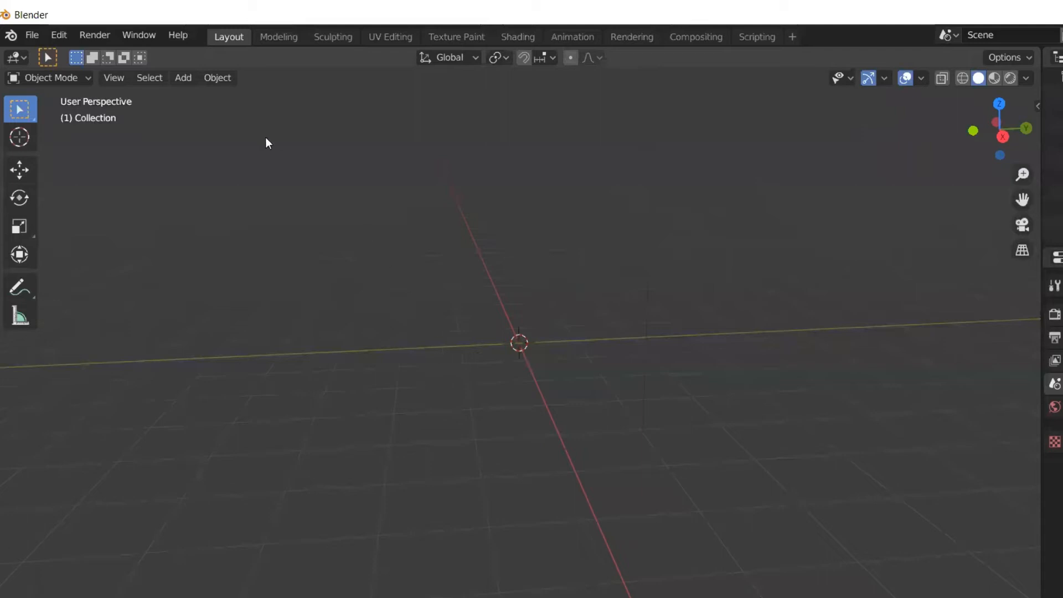
- Add a cube mesh at the world origin and leave it selected
left_click(184, 82)
mouse_move(194, 96)
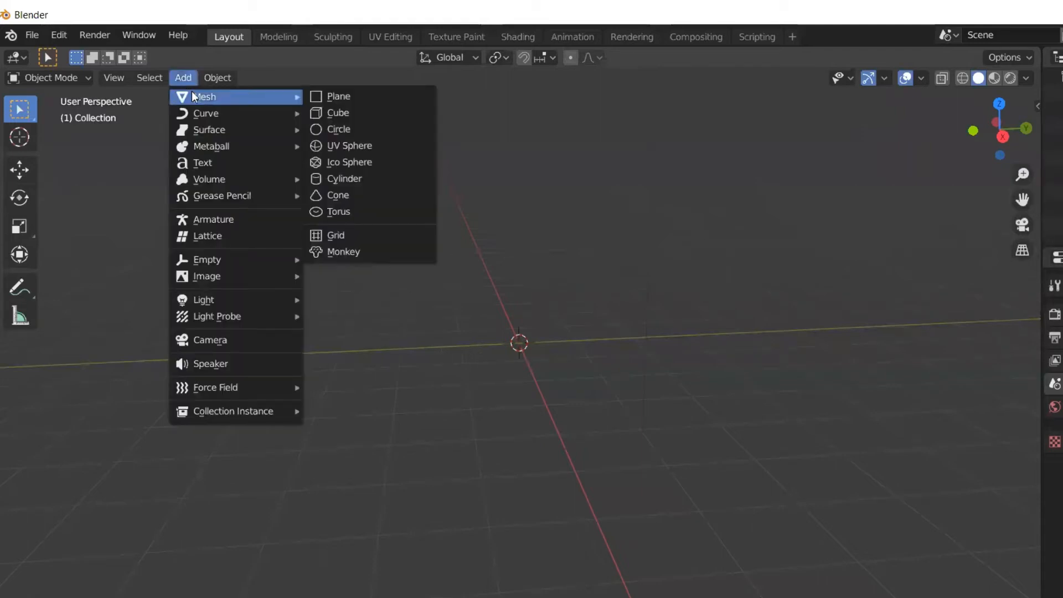
left_click(327, 113)
scroll(565, 352, "up", 2)
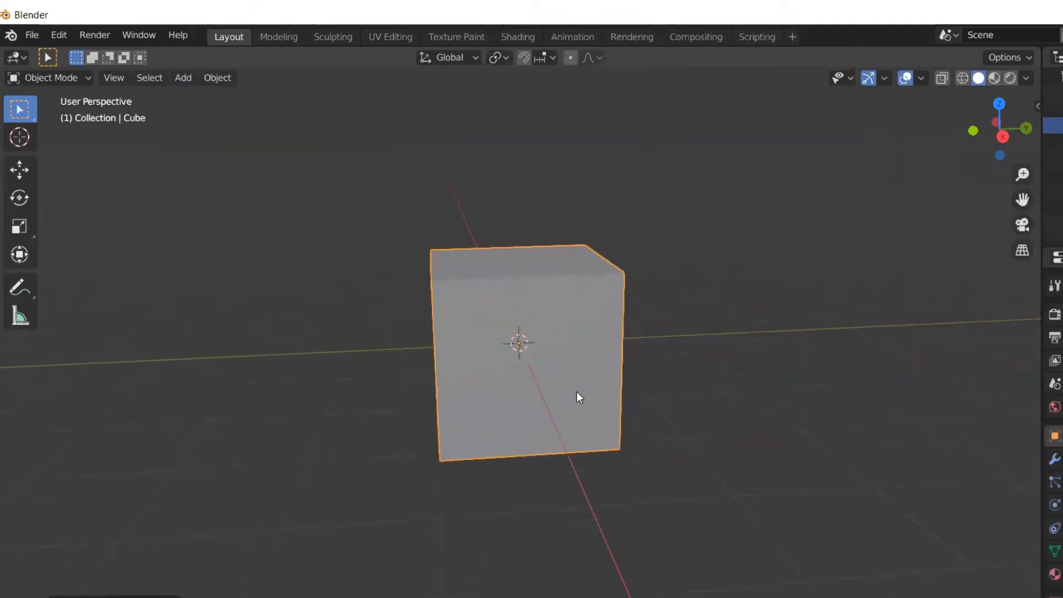
middle_click_drag(577, 391, 597, 393)
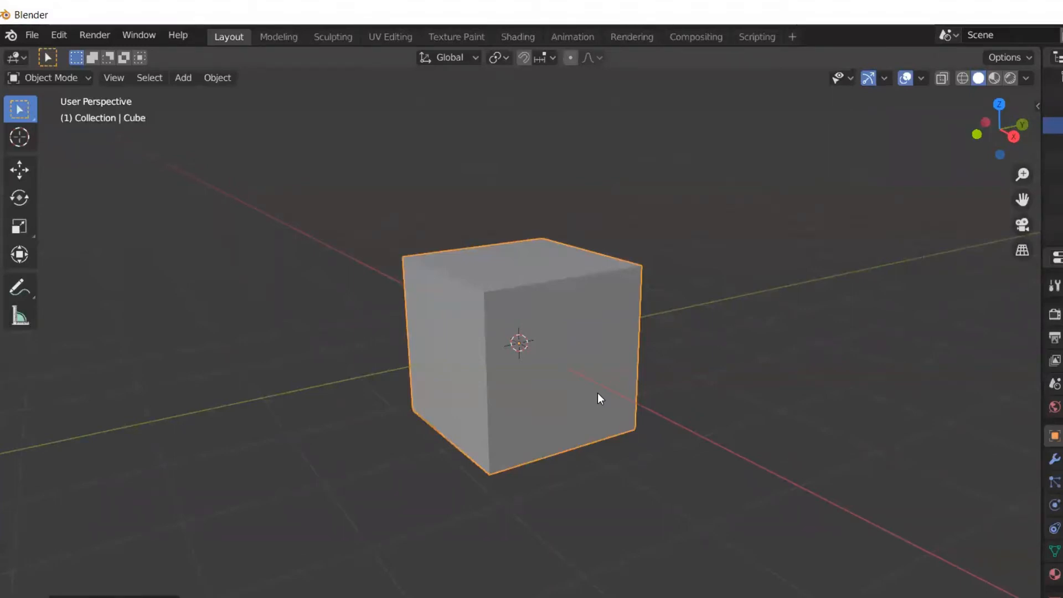
left_click(717, 270)
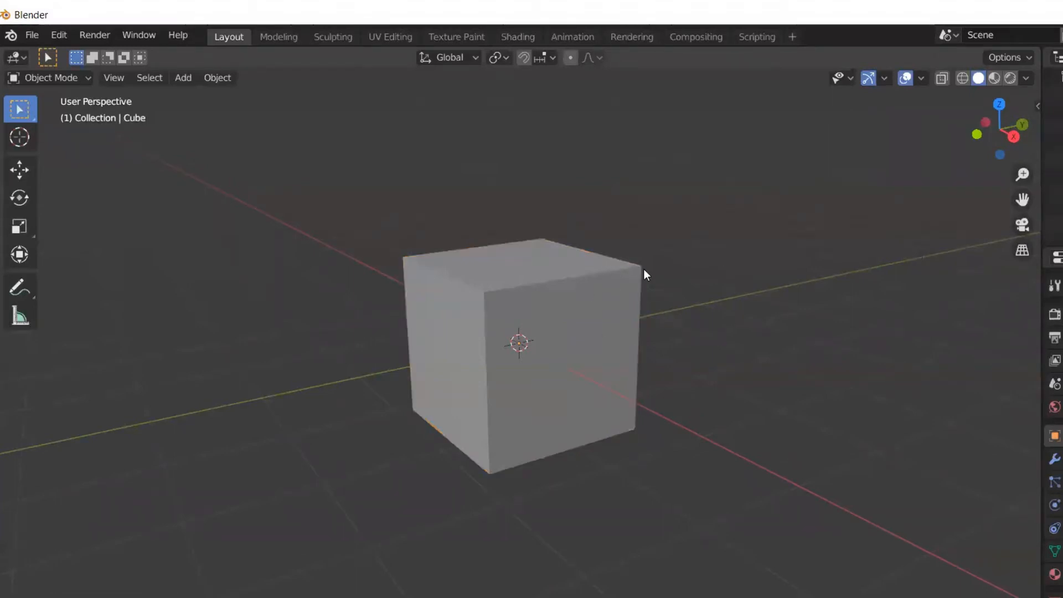
left_click(531, 305)
scroll(532, 305, "up", 1)
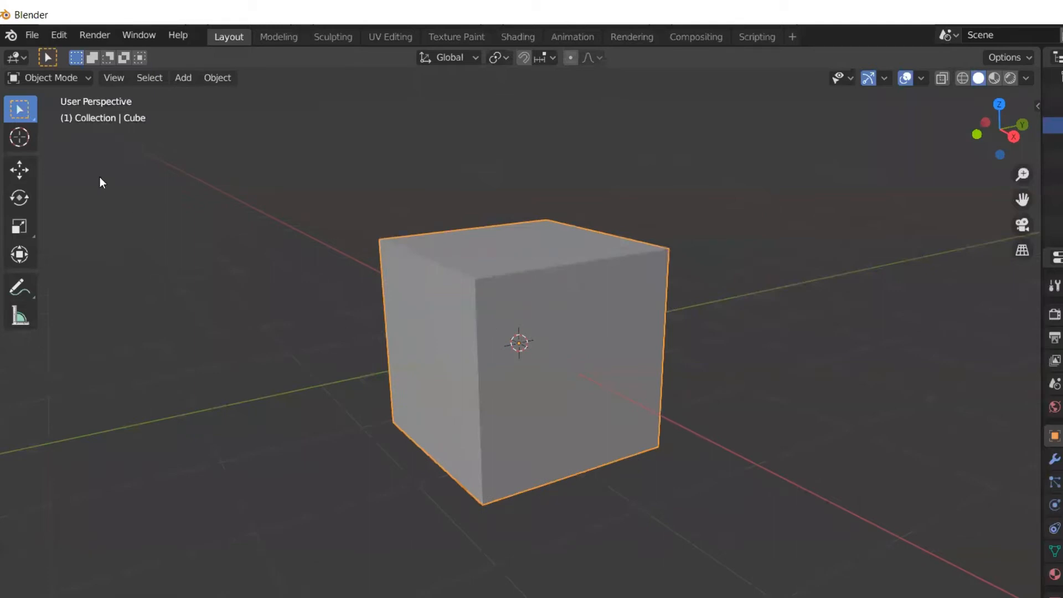
- Put the cube into Edit Mode with face selection and select its top face
left_click(53, 77)
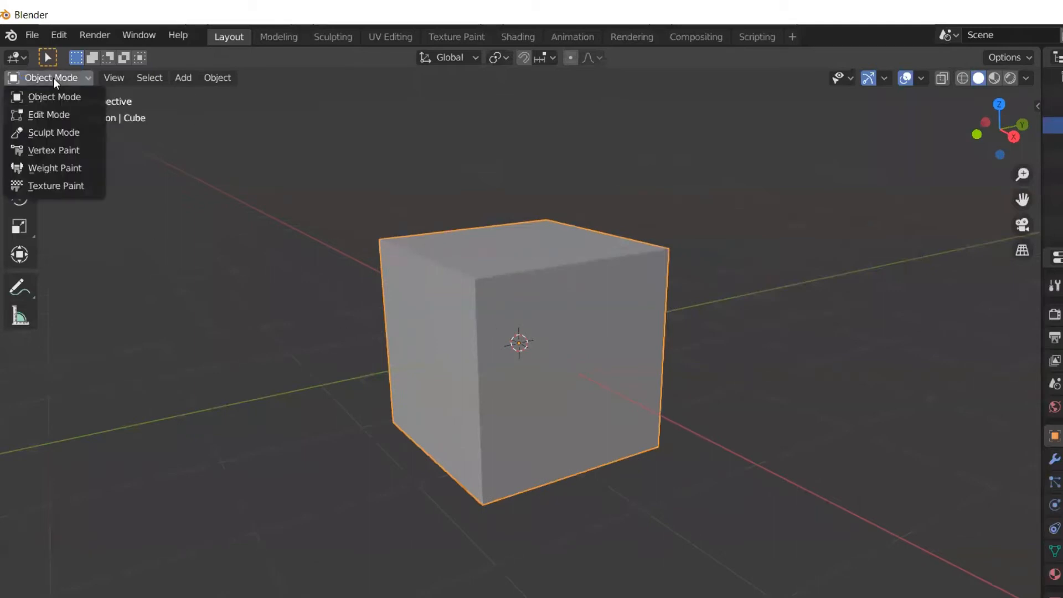
left_click(53, 114)
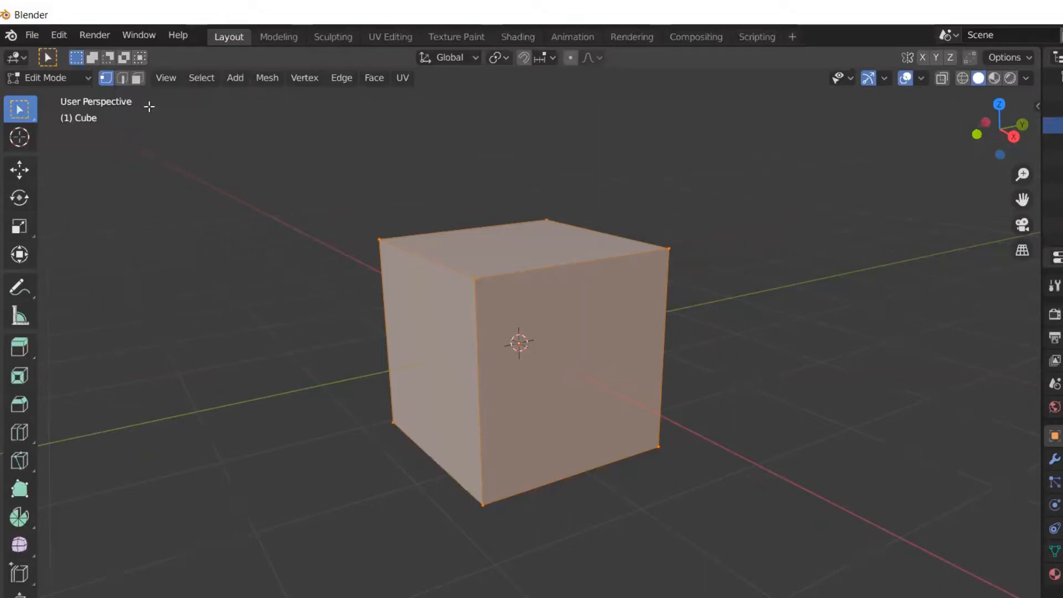
left_click(138, 79)
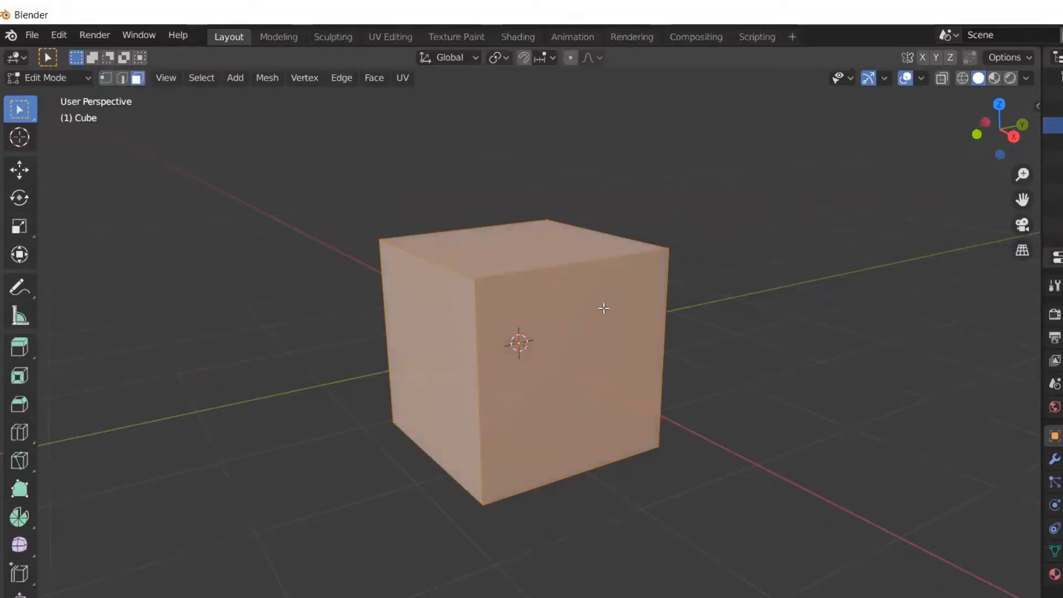
left_click(560, 298)
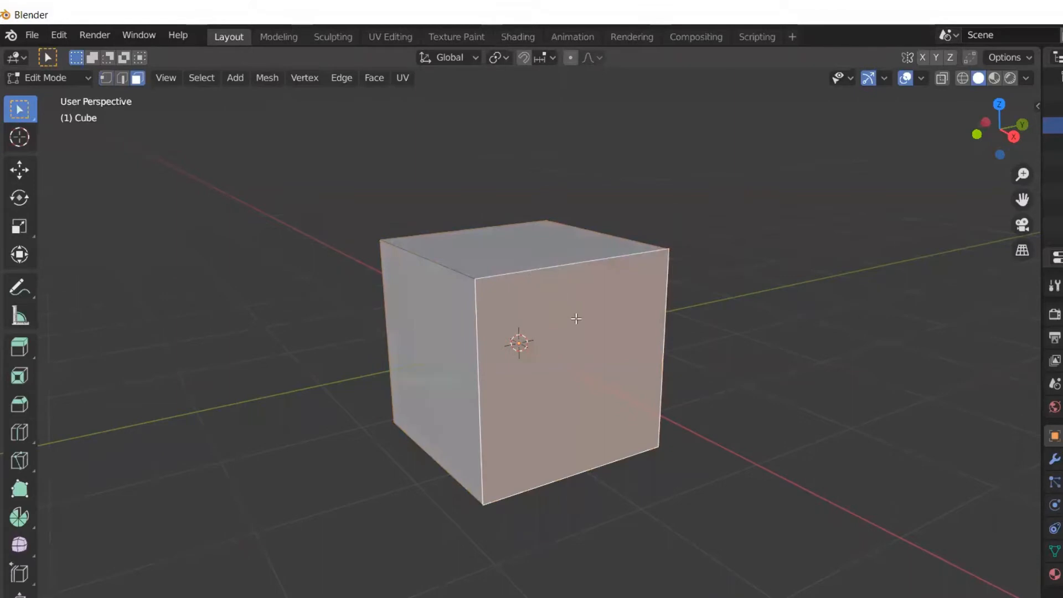
left_click(164, 193)
left_click(520, 259)
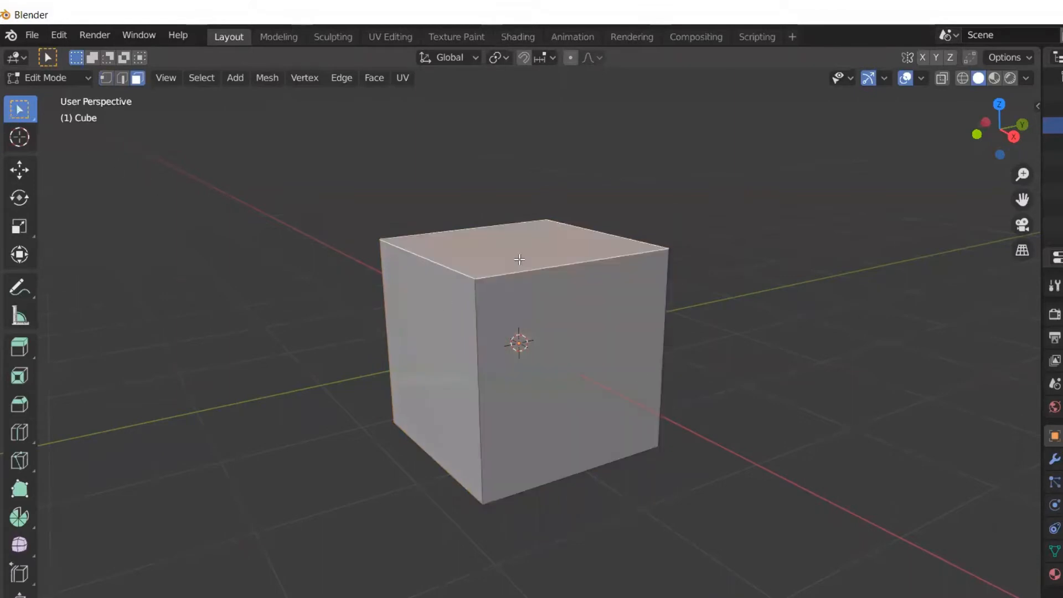
- Return to Object Mode and scale the cube down along the X axis into a thin upright slab
left_click(49, 77)
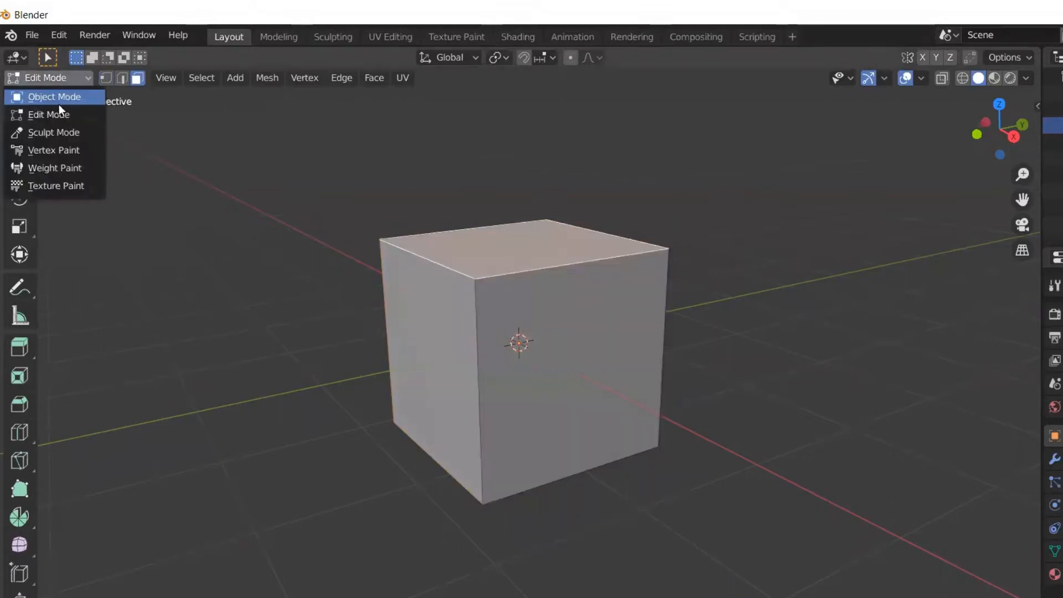
left_click(56, 98)
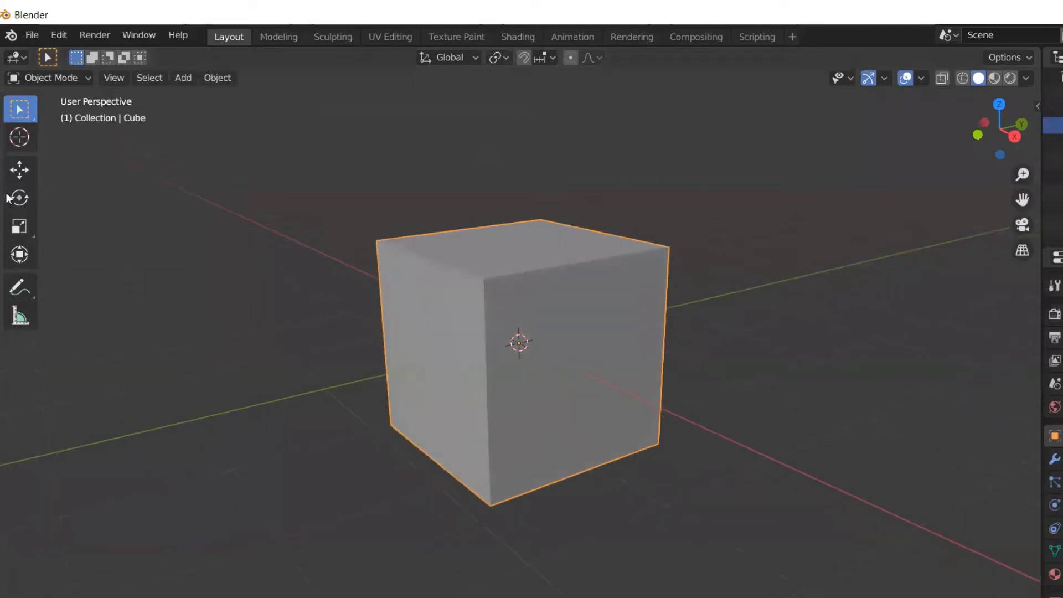
left_click(23, 230)
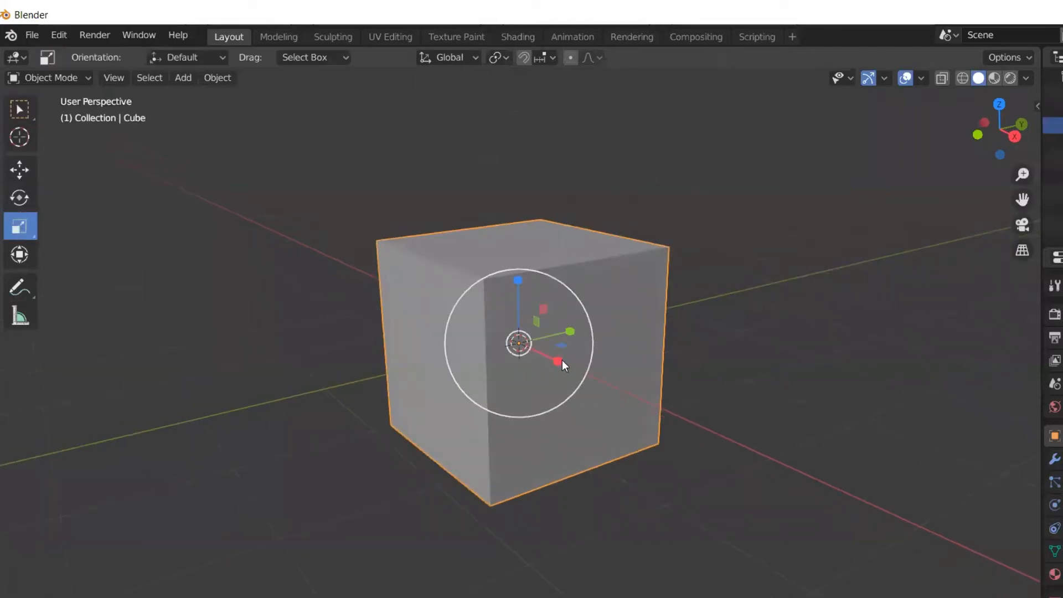
left_click_drag(563, 360, 522, 339)
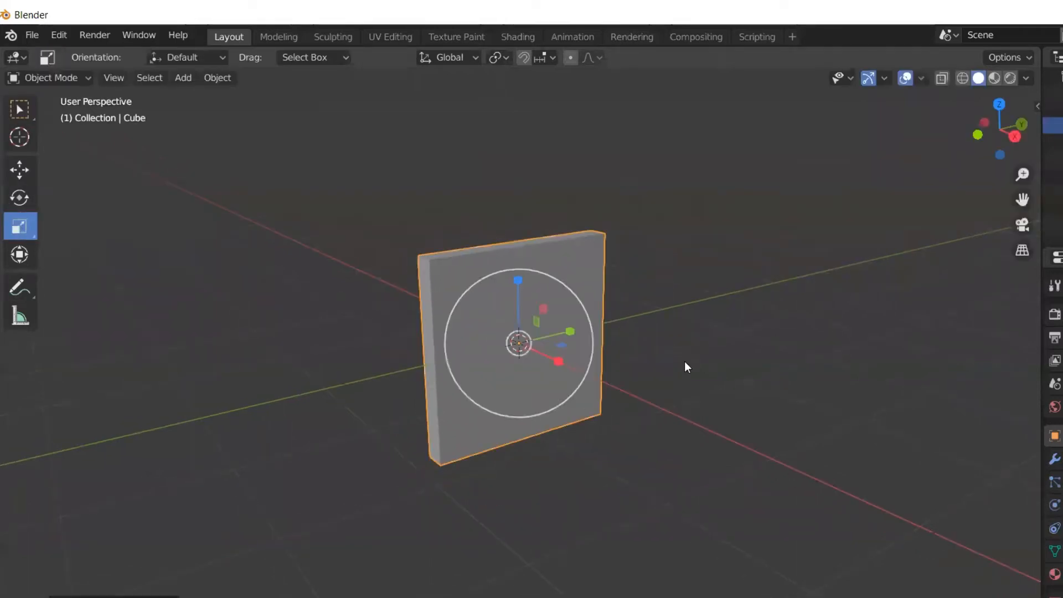
left_click(685, 361)
- Scale the slab up along the Y axis into a wide rectangular panel and keep it selected
scroll(468, 369, "up", 4)
middle_click_drag(481, 371, 503, 366)
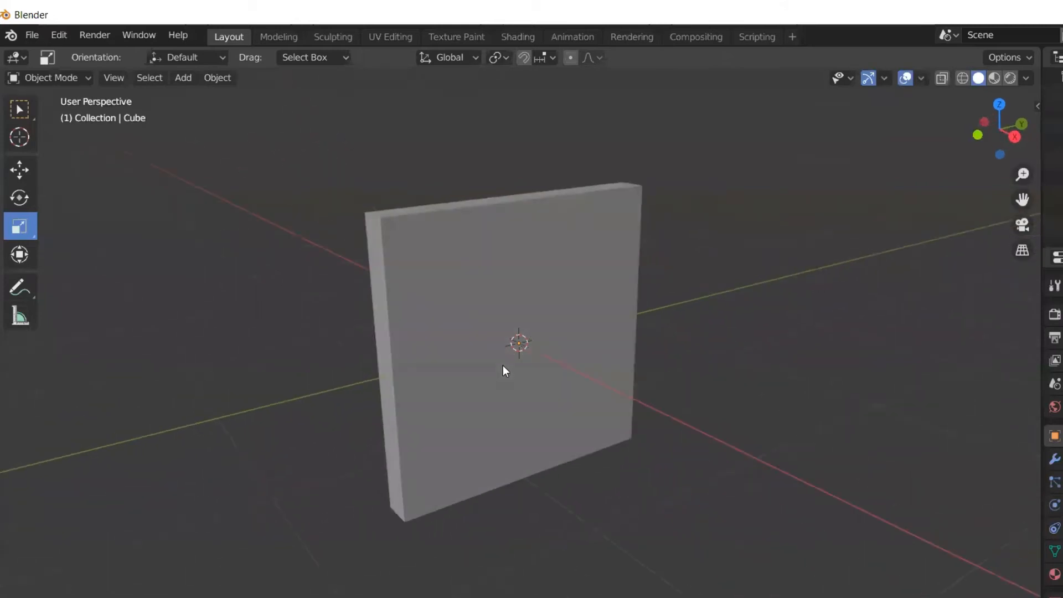
left_click(502, 366)
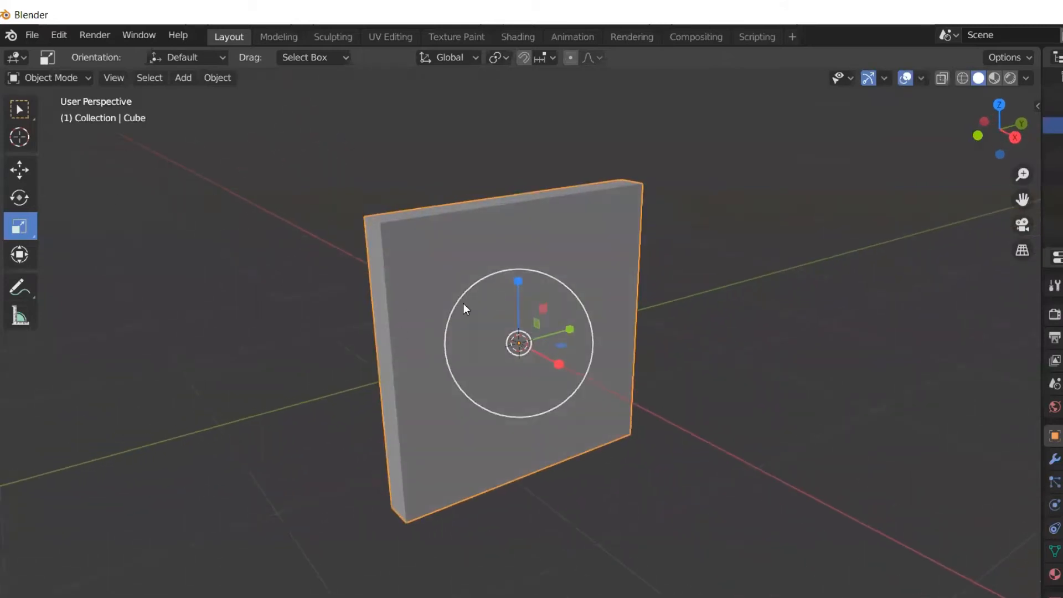
left_click_drag(570, 335, 599, 325)
key("alt+a")
left_click(474, 366)
middle_click_drag(474, 365, 479, 355)
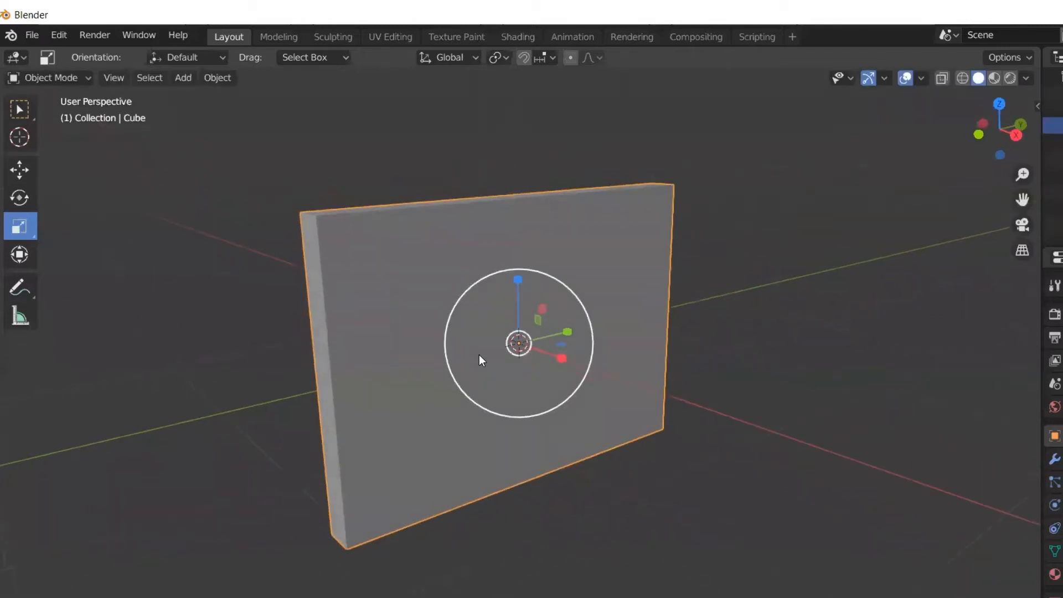
- In Edit Mode, inset the panel's large front face slightly to form a narrow frame around it
left_click(54, 78)
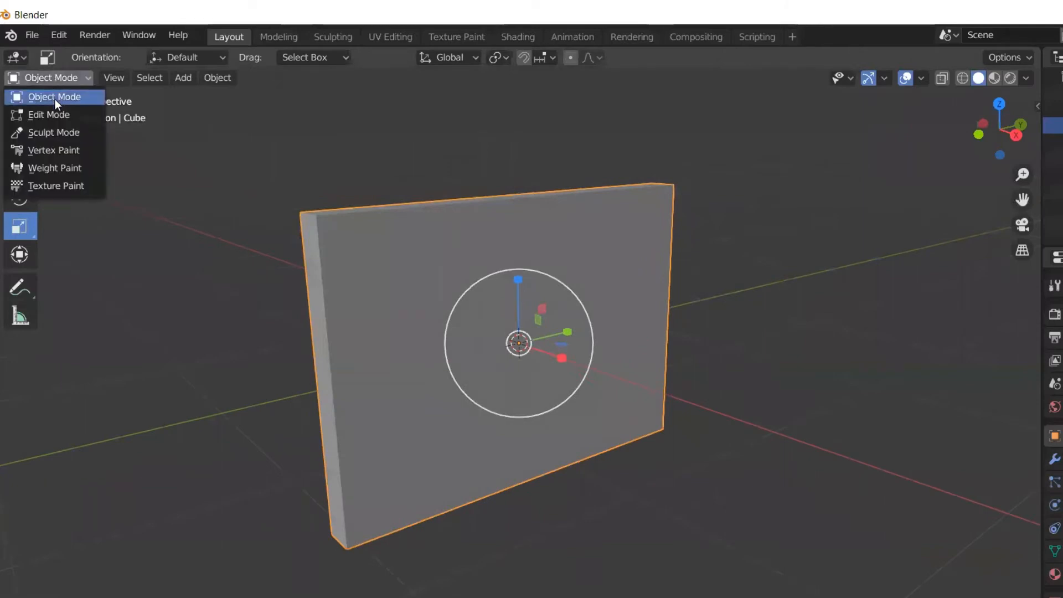
left_click(54, 114)
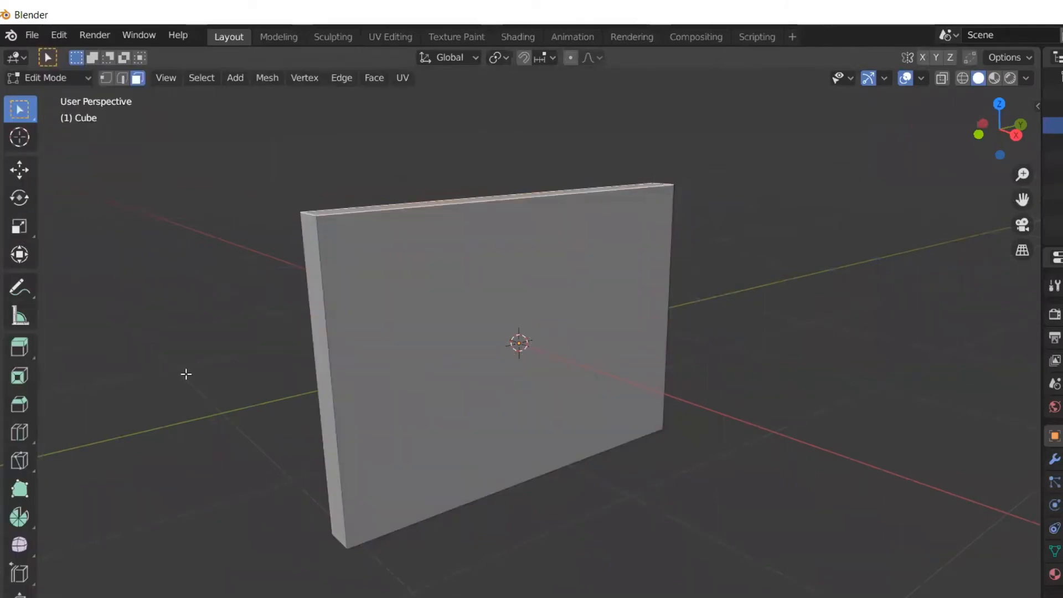
mouse_move(307, 458)
middle_mouse_down()
mouse_move(292, 461)
mouse_move(304, 460)
middle_mouse_up()
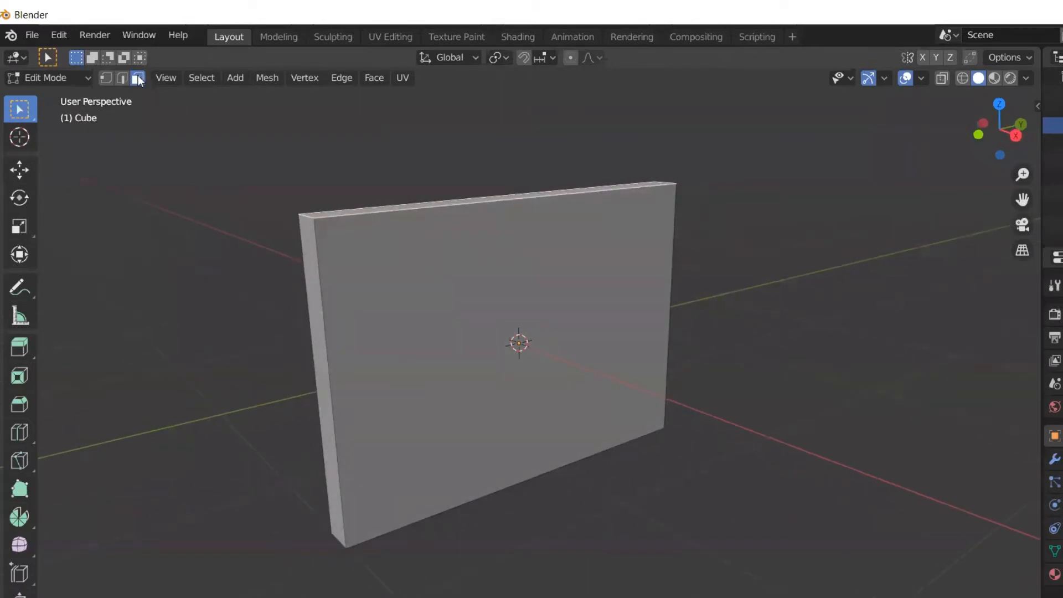
left_click(412, 312)
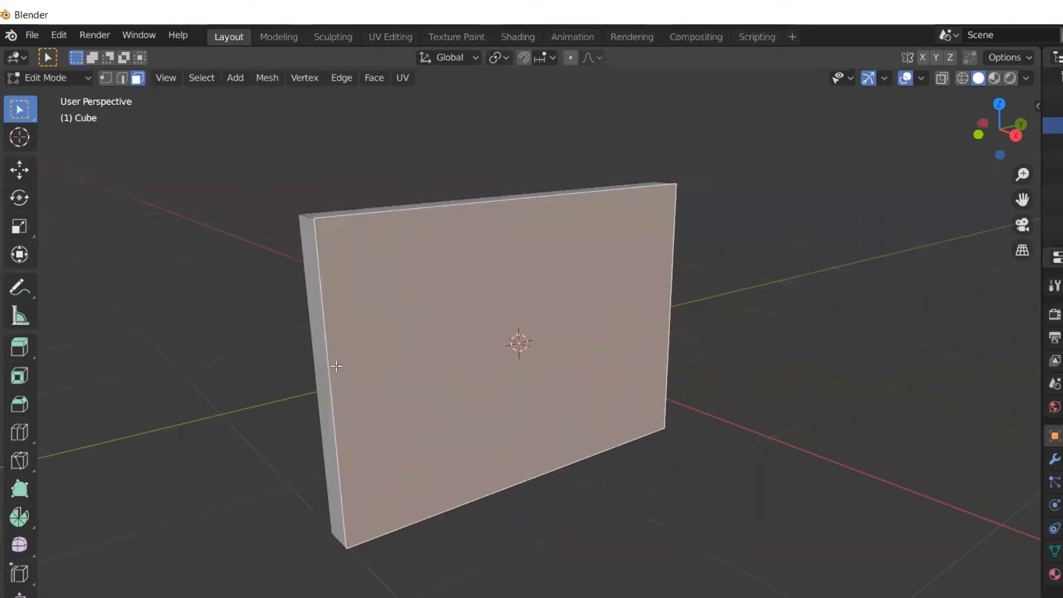
left_click(22, 377)
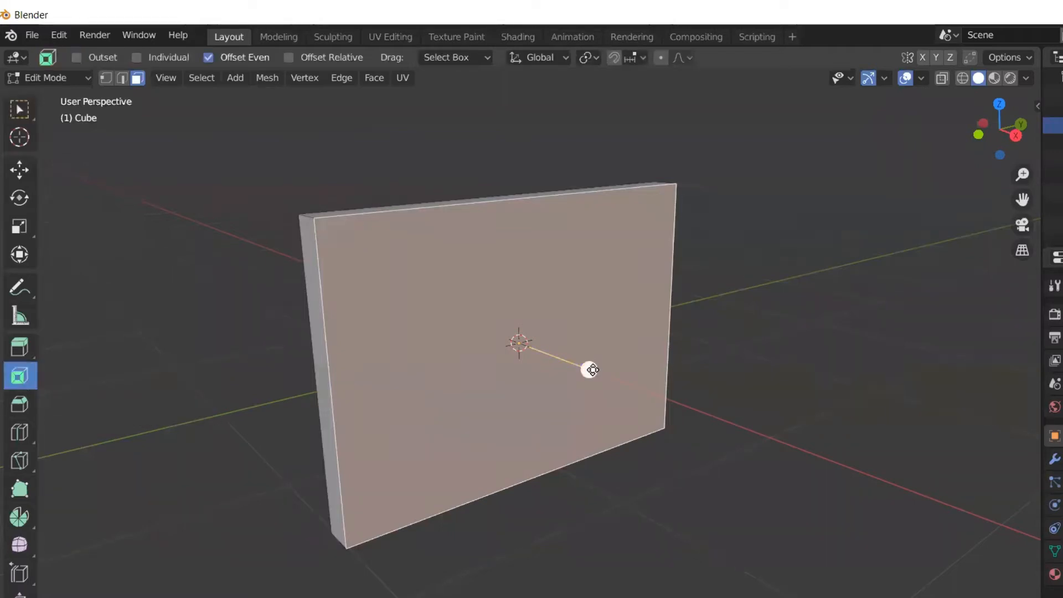
left_click_drag(590, 369, 555, 395)
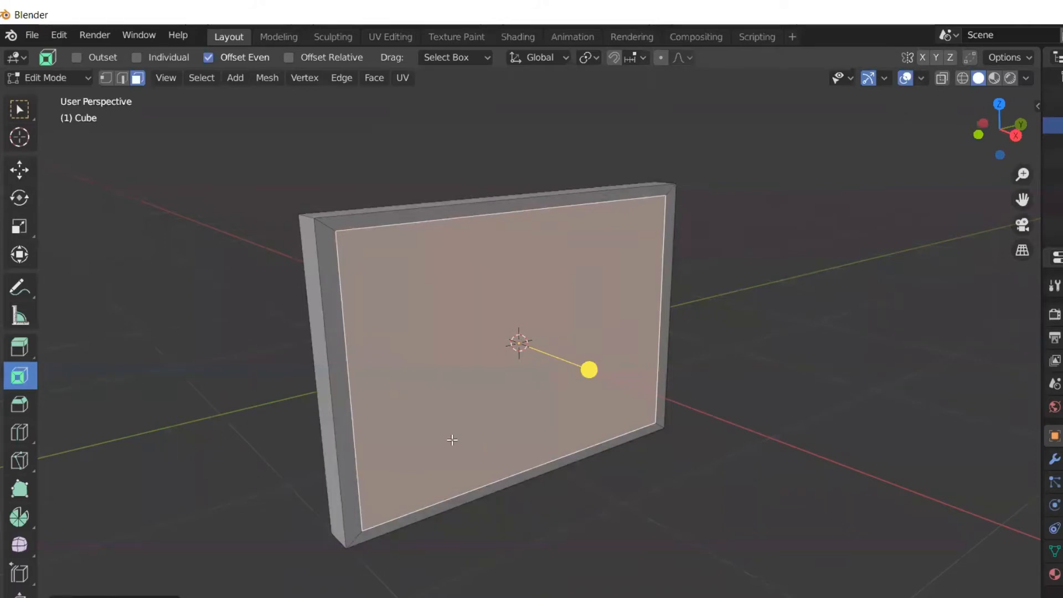
- Extrude the inset front face inward with Extrude Region to make a shallow recess inside the frame
left_click(21, 352)
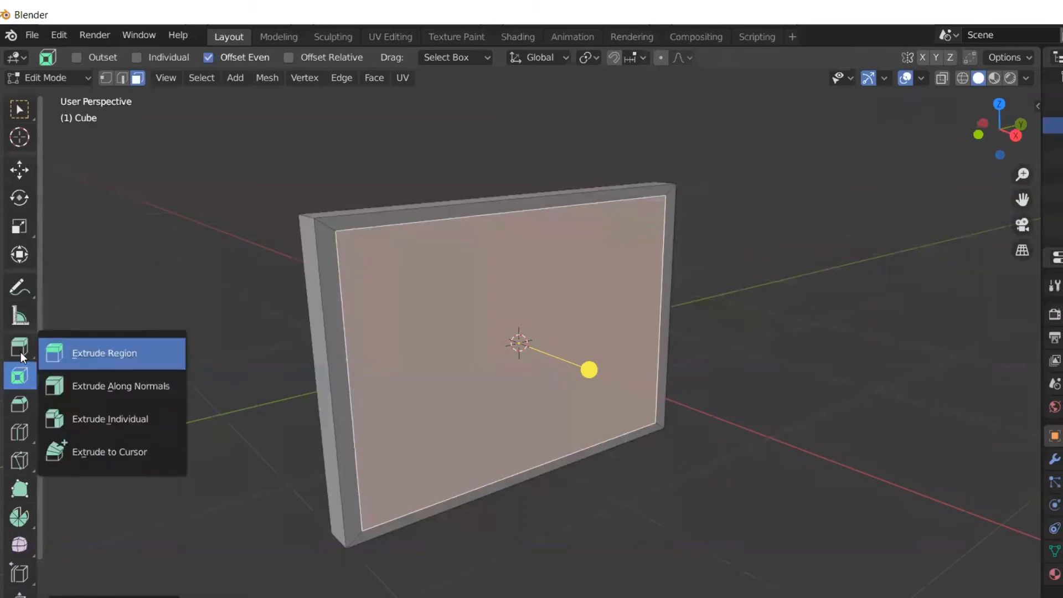
left_click(110, 353)
scroll(499, 410, "up", 1)
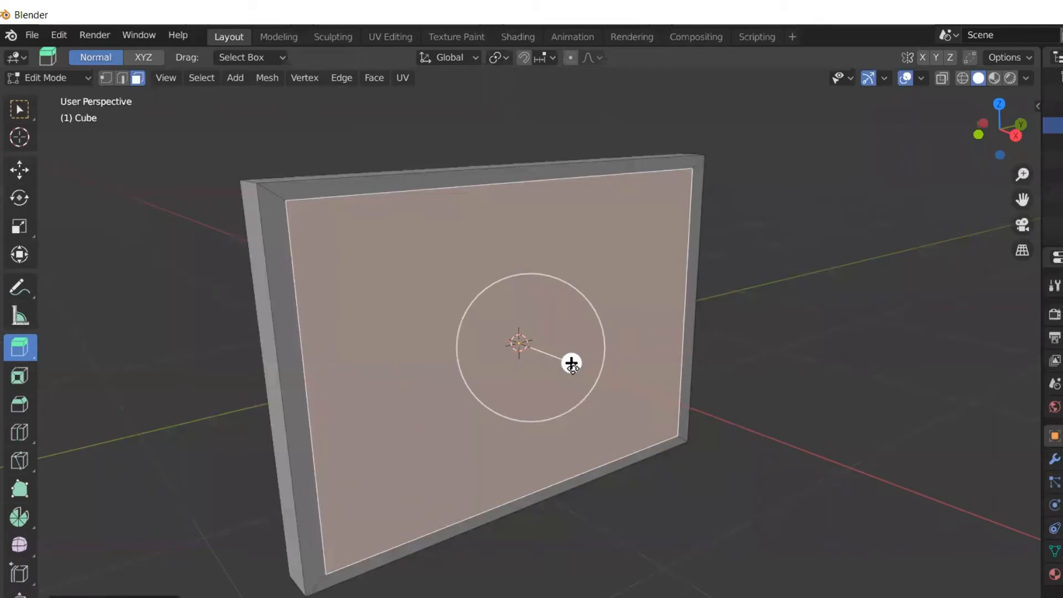
mouse_move(571, 363)
left_mouse_down()
mouse_move(612, 361)
mouse_move(679, 404)
mouse_move(667, 415)
mouse_move(603, 400)
mouse_move(546, 373)
mouse_move(559, 369)
left_mouse_up()
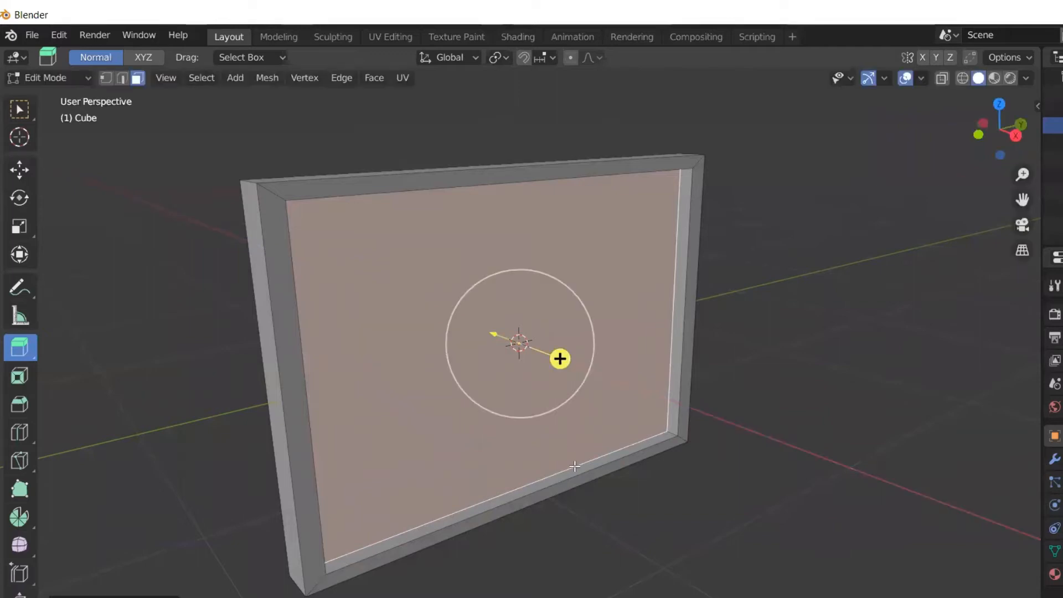
middle_click_drag(574, 466, 553, 560)
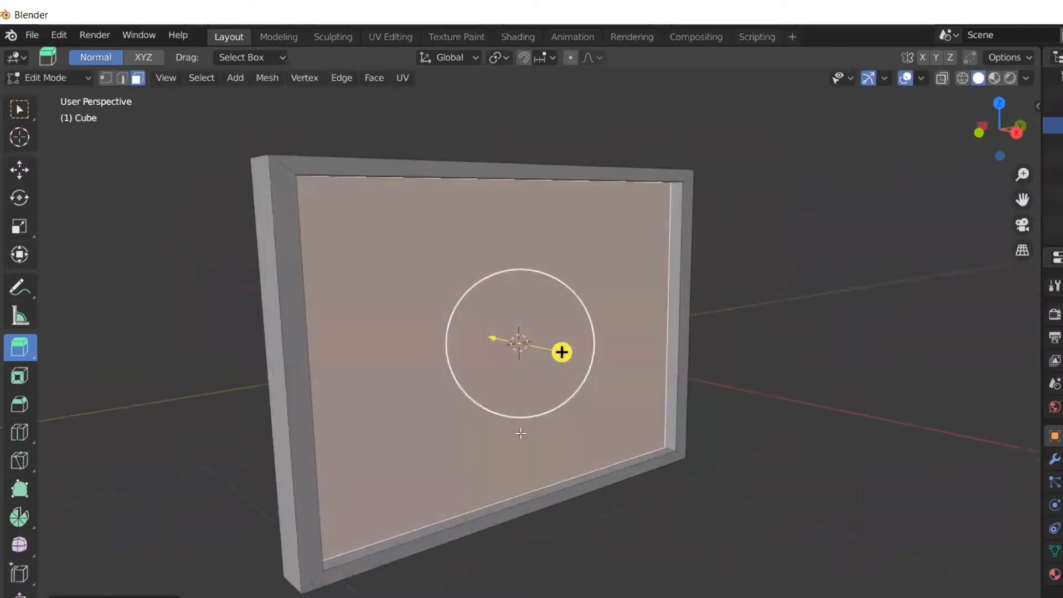
middle_click_drag(521, 433, 550, 334)
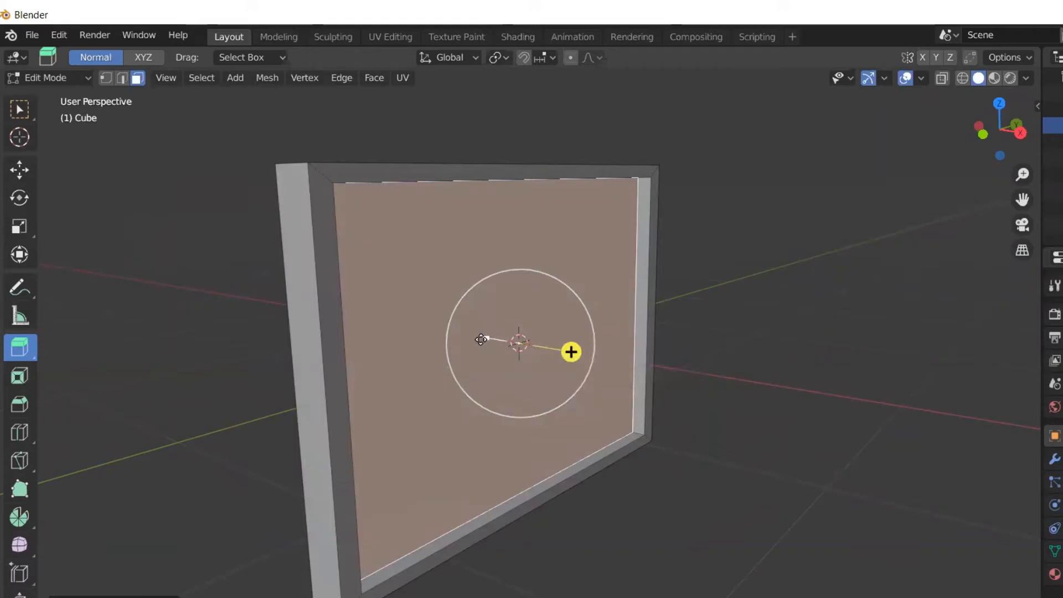
left_click_drag(493, 336, 481, 373)
- Select the panel's large back face and extrude it outward by about 1.09 m along its normal
middle_click_drag(618, 472, 288, 475)
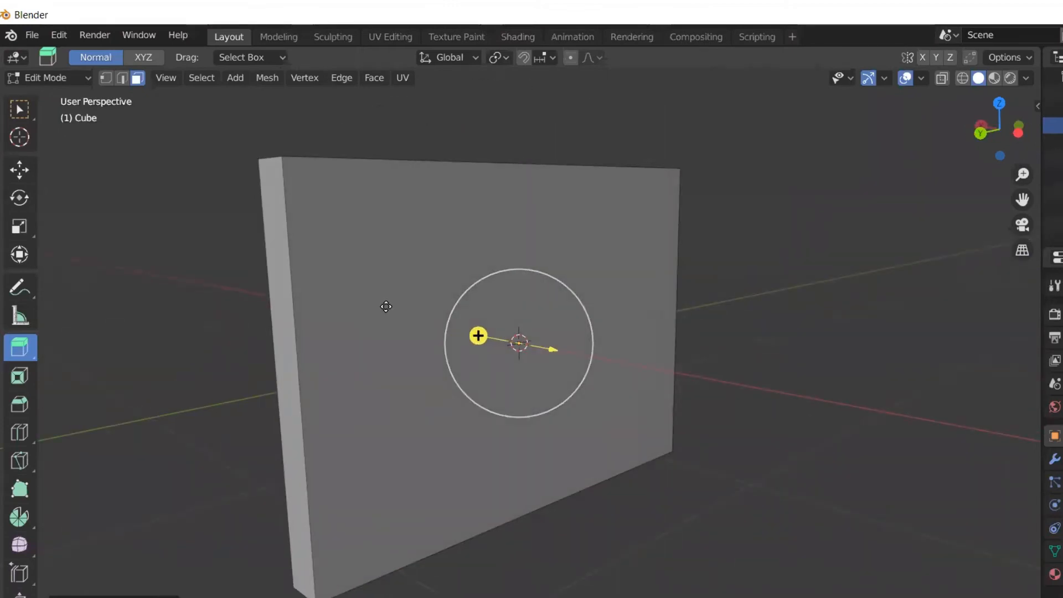
left_click(19, 136)
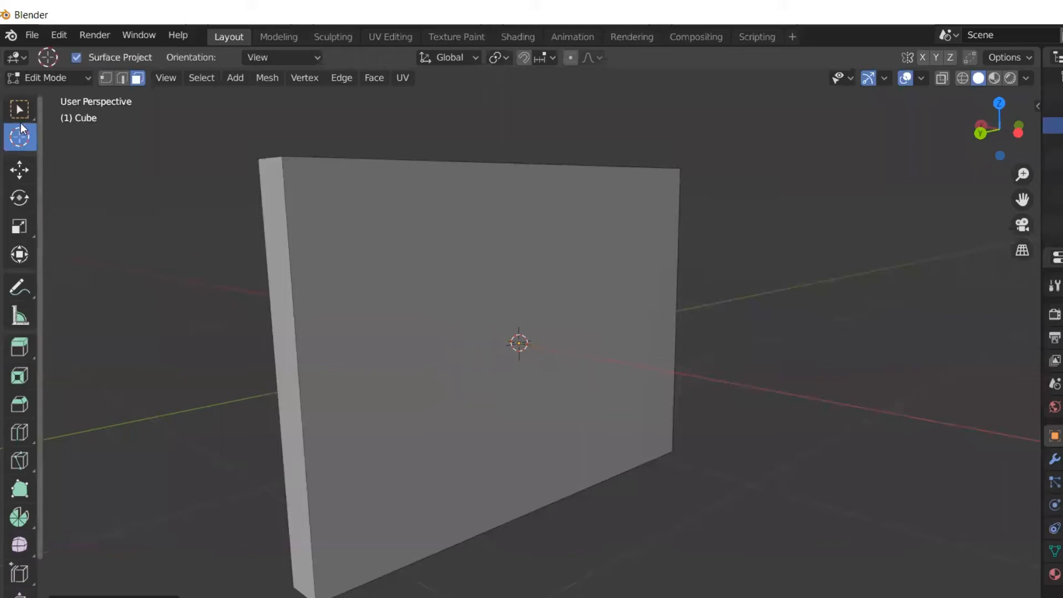
left_click(19, 115)
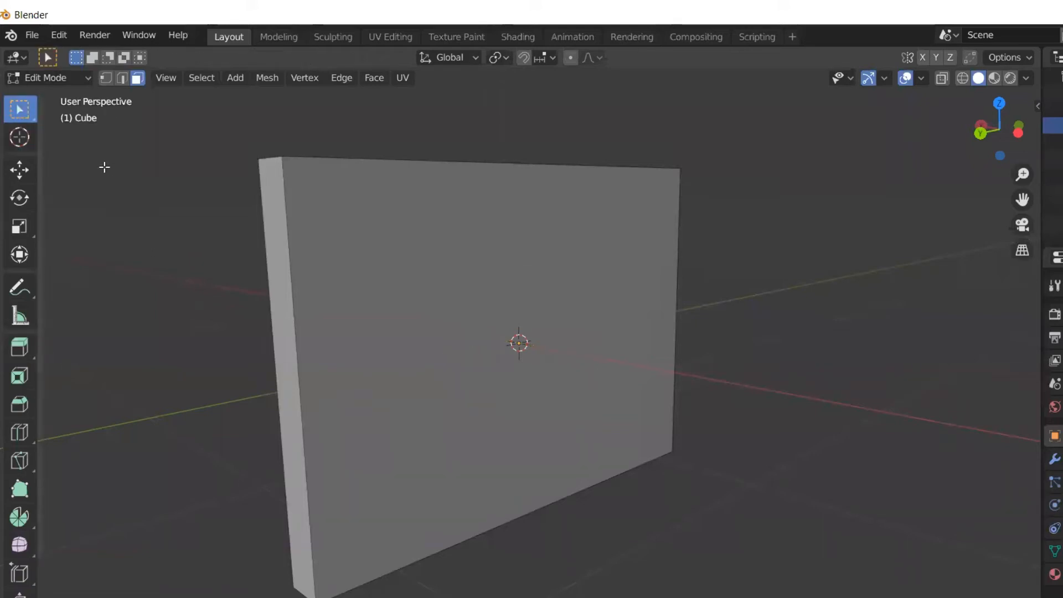
left_click(363, 219)
middle_click_drag(432, 338, 470, 396)
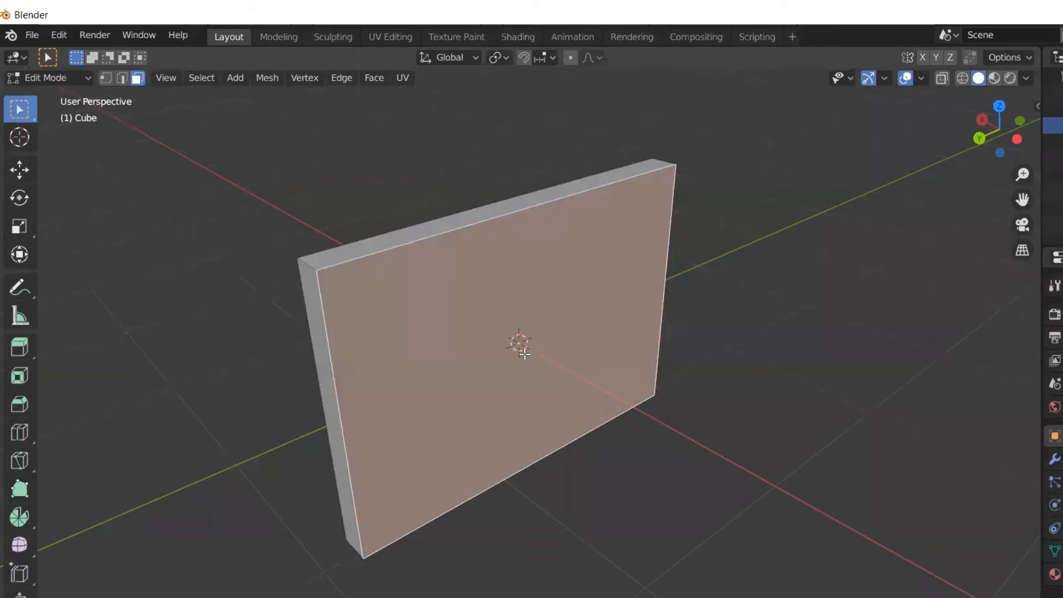
key("g")
key("x")
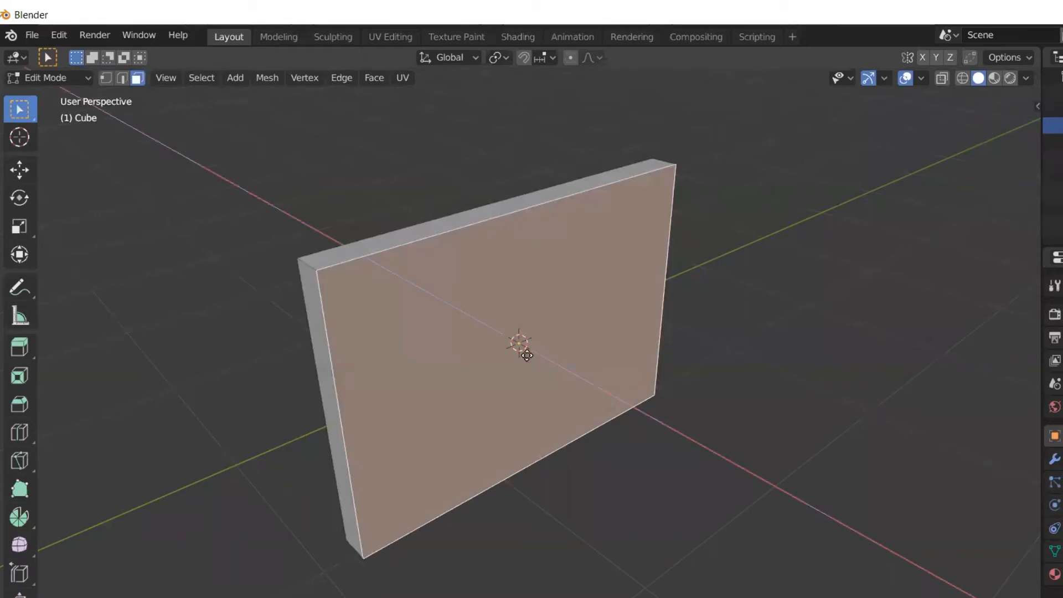
key("e")
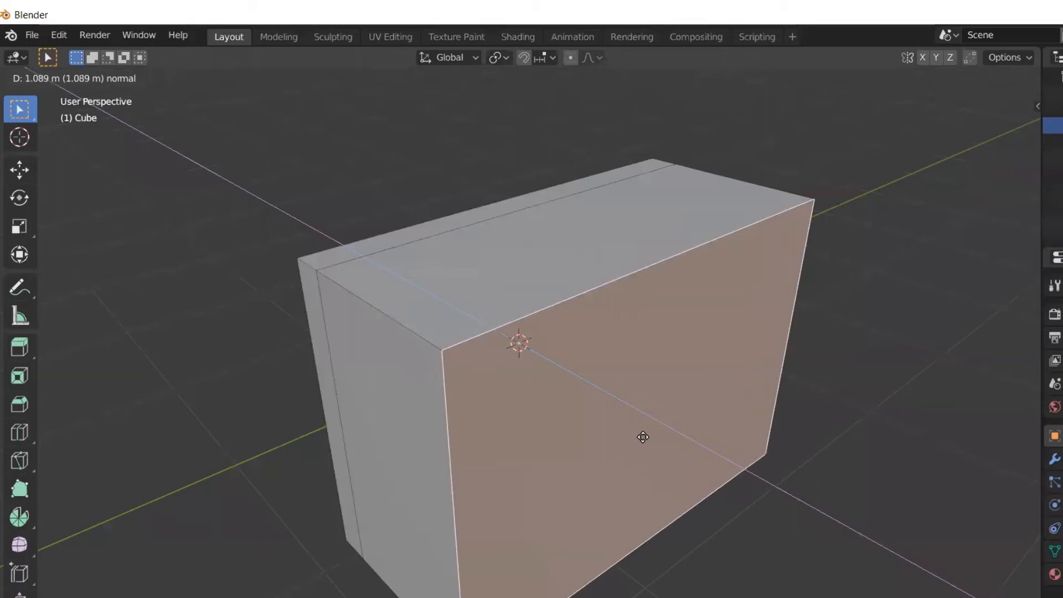
left_click(643, 437)
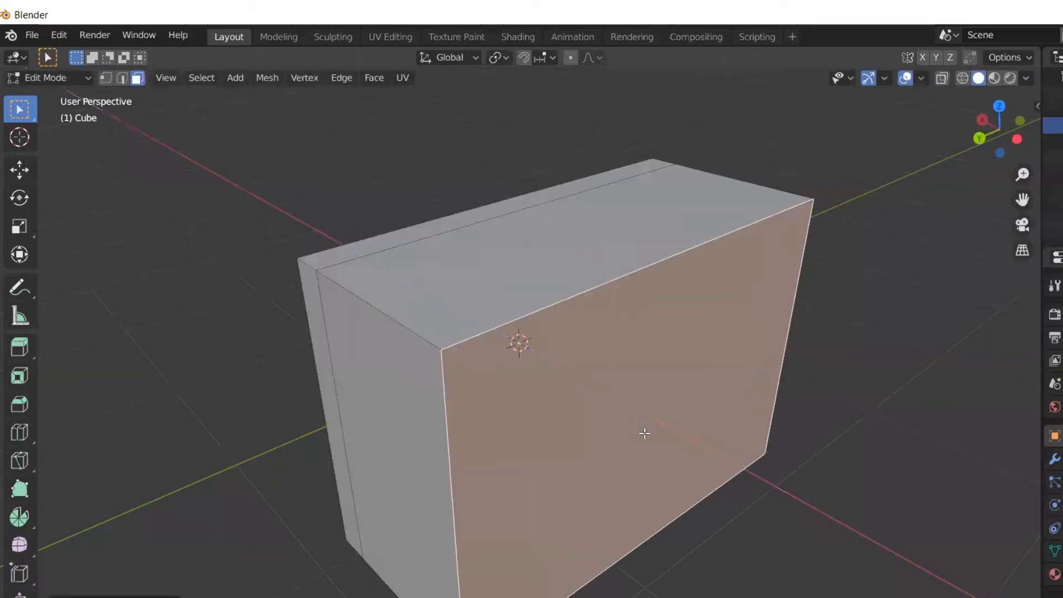
- Try extruding the body's large back face outward along its normal in two further segments
key("e")
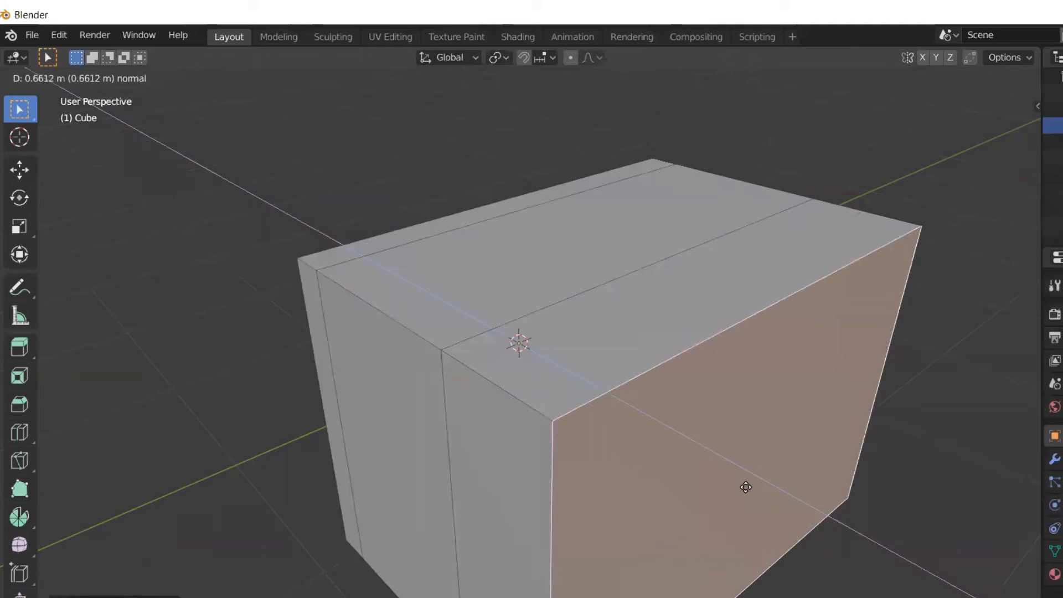
left_click(814, 527)
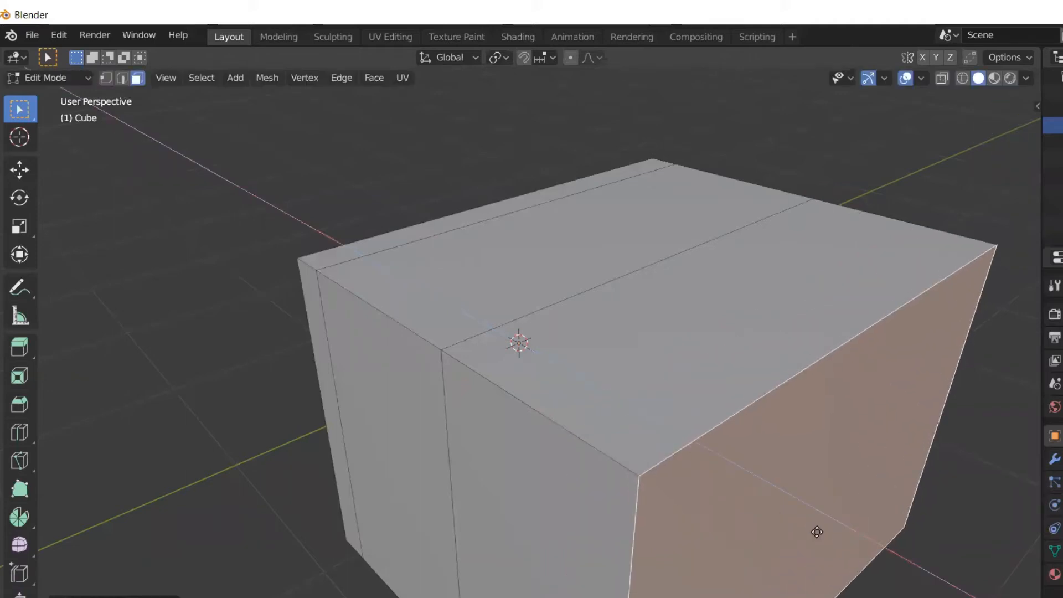
key("e")
left_click(841, 551)
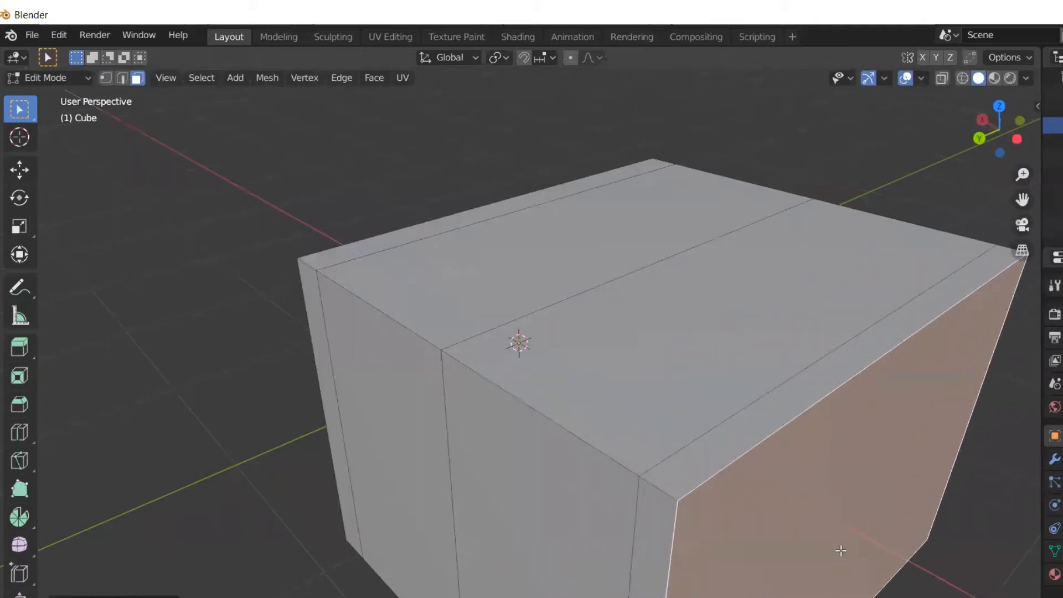
scroll(841, 551, "down", 5)
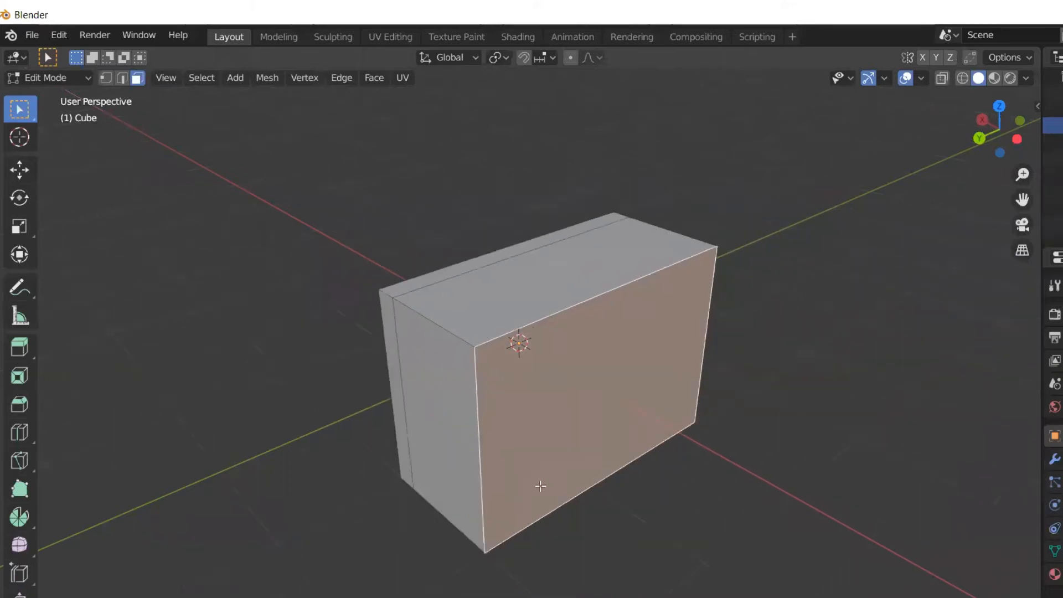
- Shrink the back face along Y and Z with the Transform tool so the body tapers toward the rear
middle_click_drag(541, 485, 532, 480)
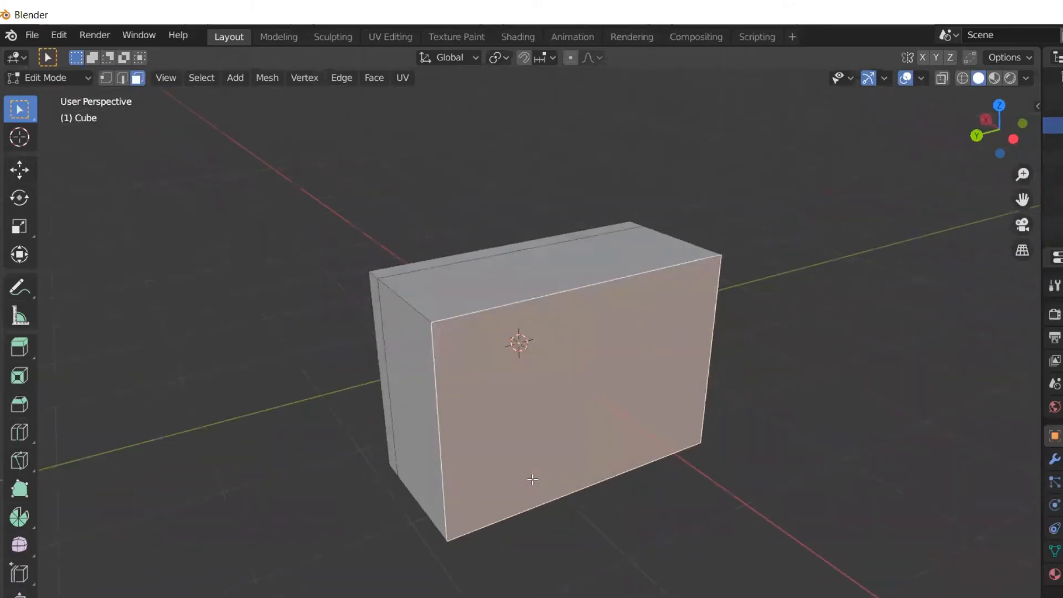
left_click(19, 254)
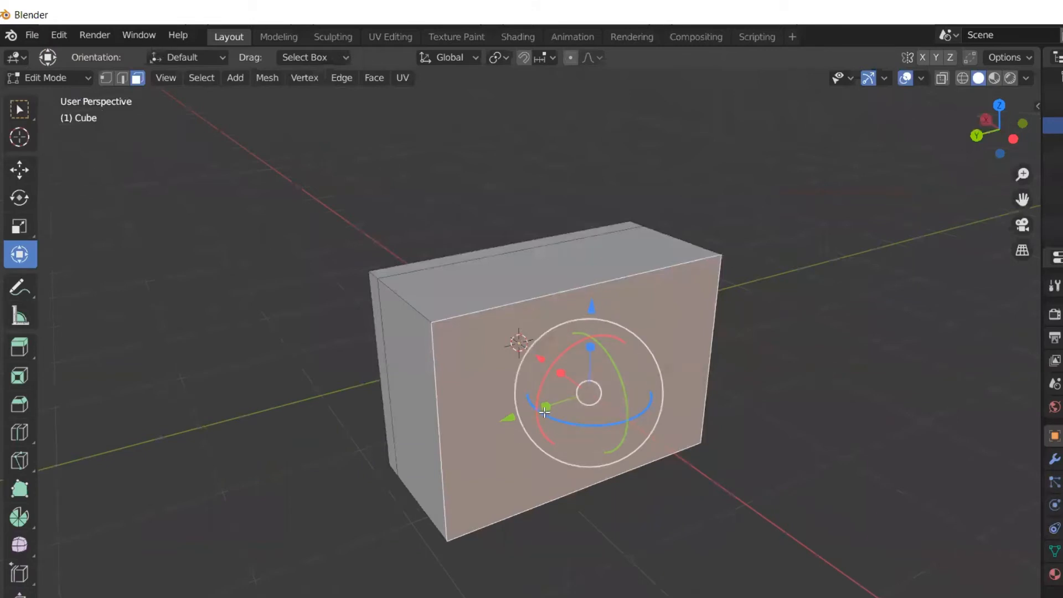
left_click_drag(545, 408, 566, 400)
left_click_drag(591, 355, 589, 373)
middle_click_drag(589, 374, 662, 463)
middle_click_drag(662, 503, 596, 517)
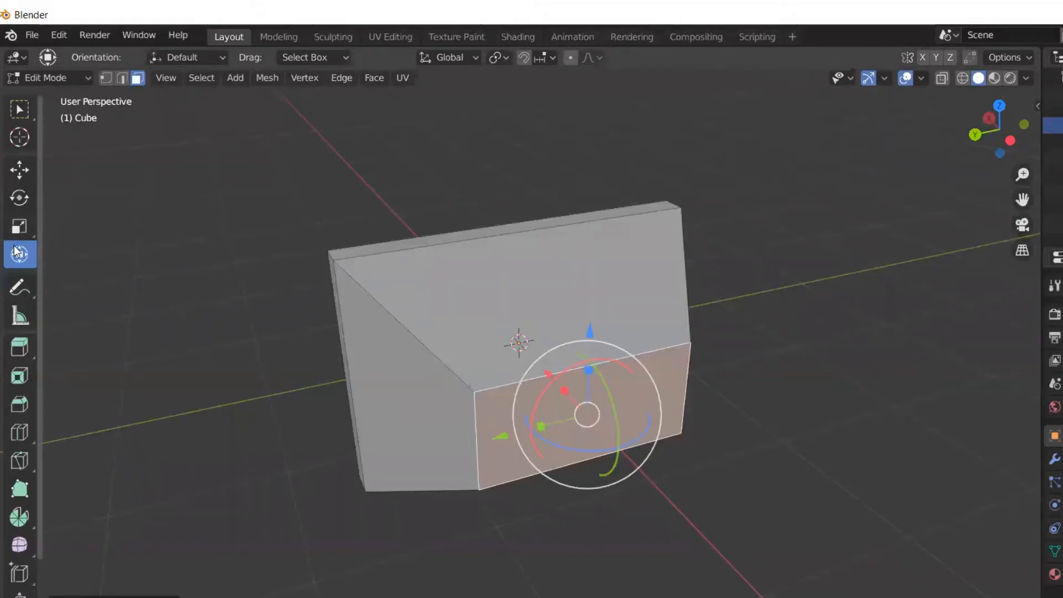
- Extrude the shrunken back face outward a short distance with Extrude Region and deselect it
left_click(17, 349)
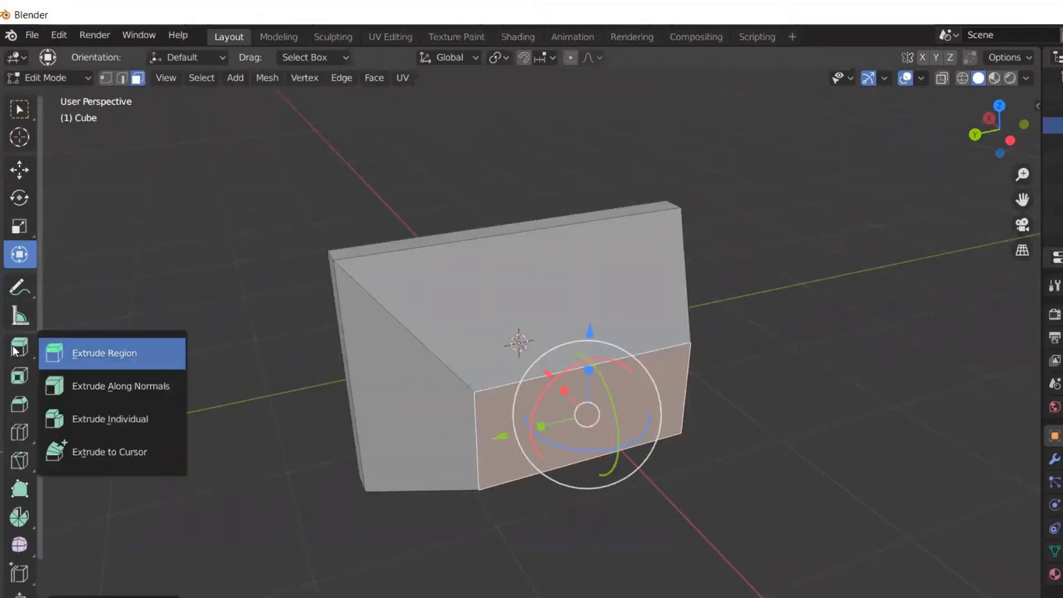
left_click(104, 349)
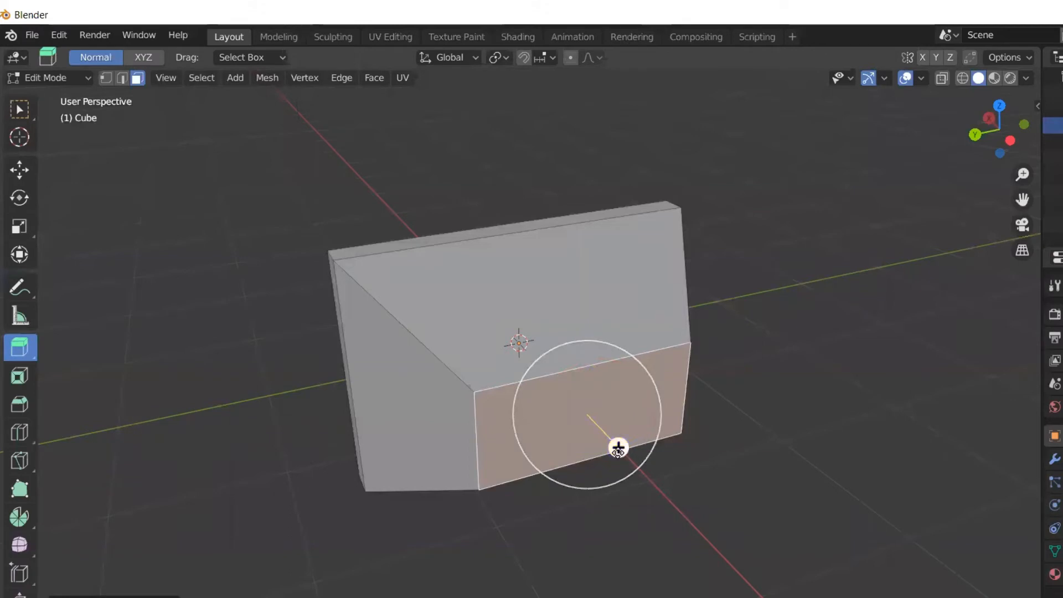
mouse_move(618, 449)
left_mouse_down()
mouse_move(636, 451)
mouse_move(634, 461)
left_mouse_up()
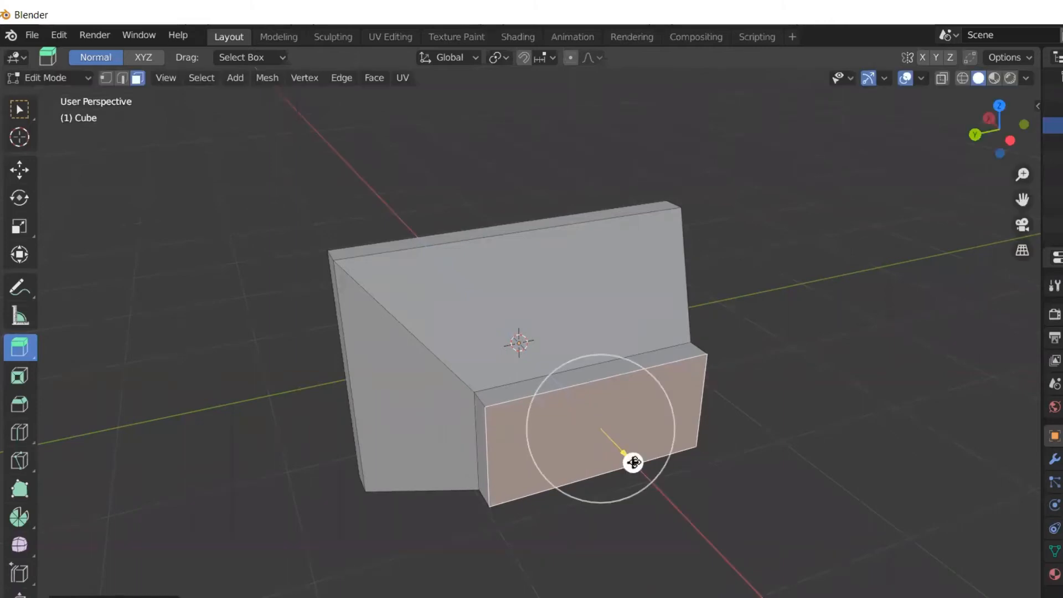
left_click(741, 459)
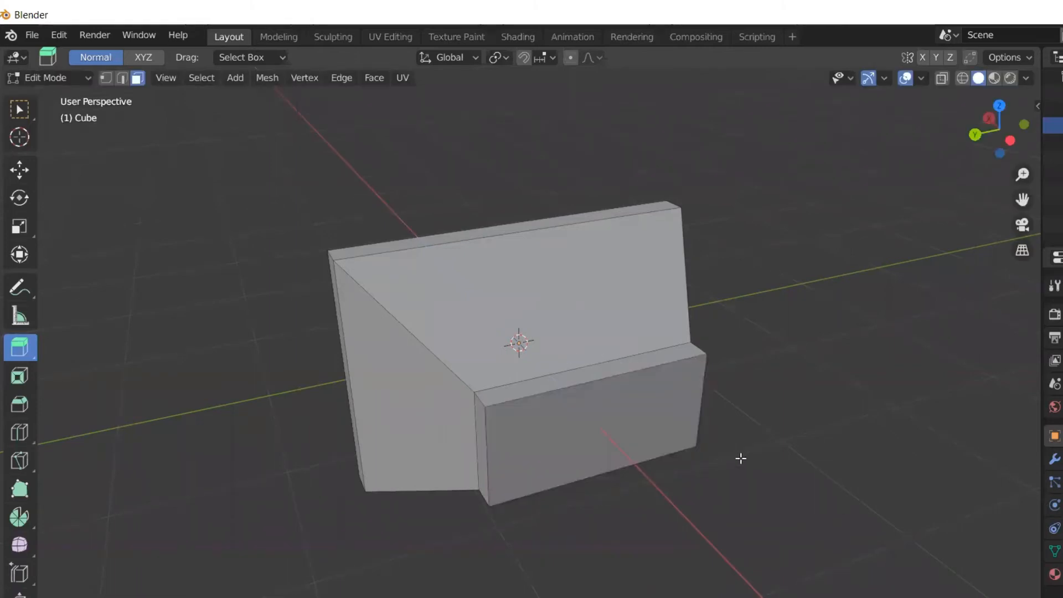
middle_click_drag(699, 490, 796, 474)
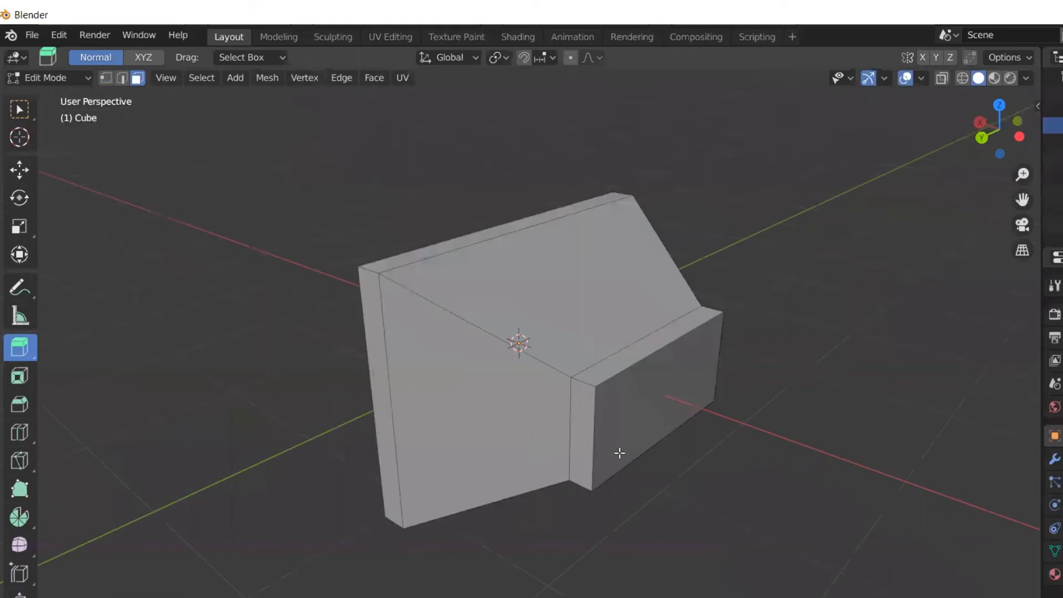
mouse_move(620, 451)
middle_mouse_down()
mouse_move(491, 454)
mouse_move(629, 518)
mouse_move(700, 439)
mouse_move(624, 441)
middle_mouse_up()
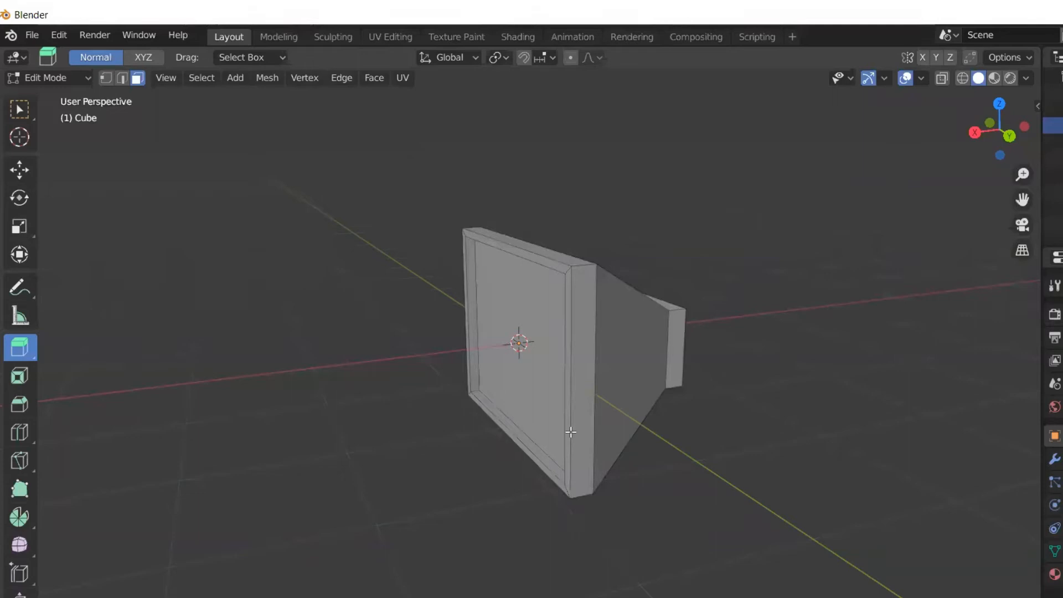
middle_click_drag(343, 166, 421, 328)
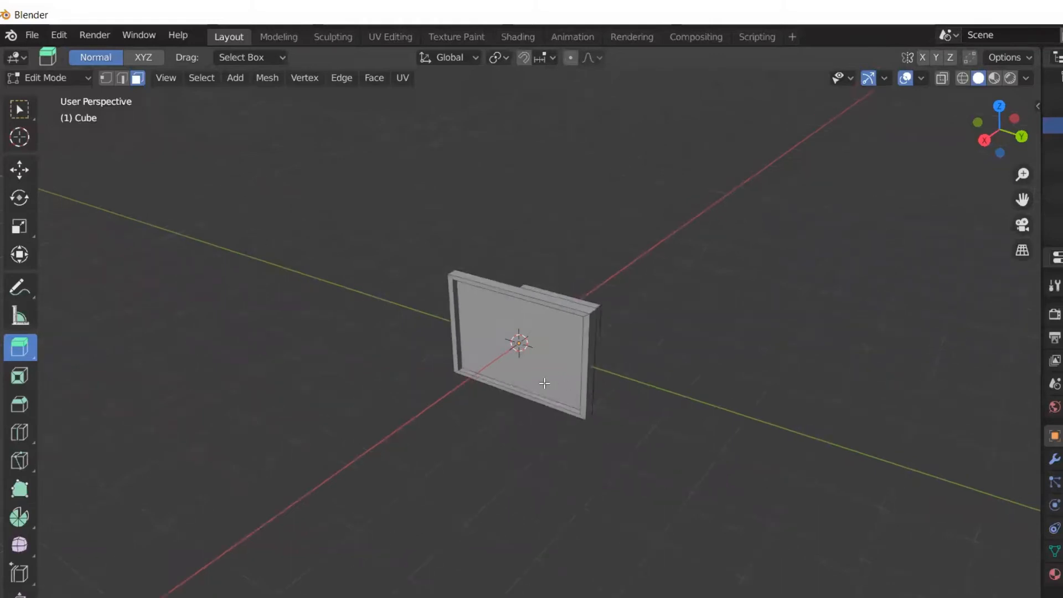
scroll(596, 412, "up", 2)
middle_click_drag(596, 412, 535, 414)
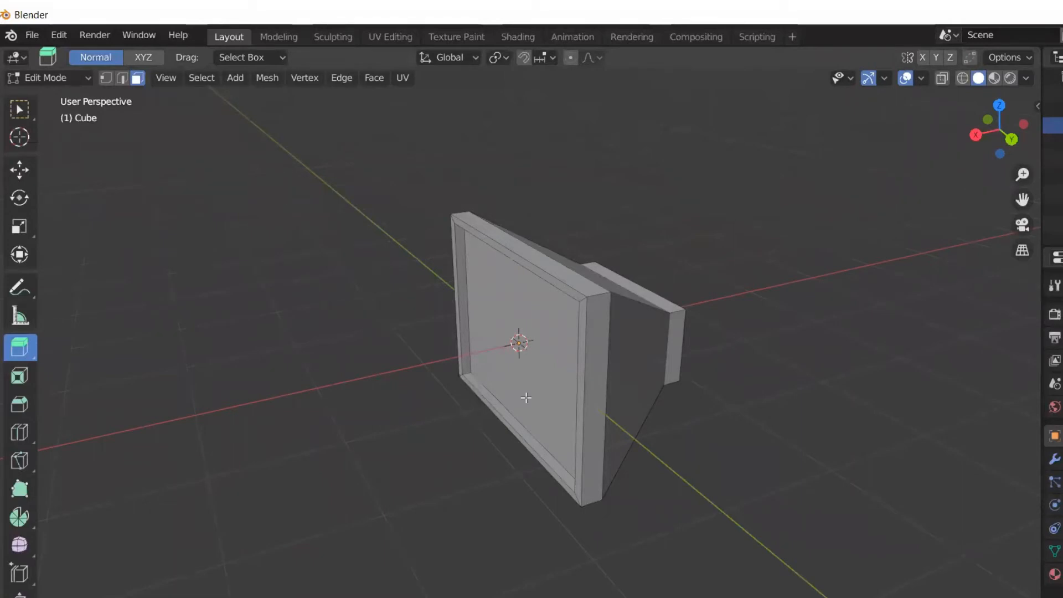
- Place the 3D cursor in the empty space beside the framed panel, add a cube there and frame it in the view
left_click(18, 115)
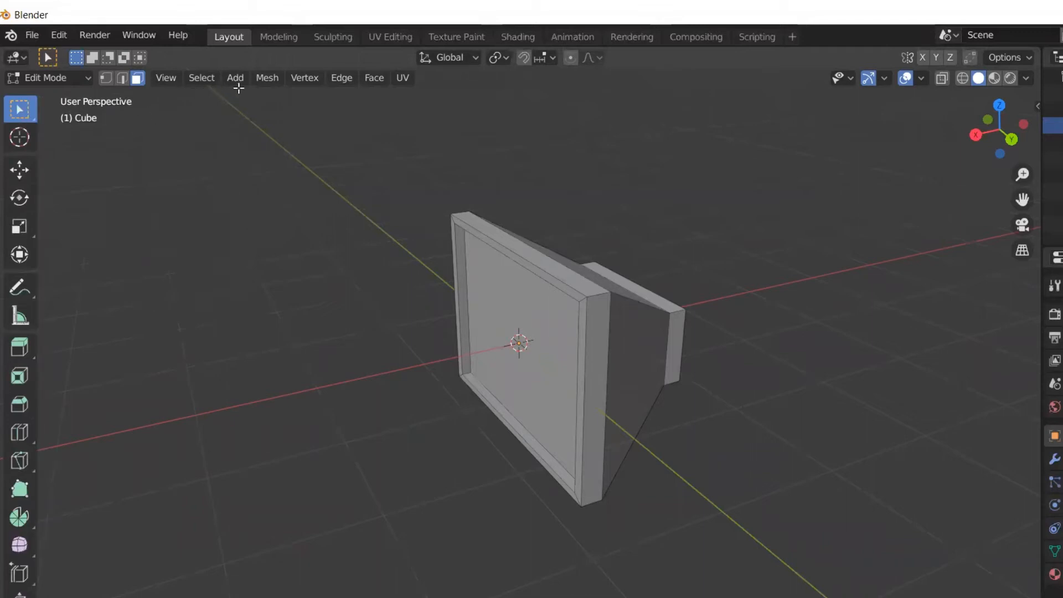
left_click(20, 136)
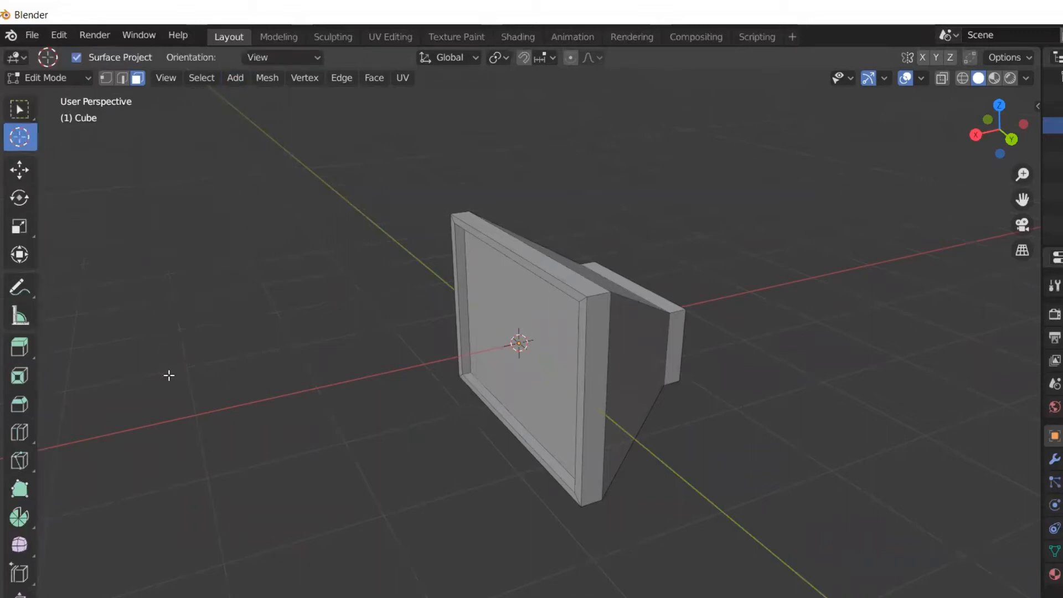
left_click(143, 383)
left_click(235, 78)
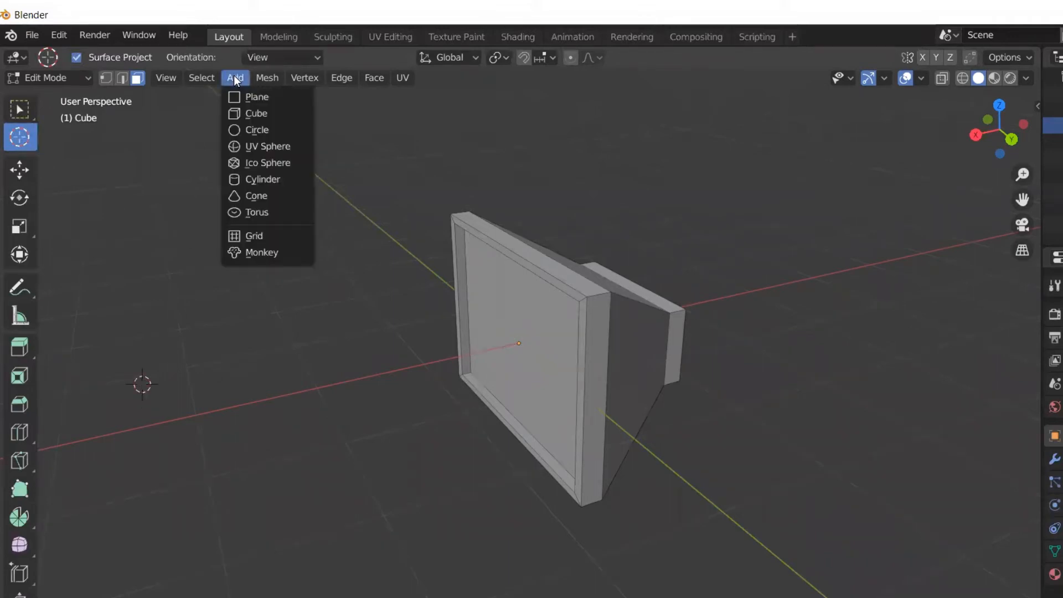
left_click(249, 114)
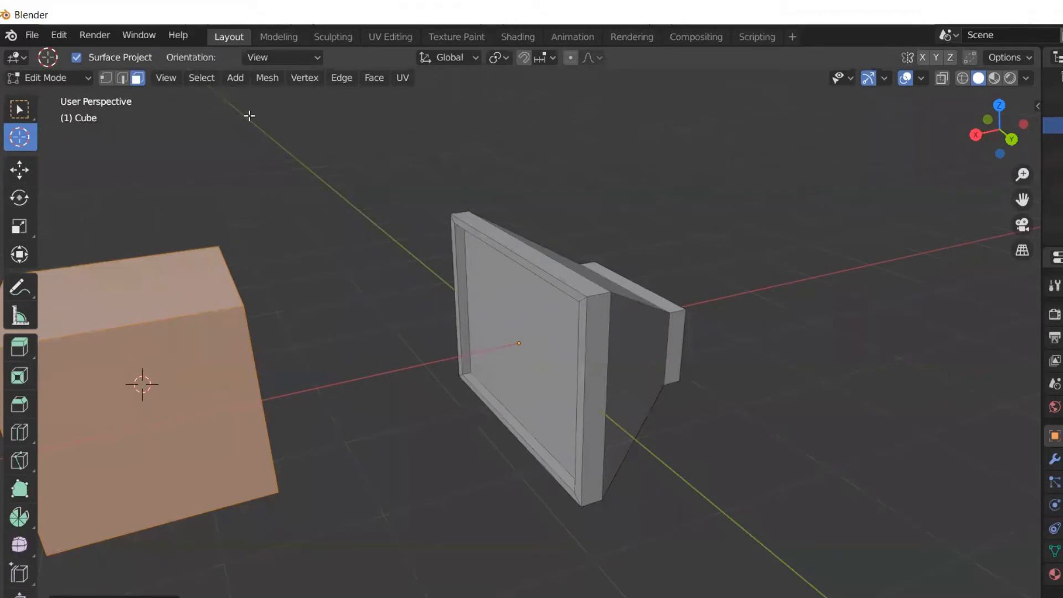
key("KP_Decimal")
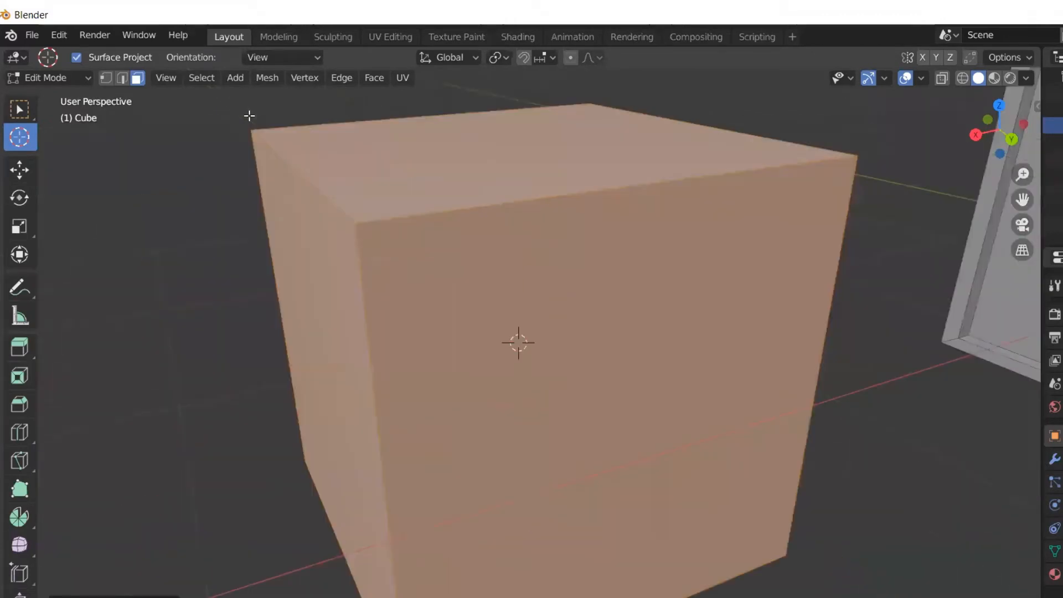
scroll(249, 115, "down", 2)
scroll(327, 206, "down", 2)
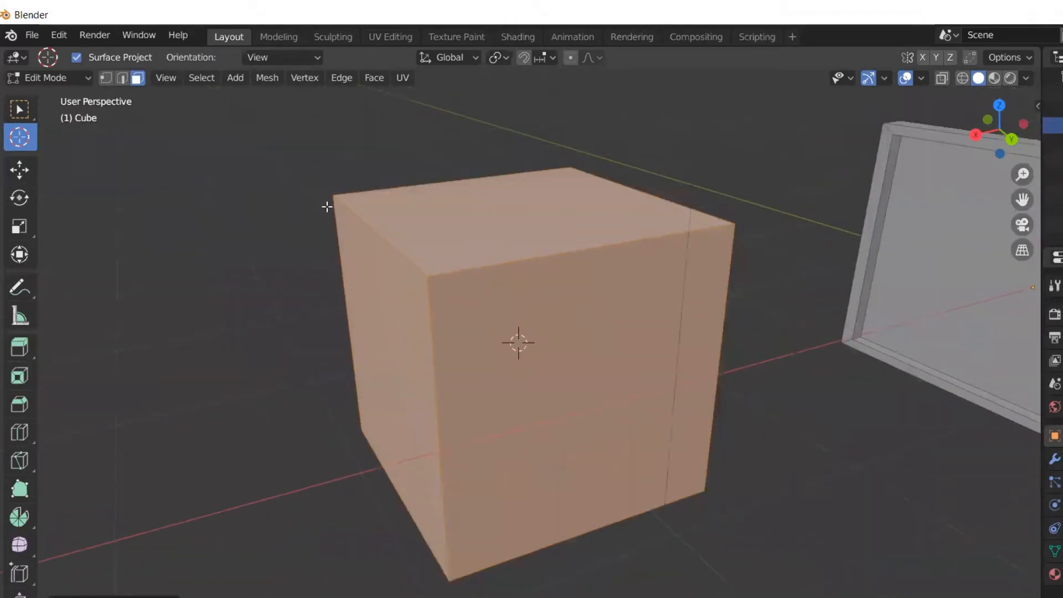
middle_click_drag(451, 311, 460, 311)
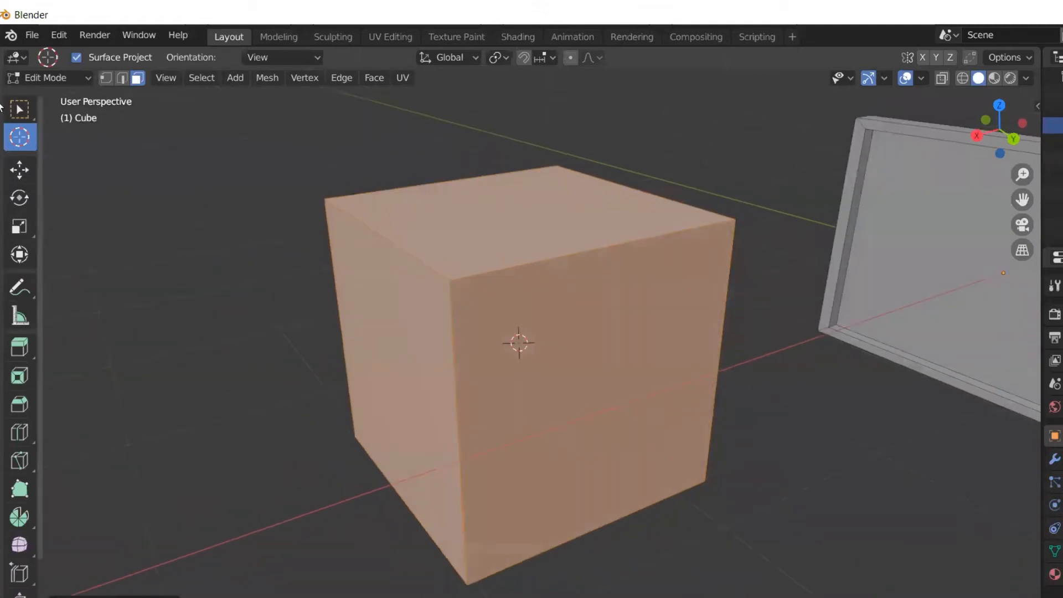
- Select two adjacent side faces of the new cube together, leaving its top face unselected
left_click(9, 119)
left_click(183, 237)
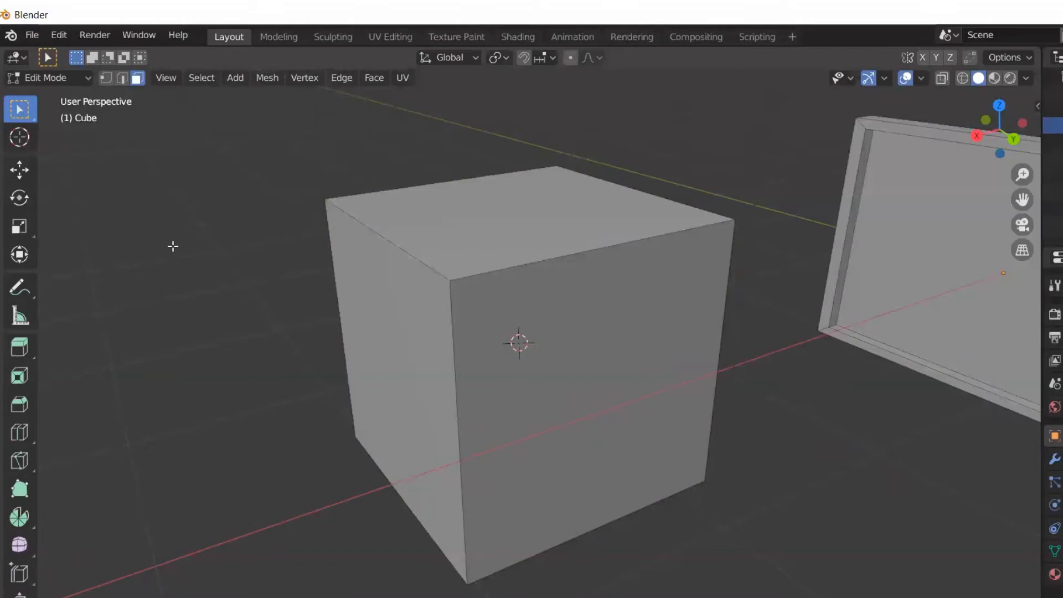
left_click(474, 271)
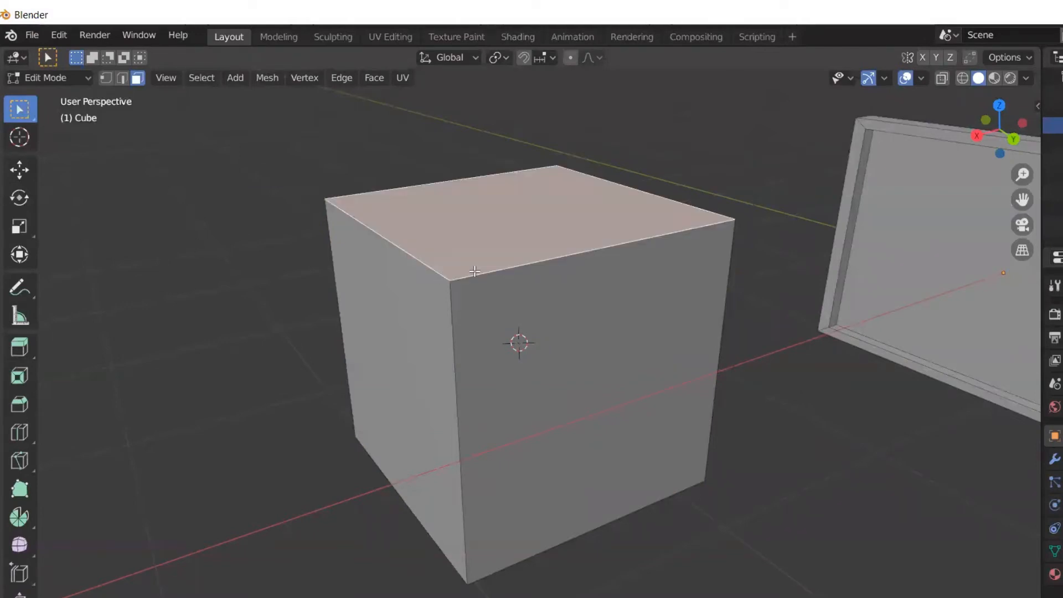
left_click(538, 309)
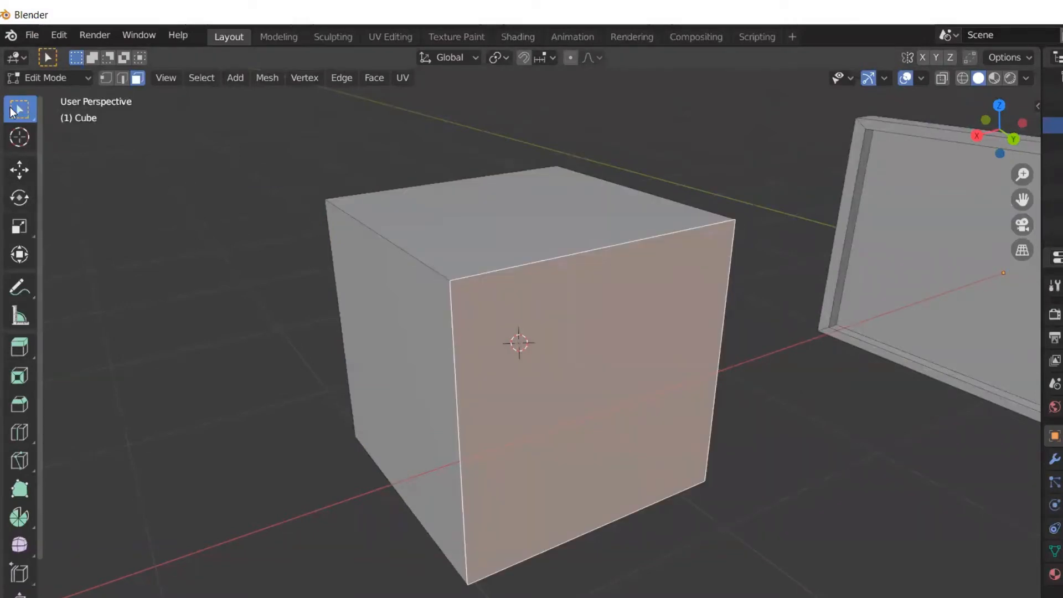
left_click(413, 310)
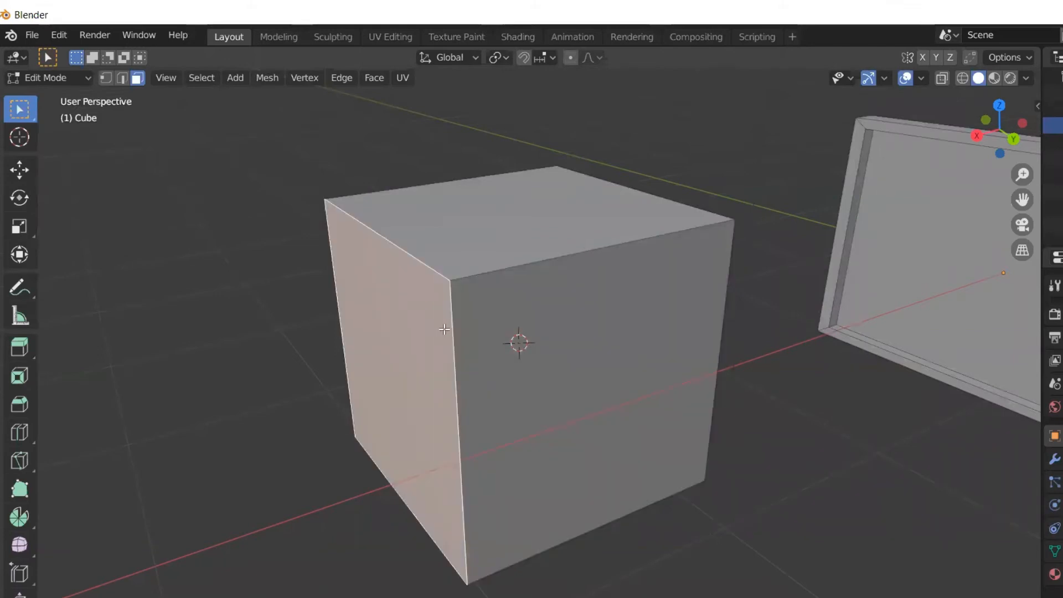
scroll(443, 326, "down", 2)
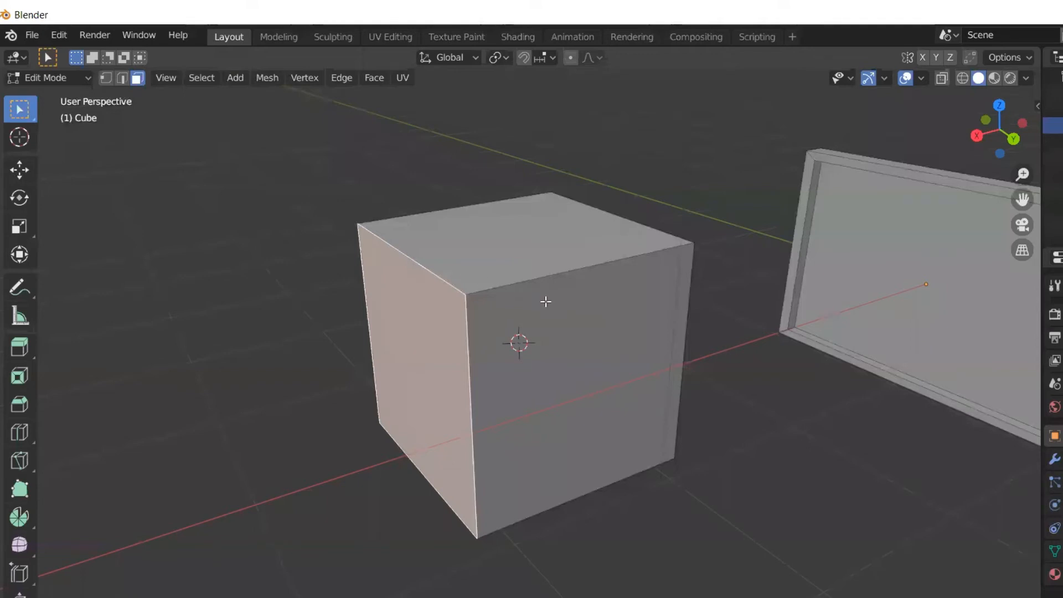
key("a")
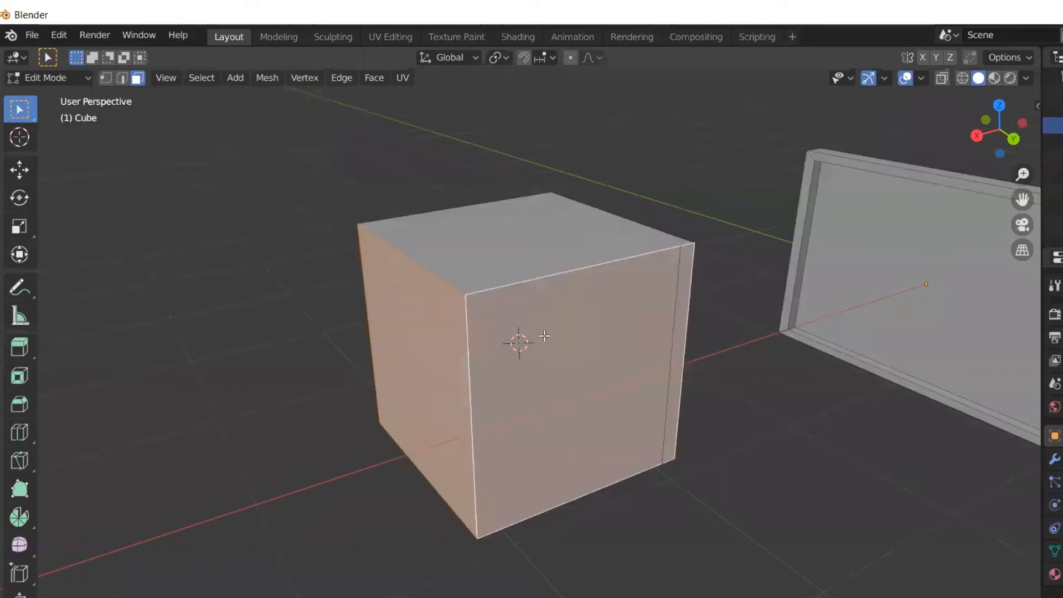
middle_click_drag(544, 337, 501, 392)
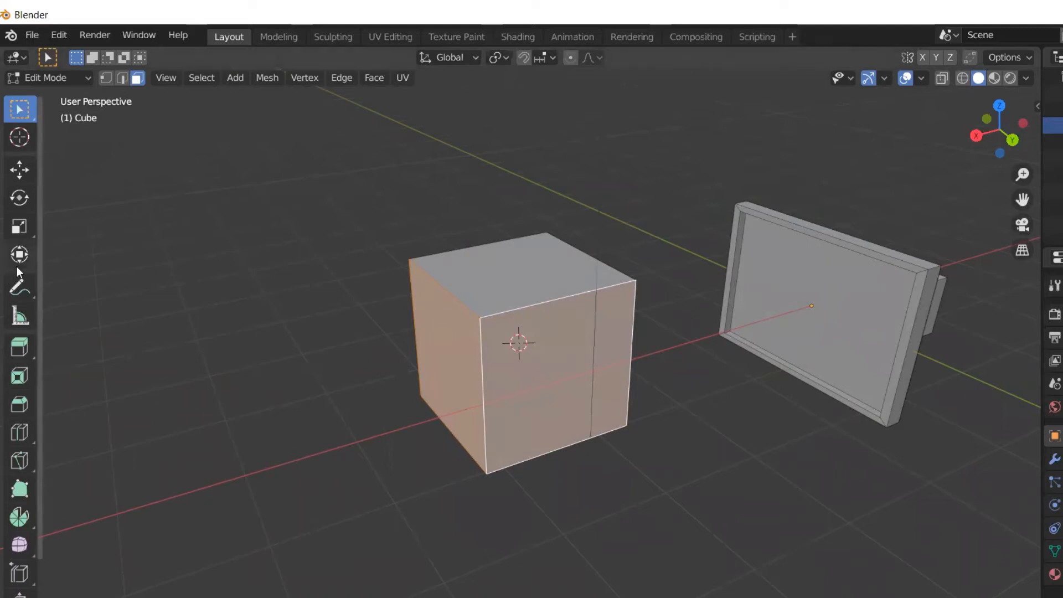
- Try Extrude Along Normals on the cube's two selected side faces
left_click(17, 352)
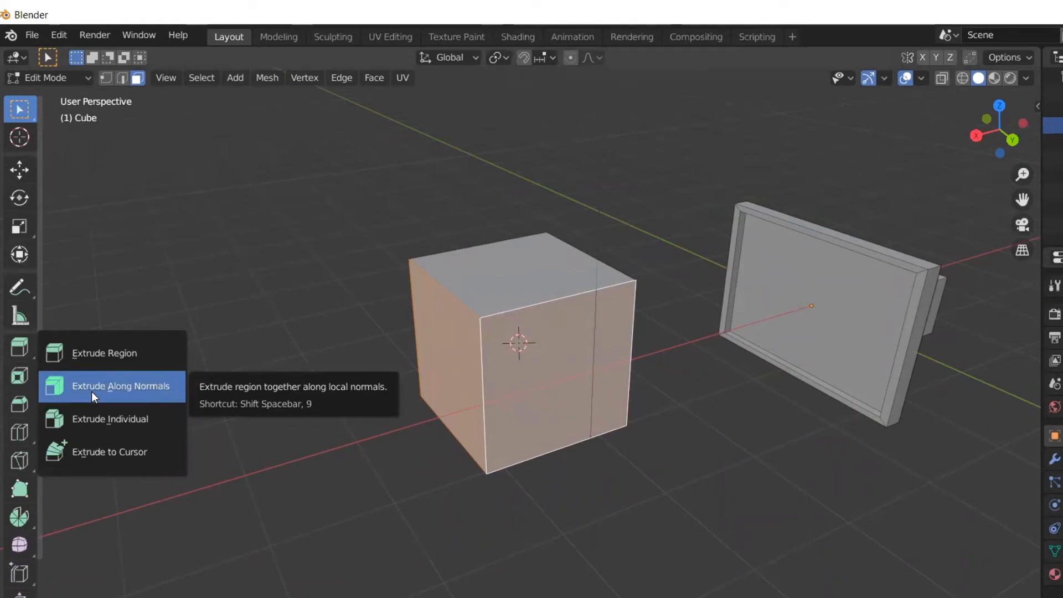
left_click(91, 391)
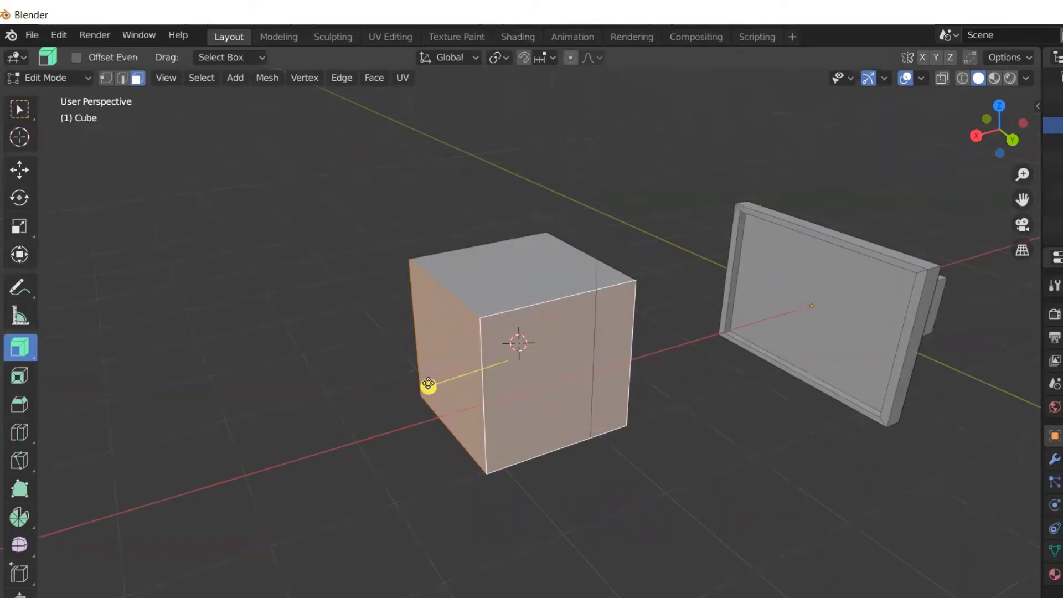
left_click_drag(427, 384, 474, 365)
middle_click_drag(444, 404, 548, 407)
- Reselect both adjacent side faces of the cube, extrude them outward along their normals and undo the extrusion
left_click(548, 406, "shift")
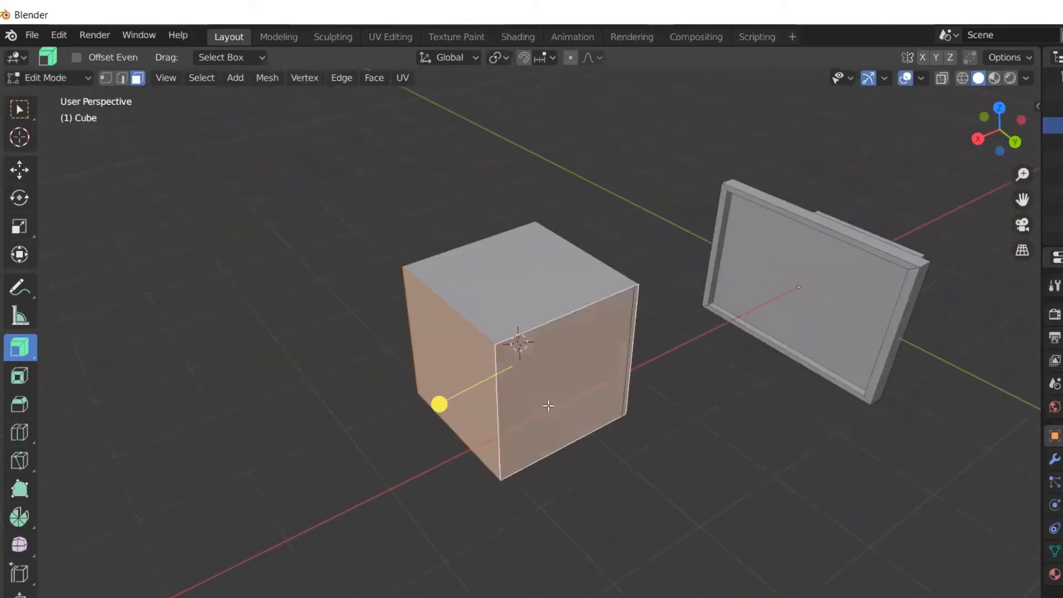
left_click(587, 451)
left_click(475, 372)
left_click(572, 387, "shift")
left_click_drag(437, 405, 459, 335)
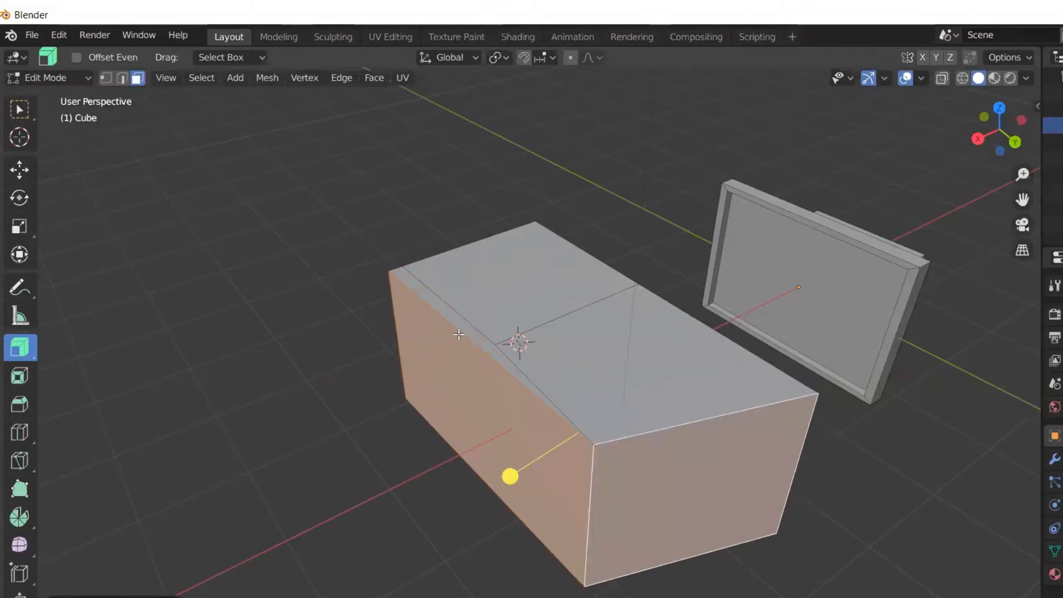
key("ctrl+z")
- Reselect the cube's two adjacent side faces, extrude them outward together with Extrude Region and undo the extrusion
left_click(591, 494)
left_click(579, 399)
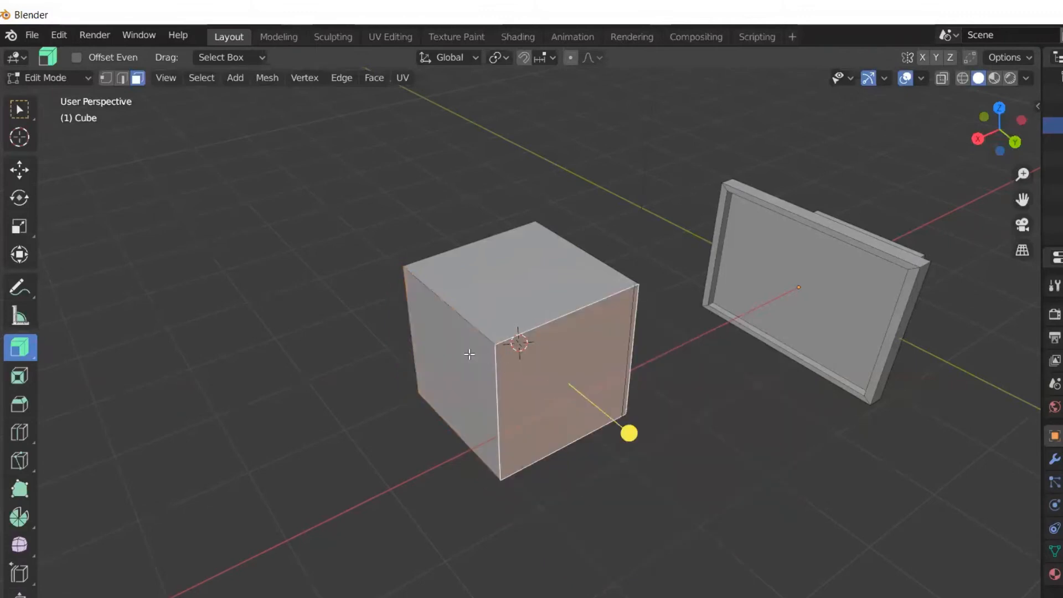
left_click(469, 354, "shift")
left_click(27, 345)
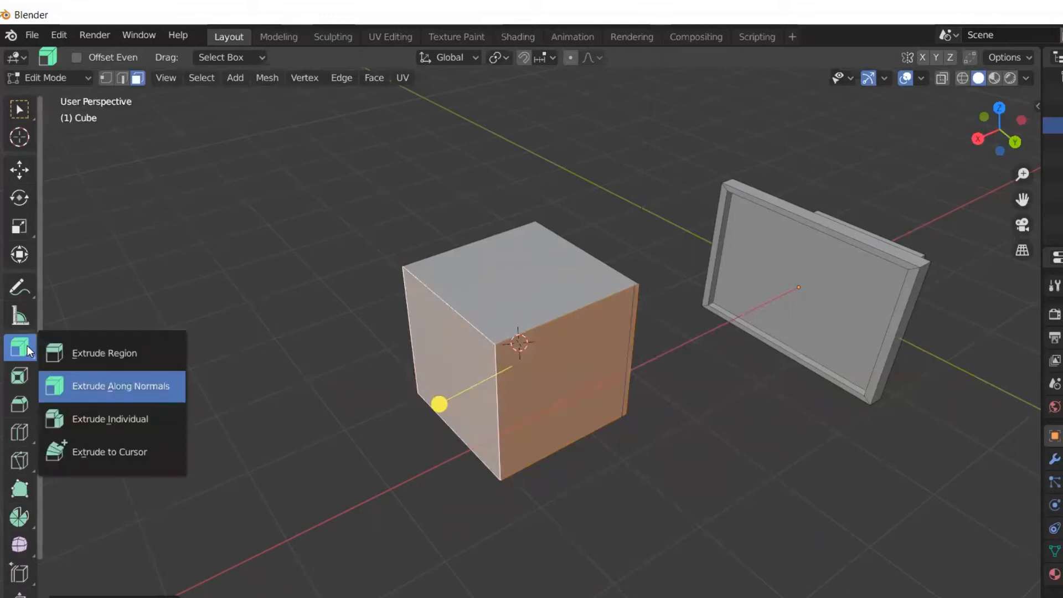
left_click(115, 351)
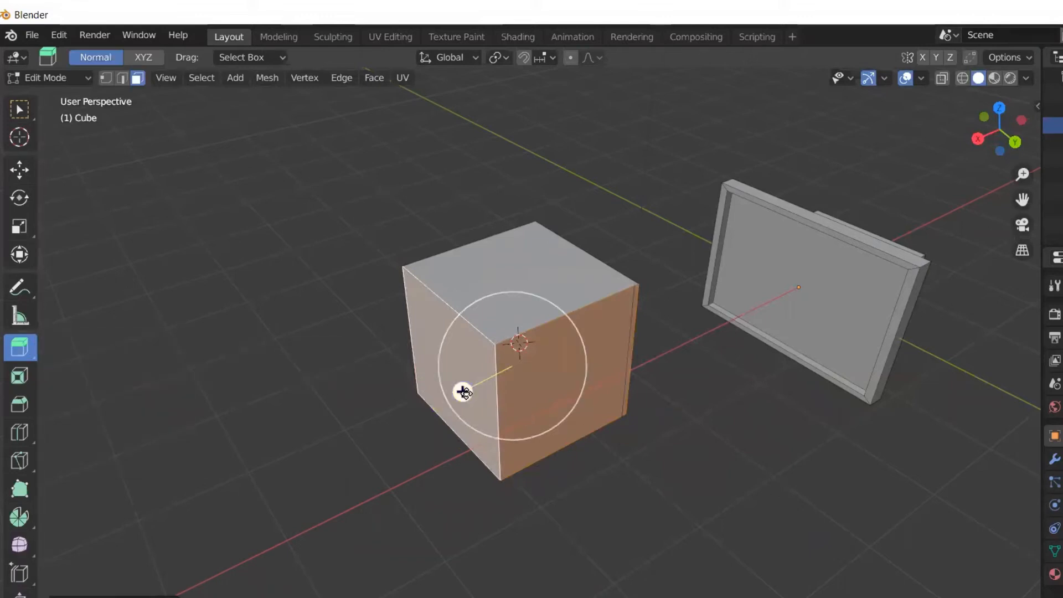
left_click_drag(463, 391, 463, 503)
key("ctrl+z")
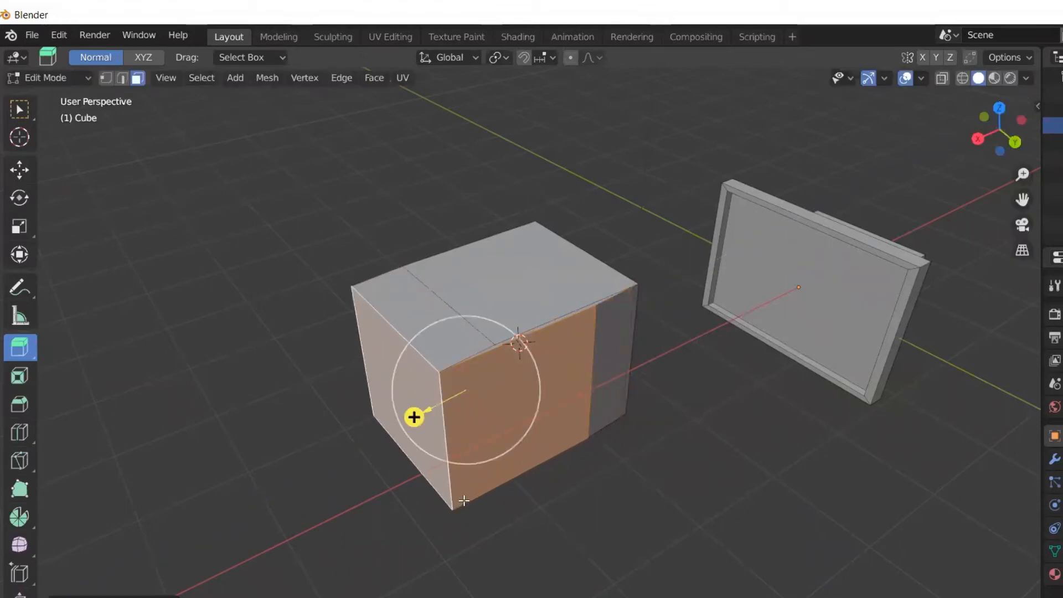
key("ctrl+z")
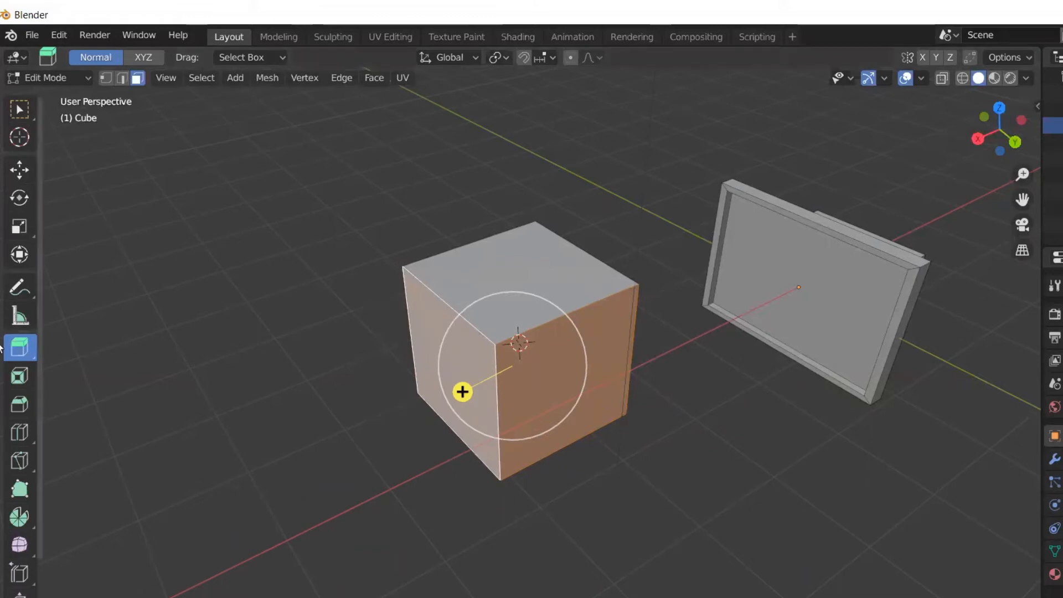
- Try Extrude Along Normals on the same two side faces for comparison and undo it
left_click(19, 346)
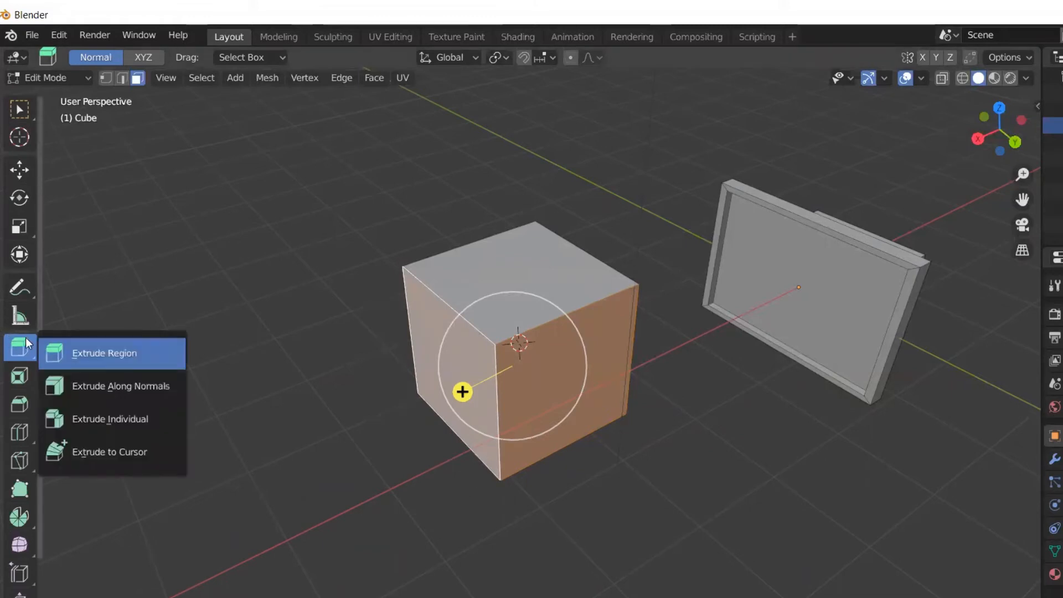
left_click(92, 391)
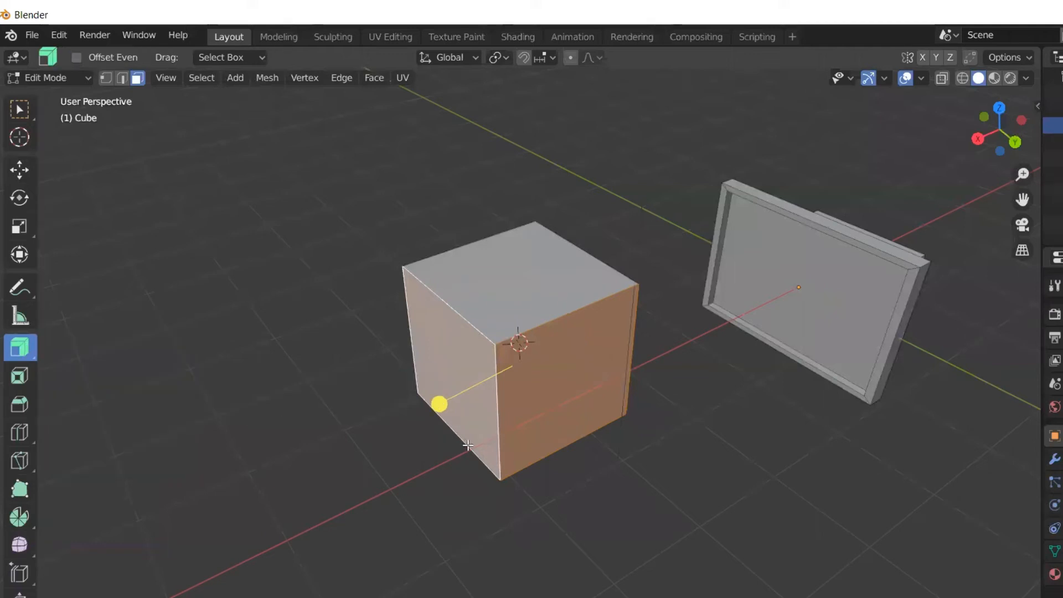
left_click_drag(438, 404, 499, 372)
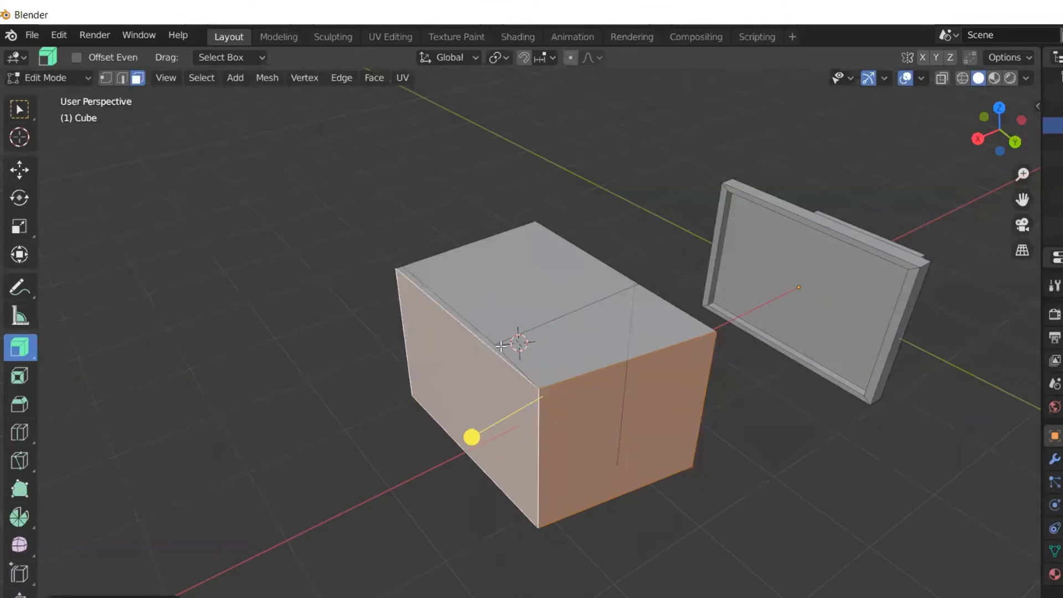
scroll(526, 380, "up", 2)
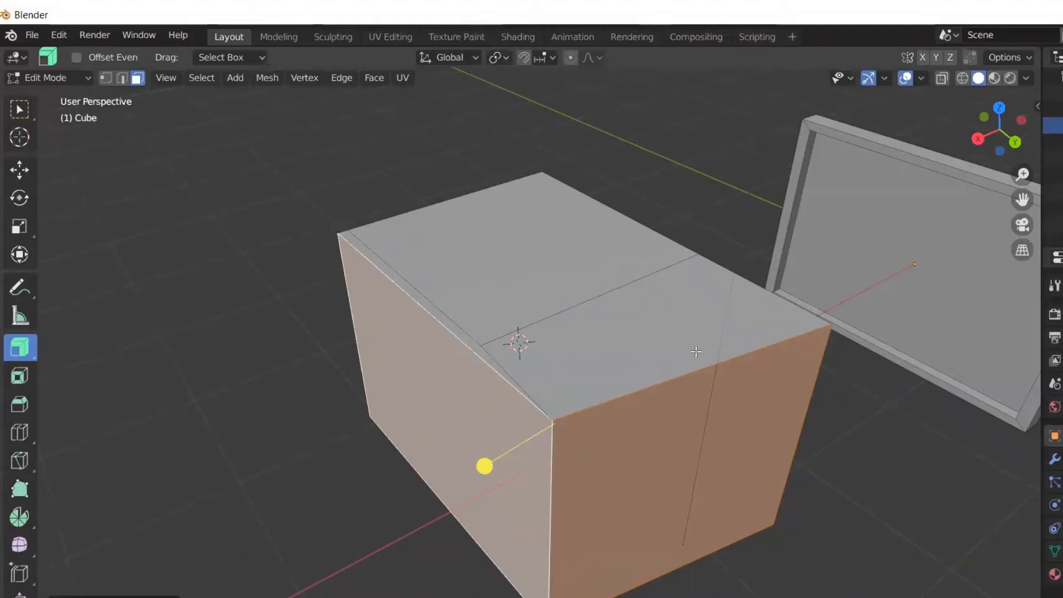
key("ctrl+z")
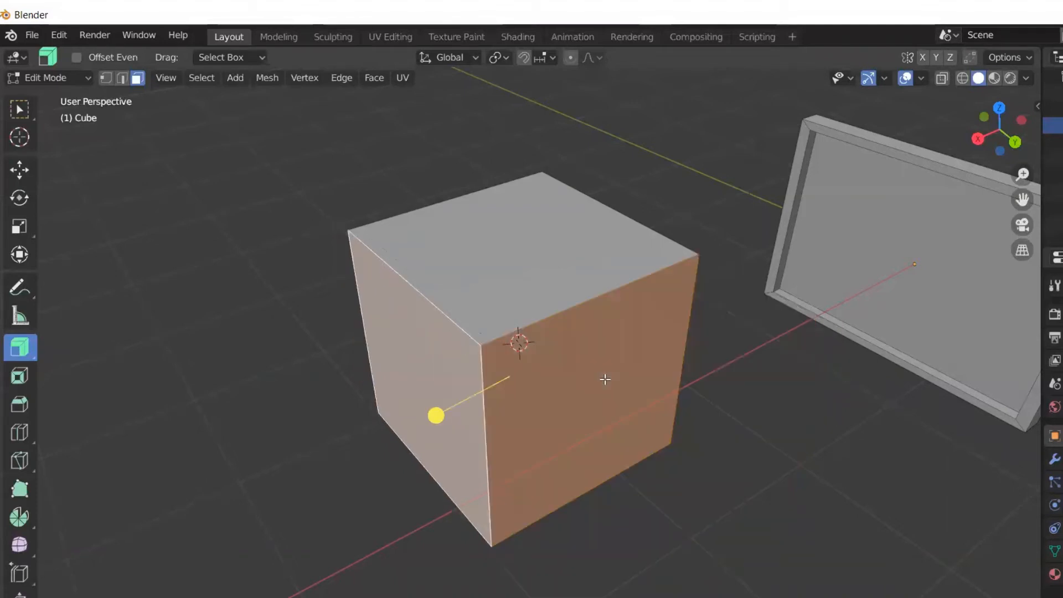
- Extrude the two side faces three times in a row with Extrude Individual and undo all three extrusions
left_click(21, 359)
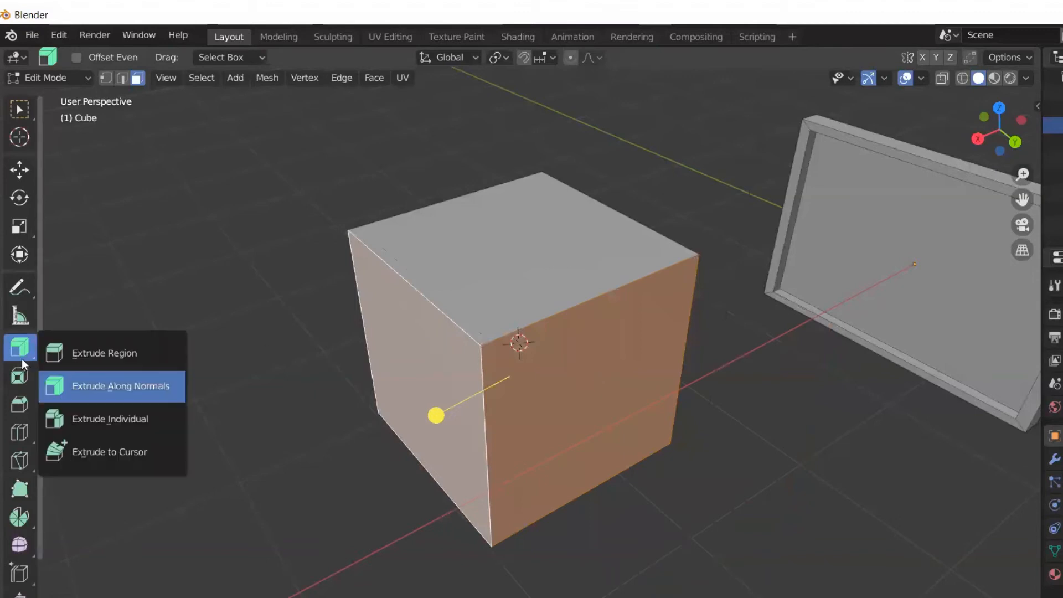
left_click(71, 422)
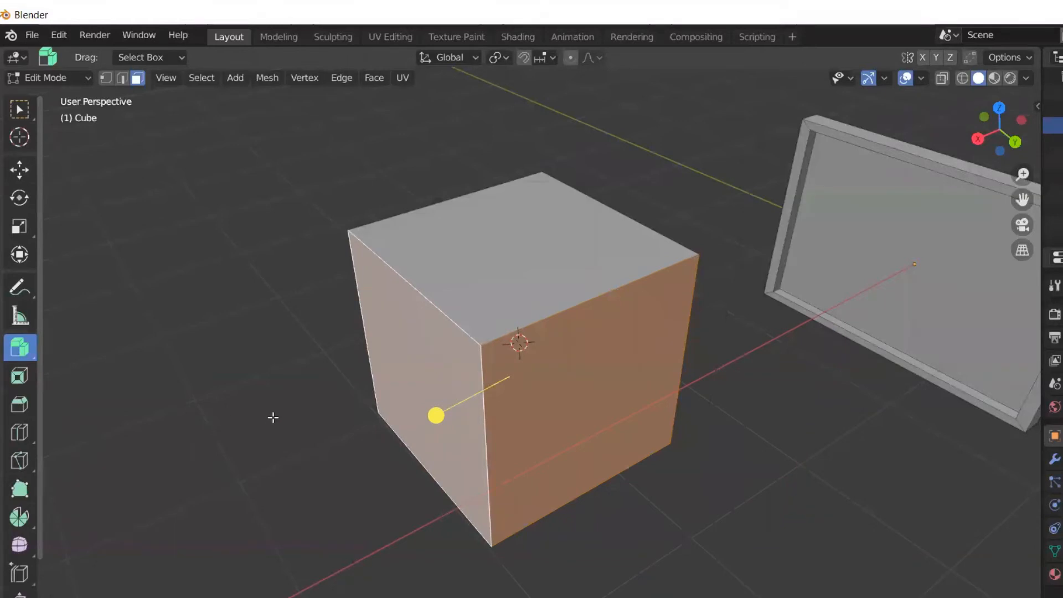
left_click_drag(435, 416, 509, 406)
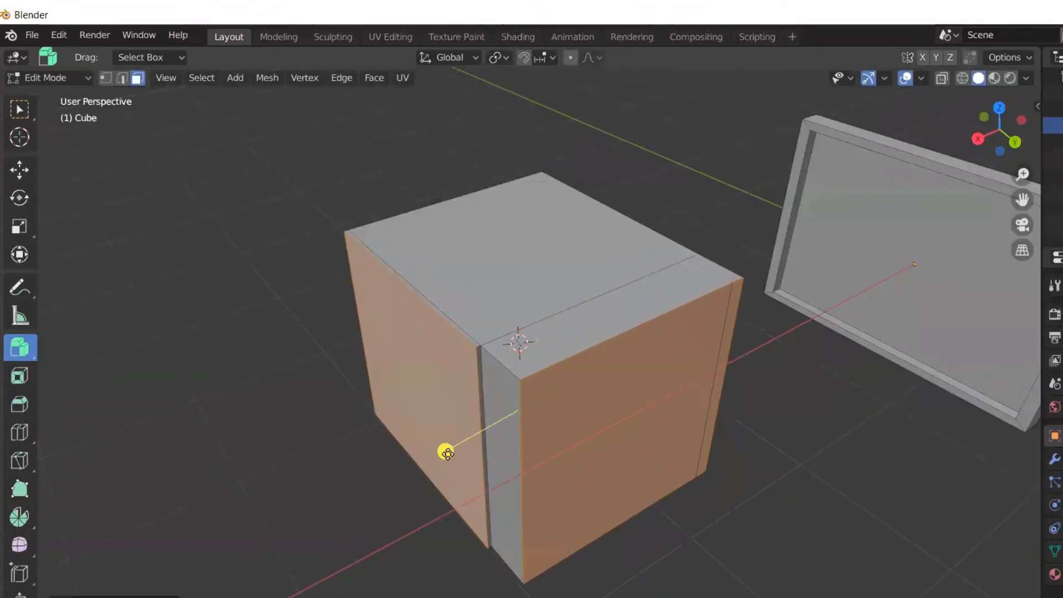
left_click_drag(445, 452, 546, 427)
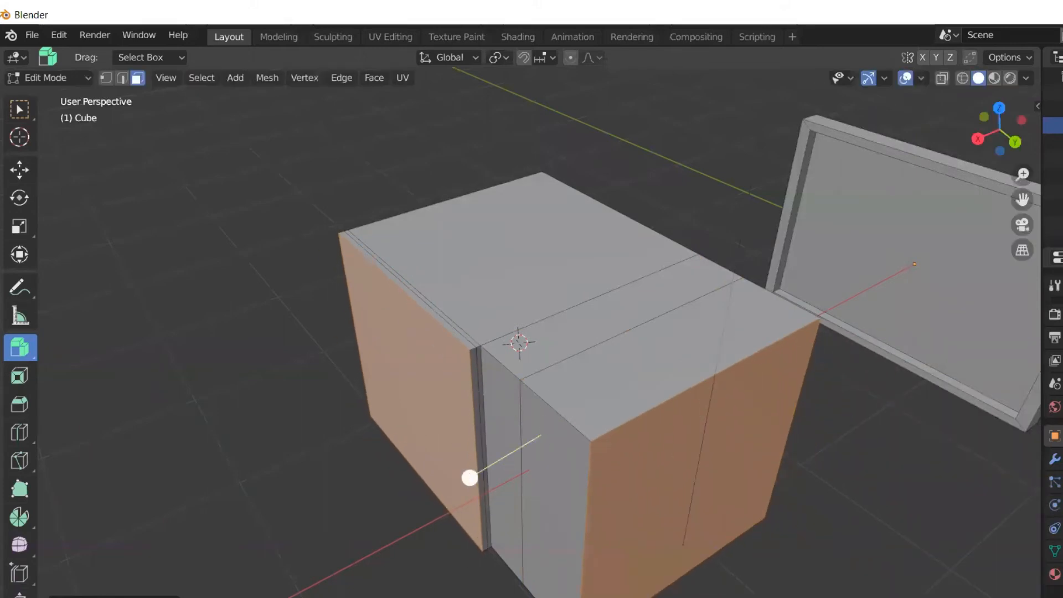
left_click_drag(471, 478, 513, 437)
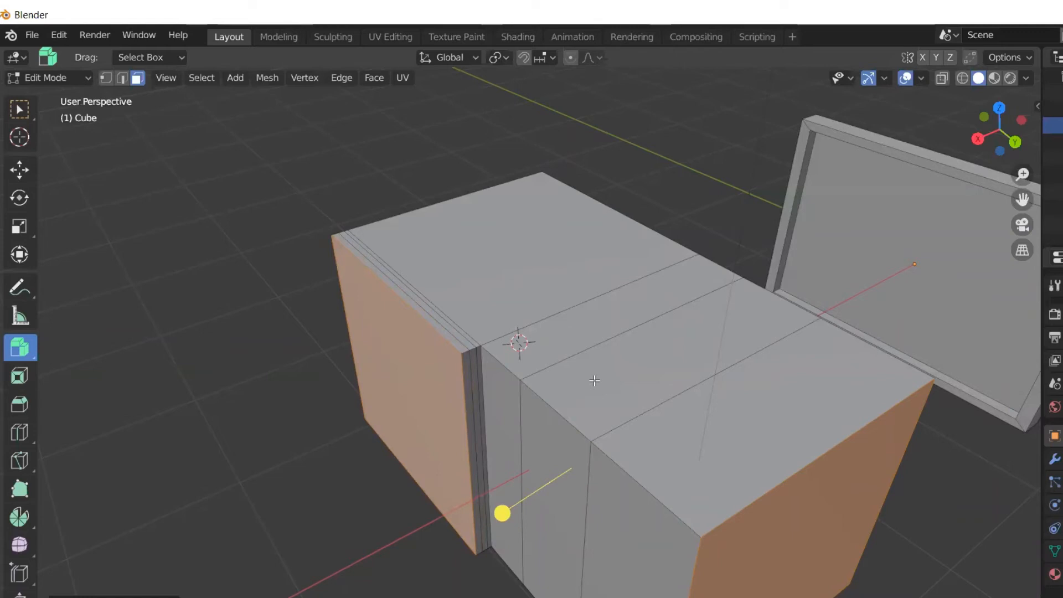
key("ctrl+z")
key("ctrl+z")
key("ctrl+z")
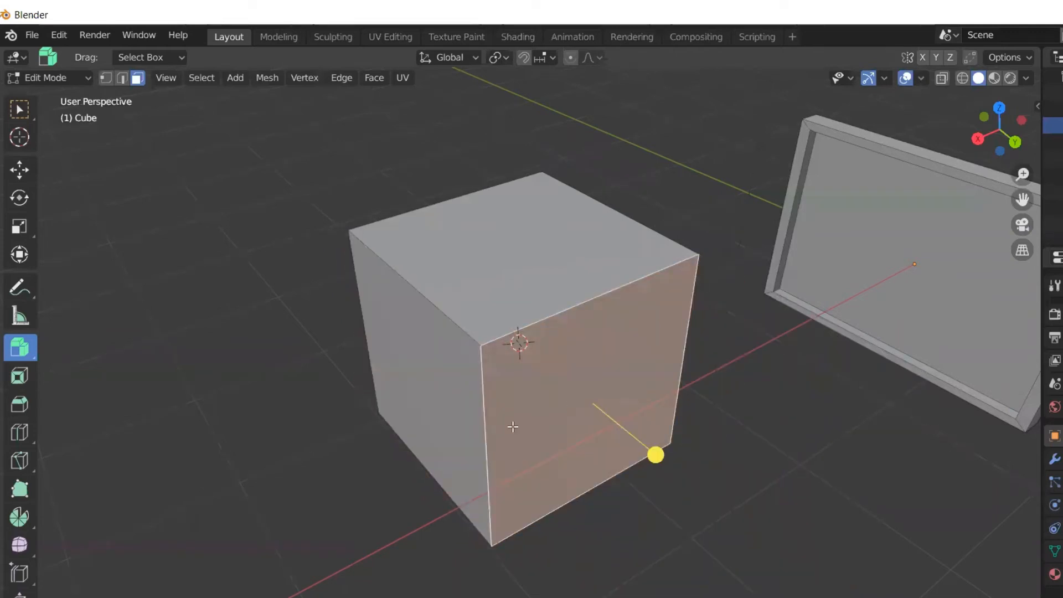
- Reselect both side faces, pull them out once more with Extrude Individual, switch to Extrude Region and undo the extrusion
left_click(529, 575)
left_click(464, 380)
left_click(515, 390, "shift")
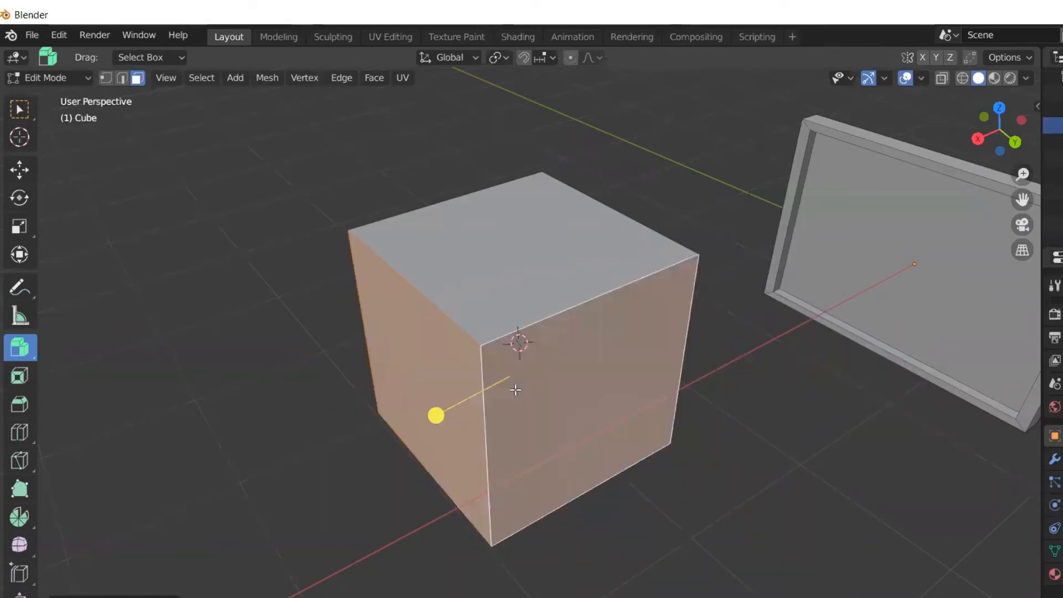
middle_click_drag(594, 520, 603, 491)
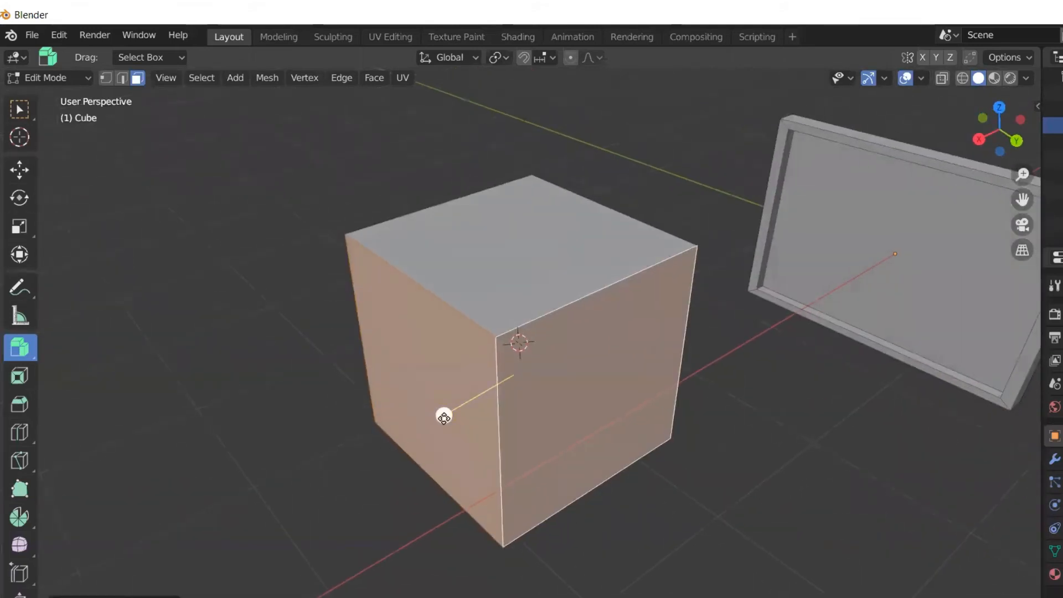
left_click_drag(443, 416, 491, 348)
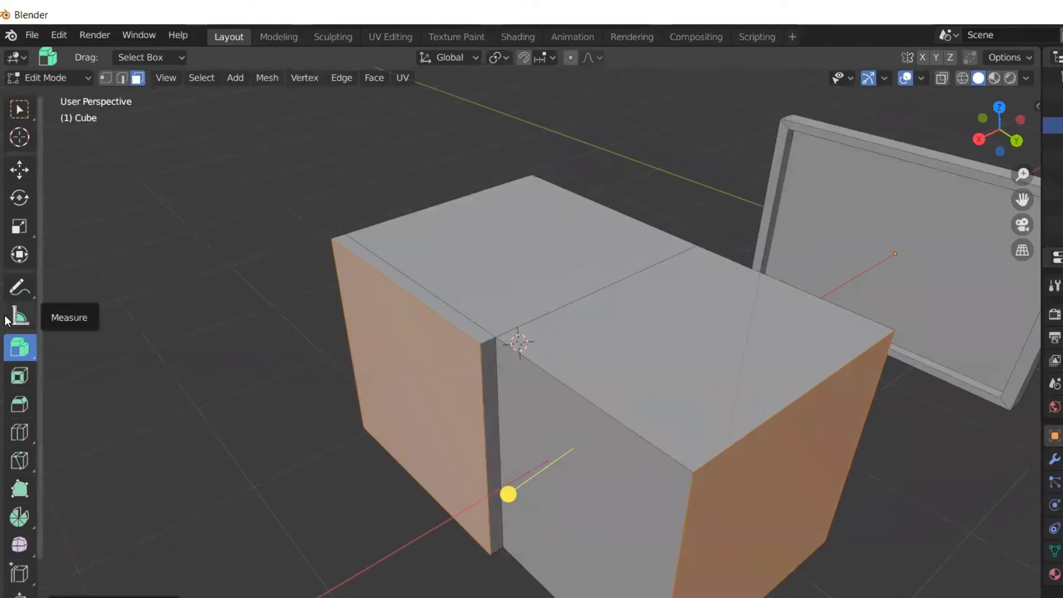
left_click(19, 347)
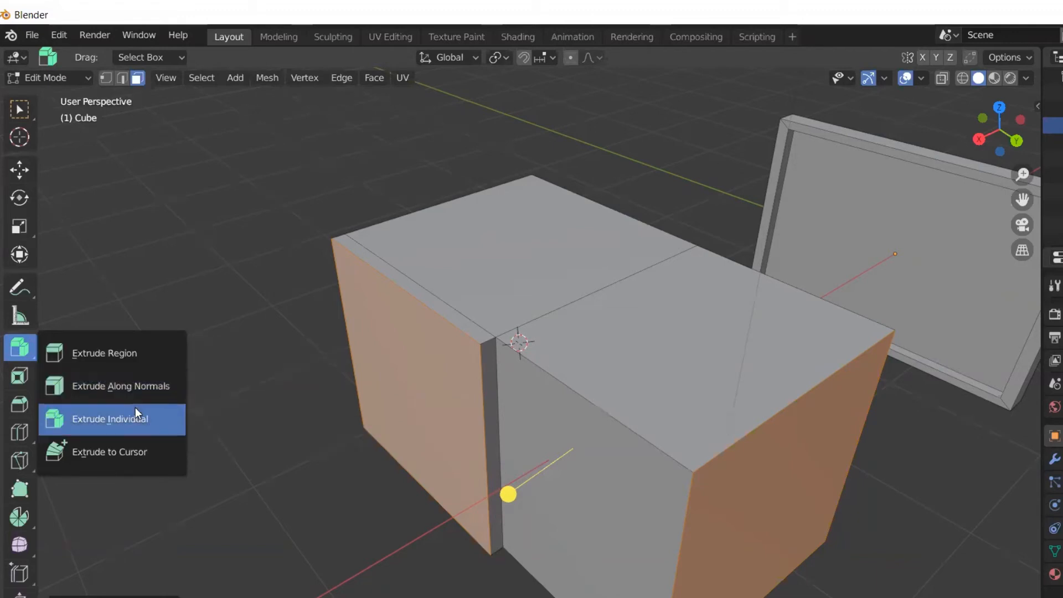
left_click(136, 357)
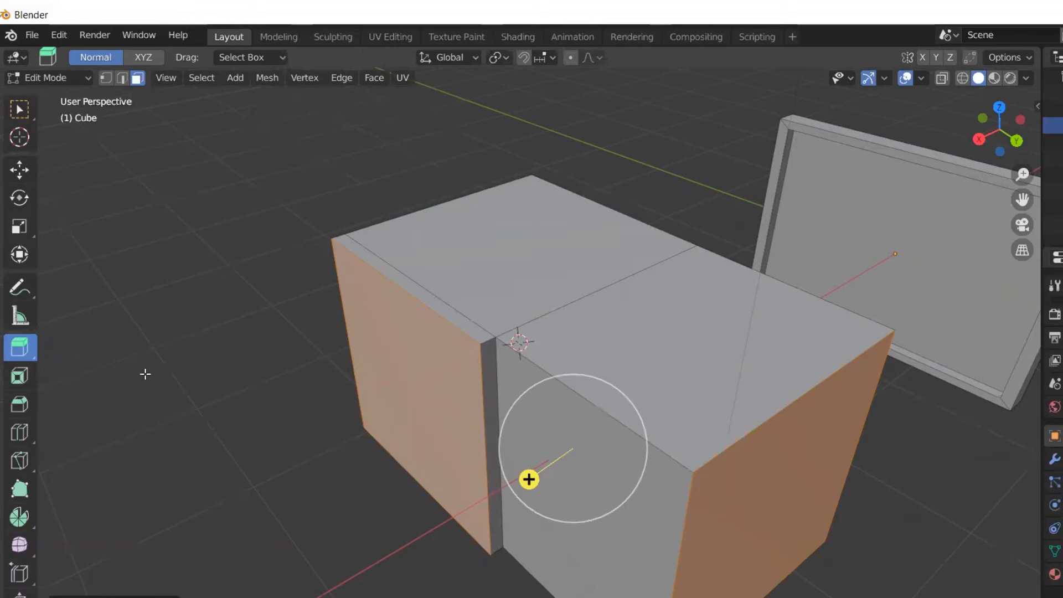
key("ctrl+z")
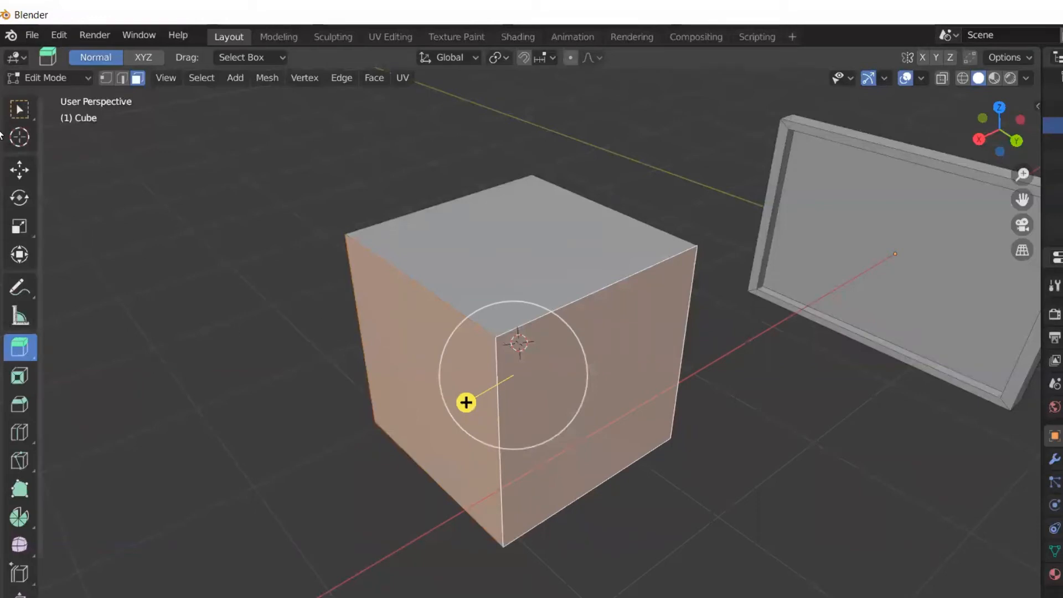
- Return to the box selection tool and select only the cube's +Y side face
left_click(17, 118)
left_click(286, 361)
left_click(537, 363)
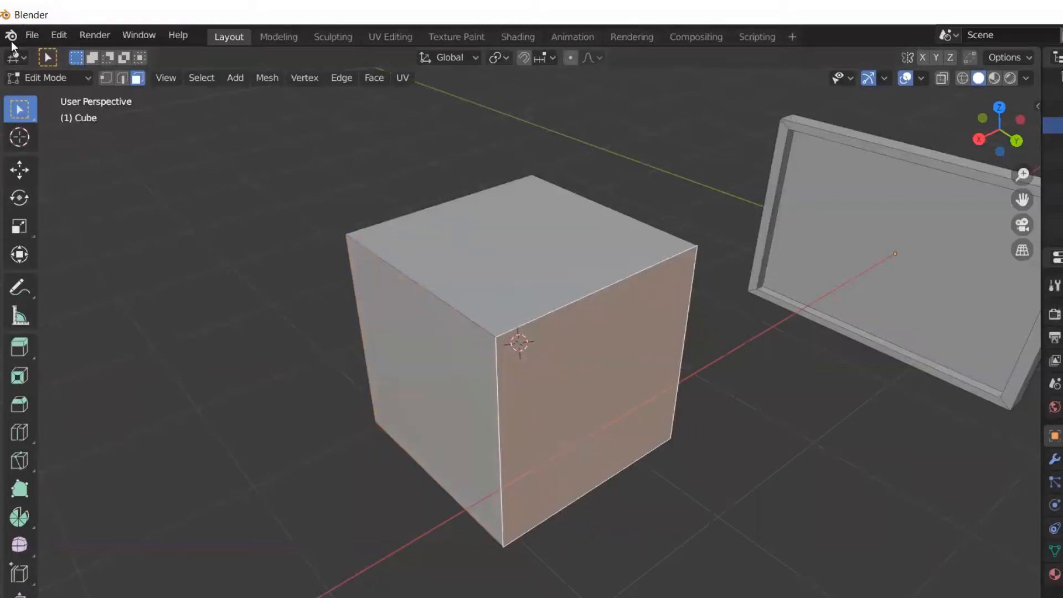
middle_click_drag(434, 572, 432, 522)
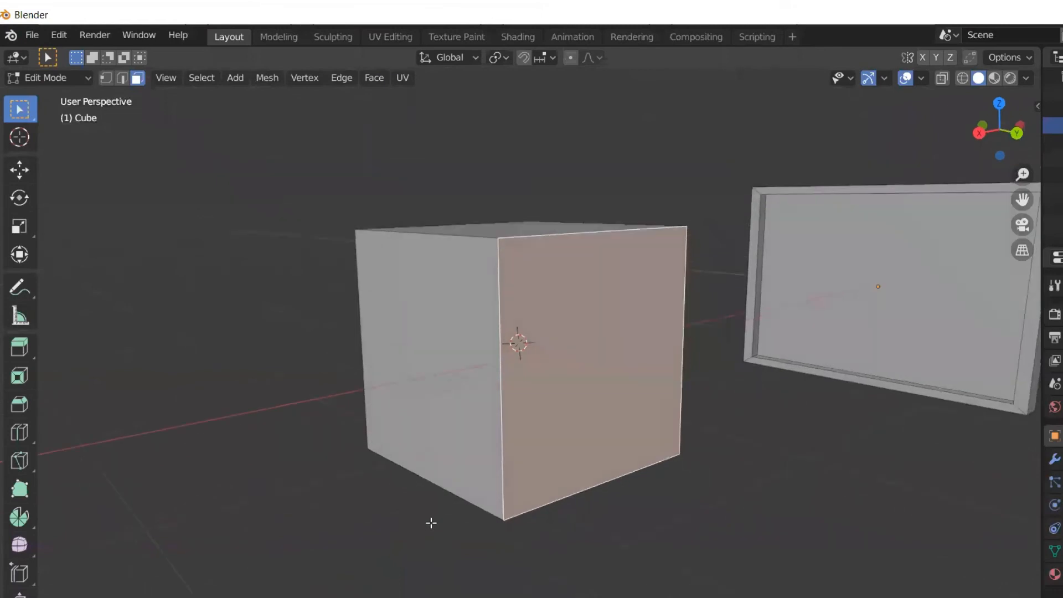
- Switch to edge selection and select several cube edges one at a time, ending with the vertical edge between the two visible side faces
left_click(121, 78)
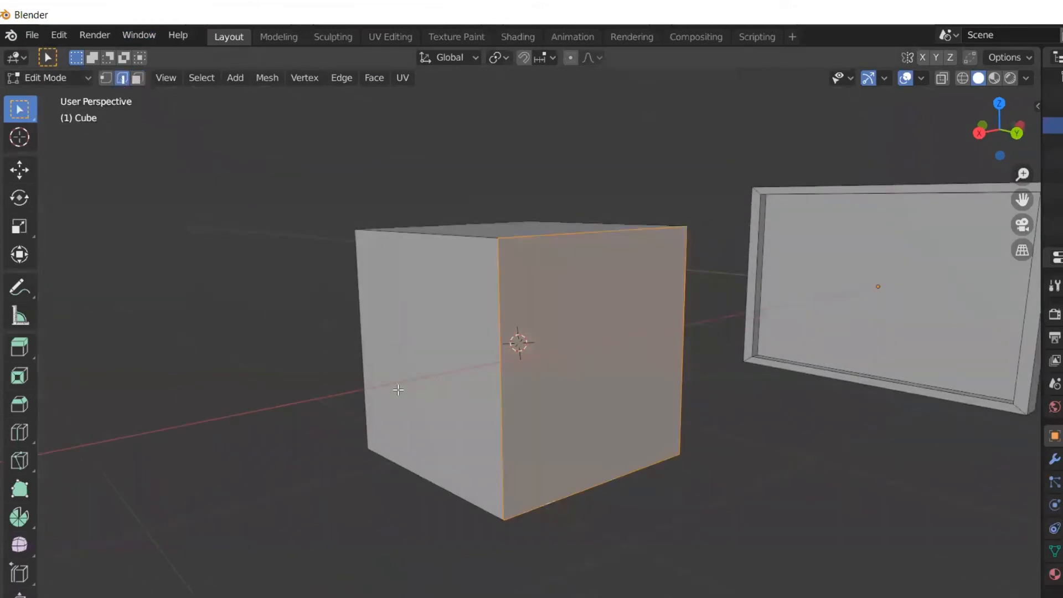
left_click(500, 293)
middle_click_drag(511, 432, 486, 440)
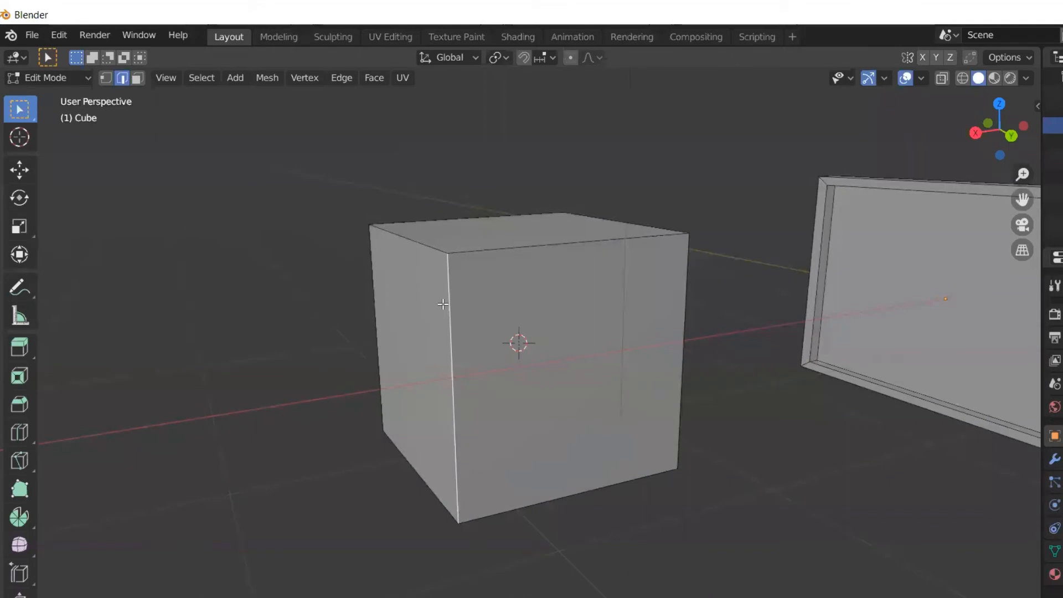
left_click(521, 248)
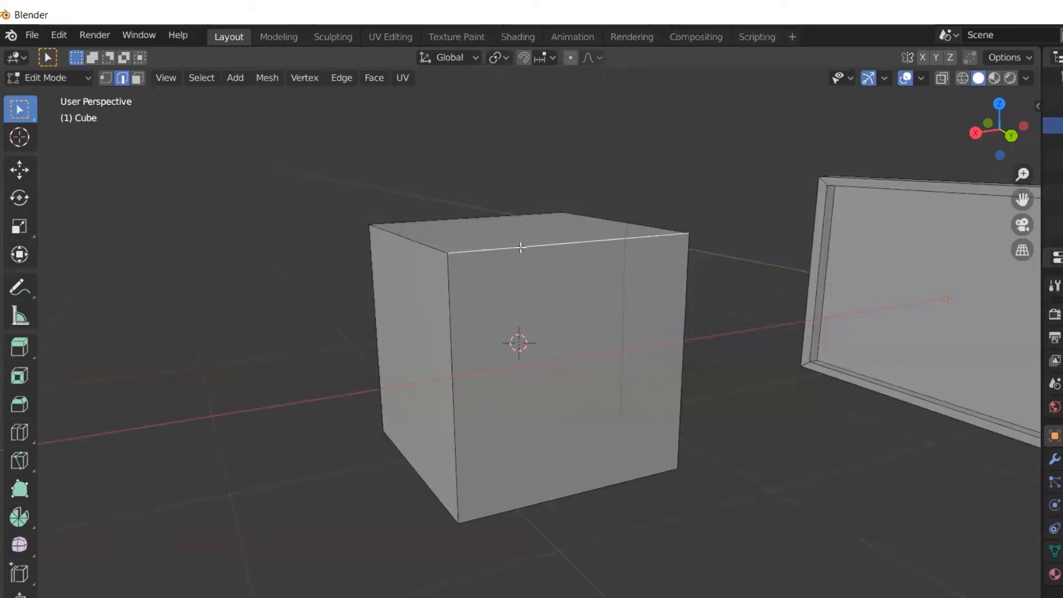
mouse_move(520, 248)
middle_mouse_down()
mouse_move(541, 256)
mouse_move(513, 265)
middle_mouse_up()
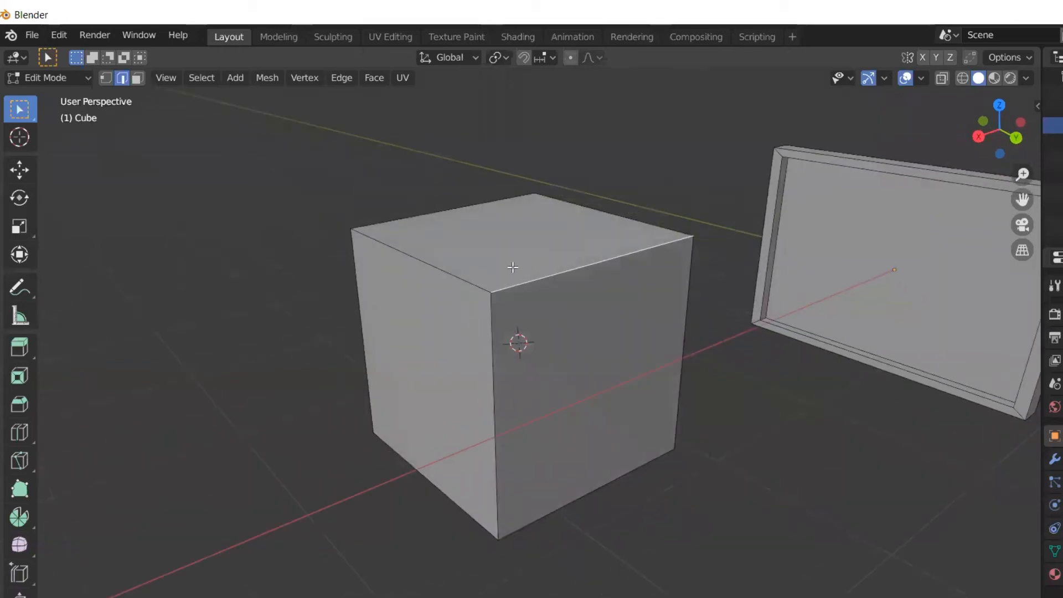
left_click(442, 268)
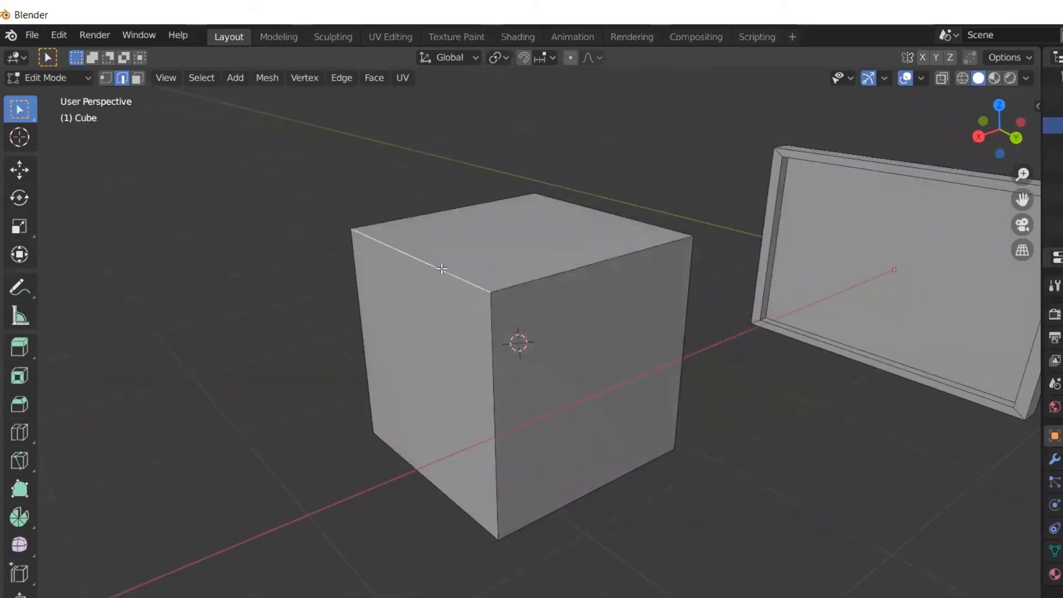
left_click(490, 307)
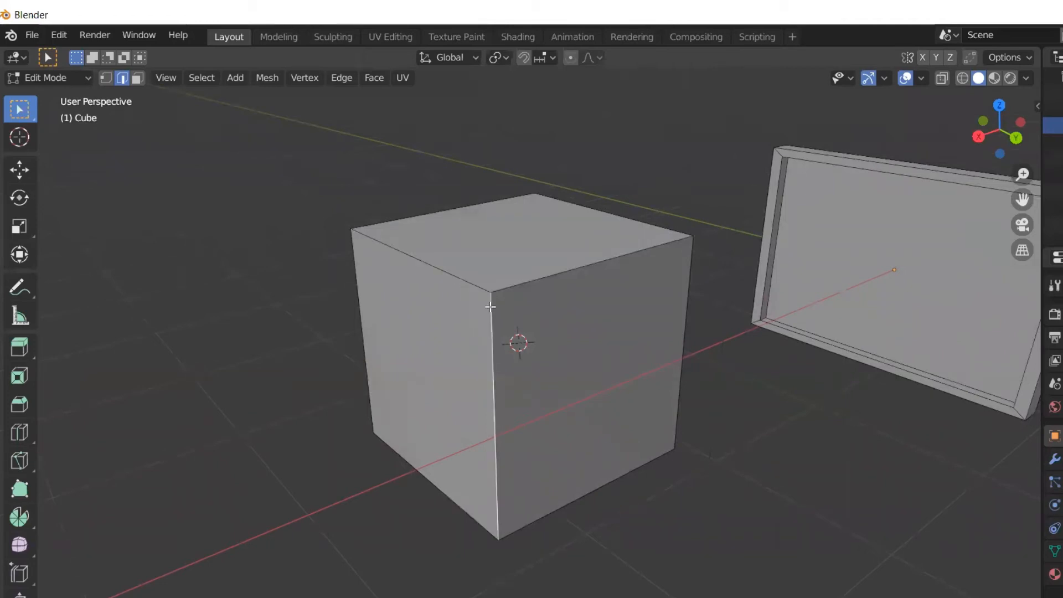
middle_click_drag(517, 385, 507, 313)
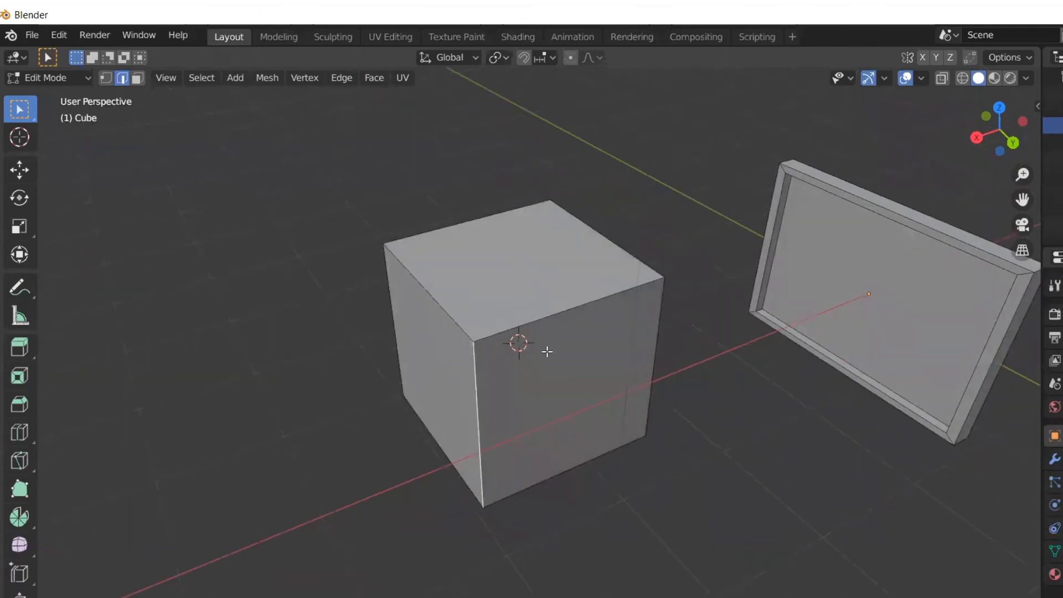
scroll(520, 443, "up", 3)
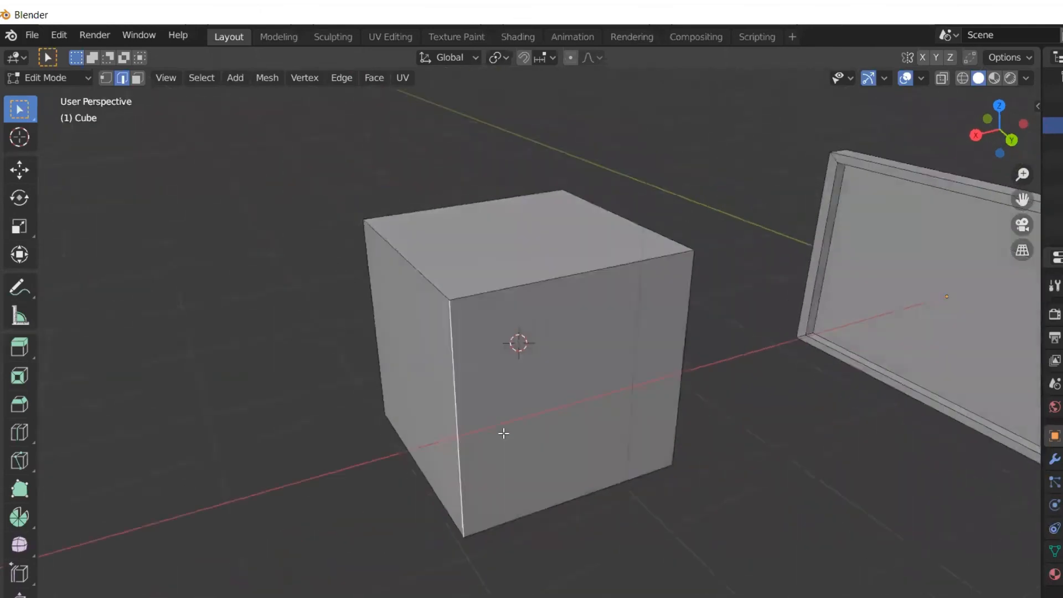
middle_click_drag(504, 433, 502, 429)
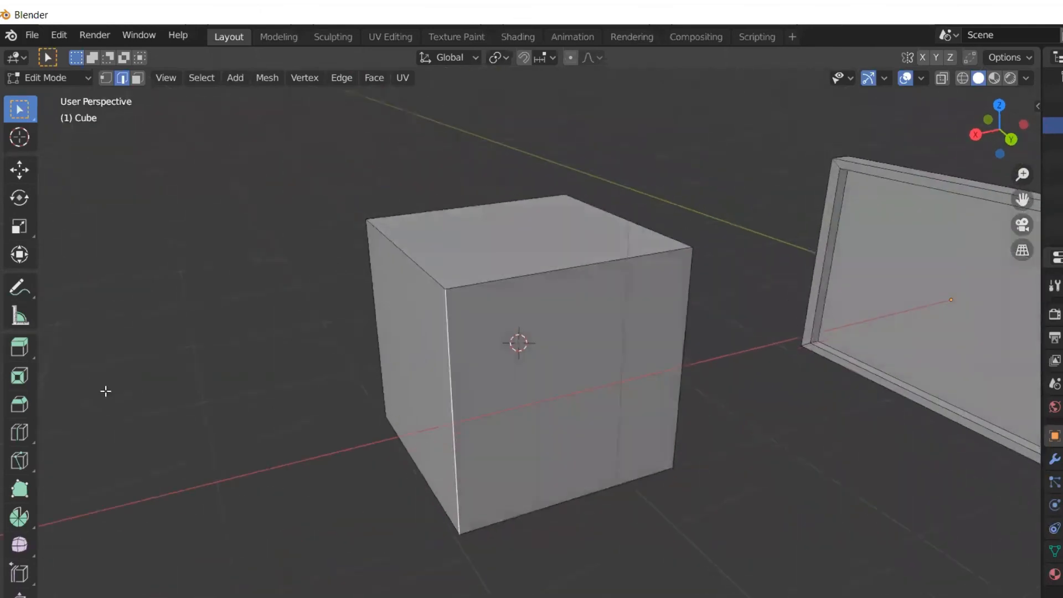
- Use Loop Cut with one cut to divide the cube by a vertical loop and a horizontal loop through its middle
left_click(26, 429)
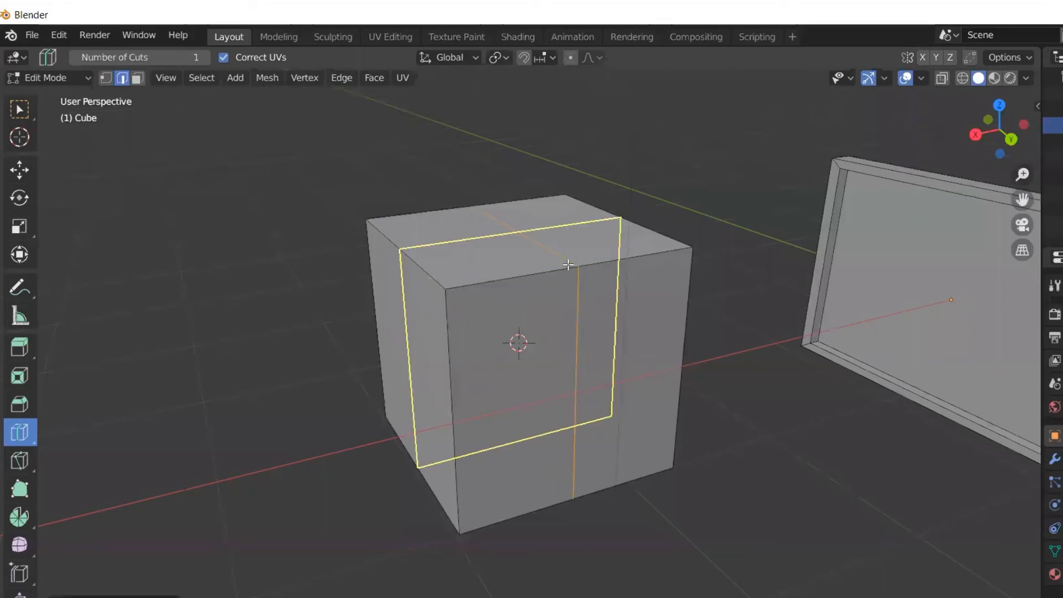
left_click(569, 265)
left_click(454, 391)
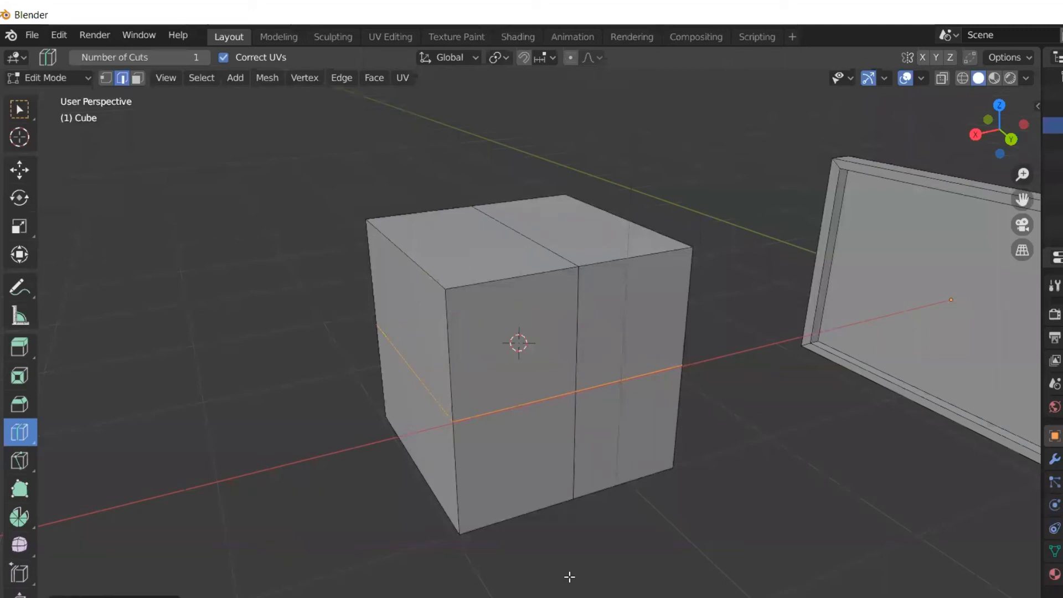
- Undo both loop cuts, then add one vertical loop on the +Y face and slide it close to the cube's +X side
key("ctrl+z")
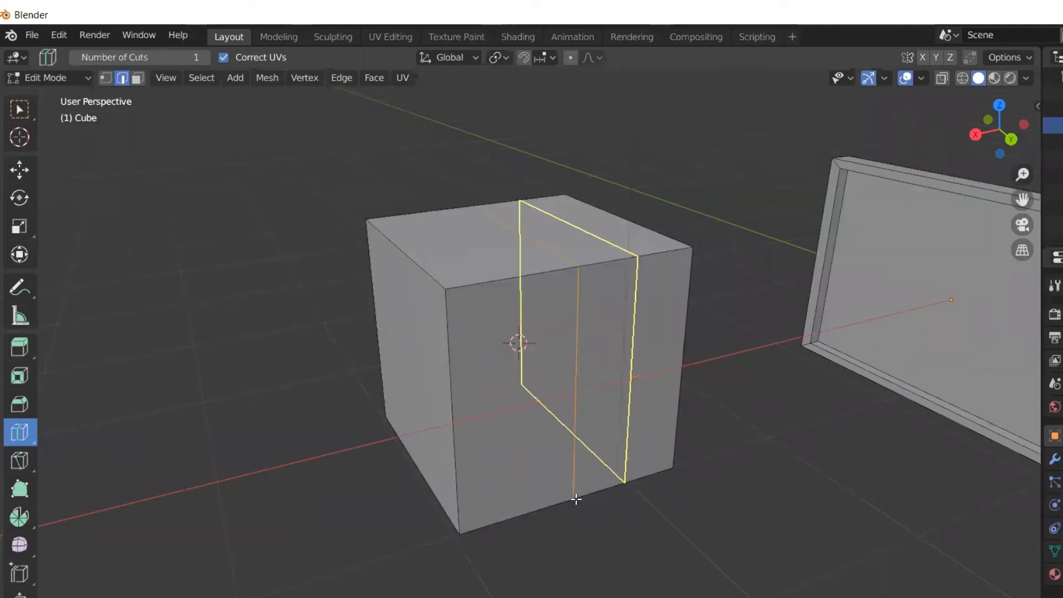
key("ctrl+z")
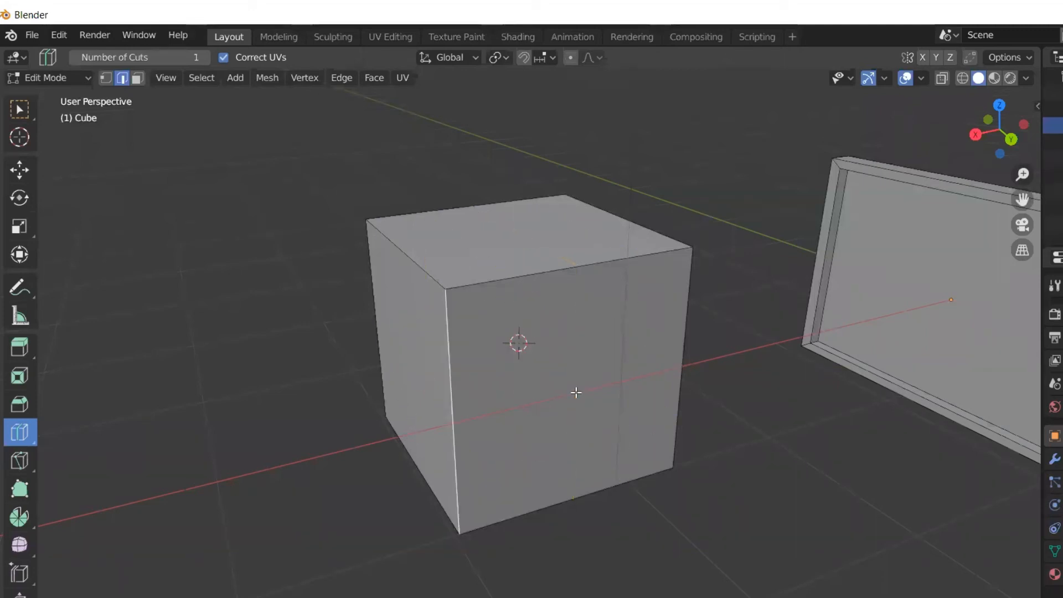
left_click(574, 270)
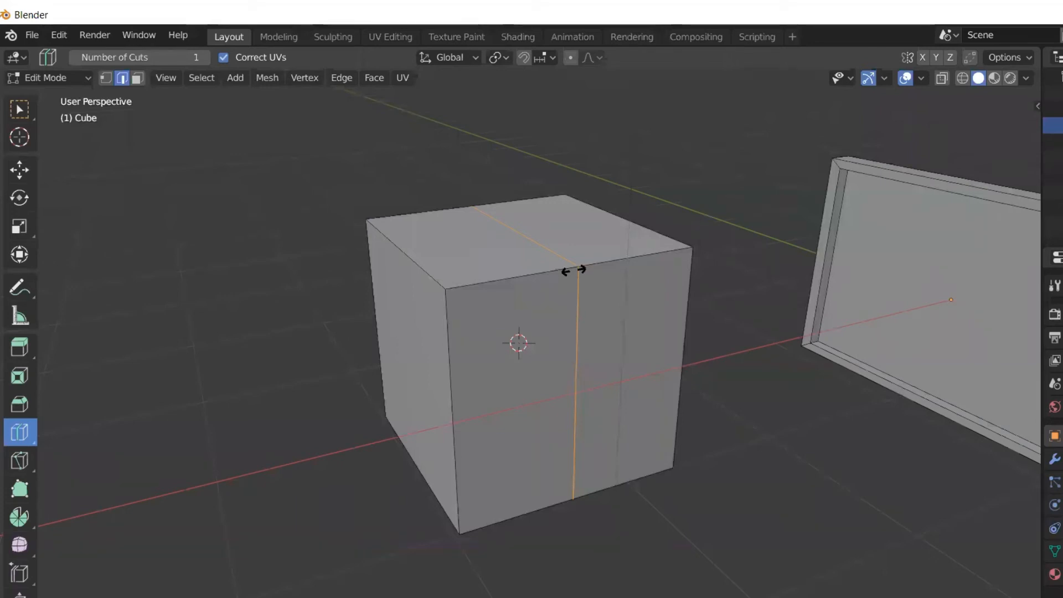
left_click_drag(573, 270, 468, 317)
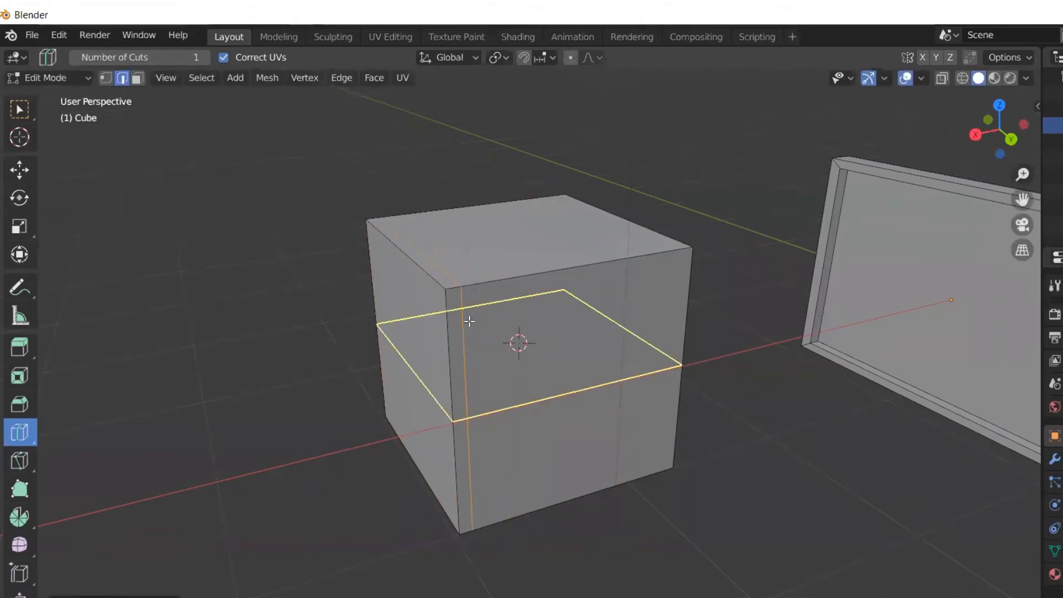
- Add a second vertical loop slid toward the cube's -X side and remove it with Dissolve Edges
left_click(516, 274)
left_click_drag(515, 274, 558, 259)
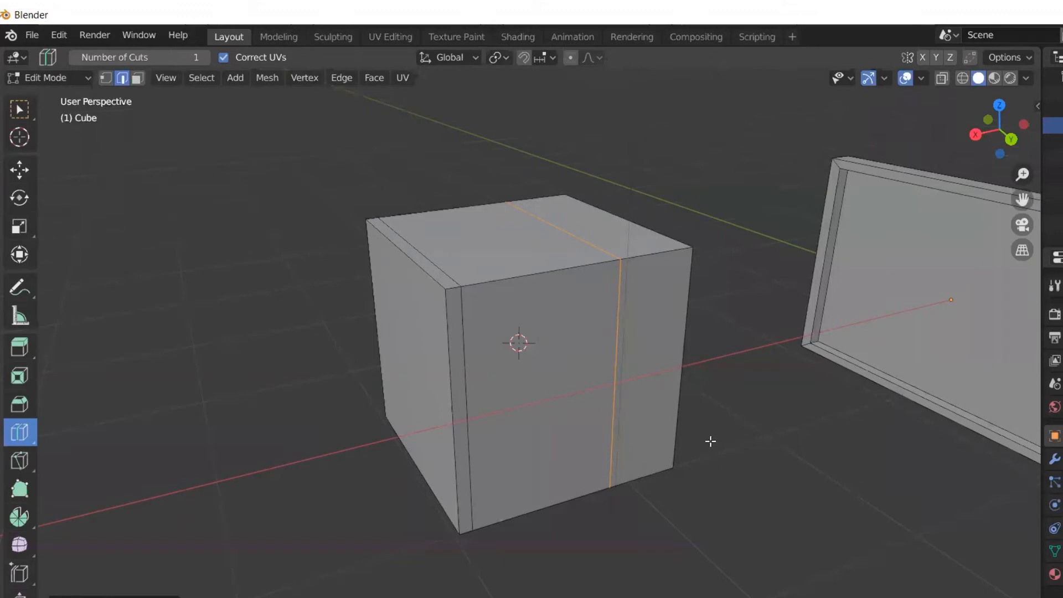
key("x")
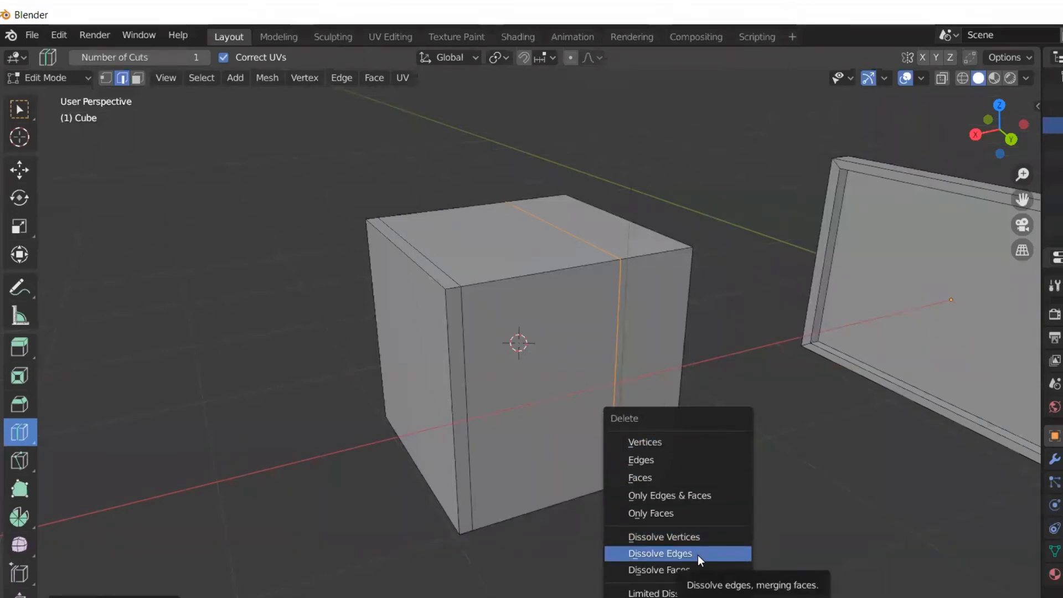
left_click(698, 555)
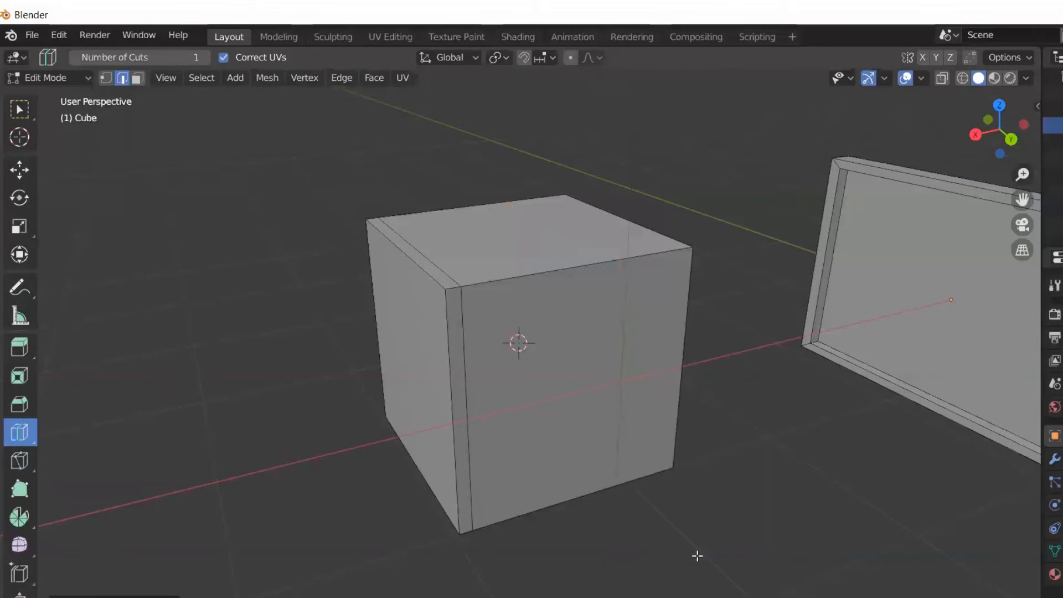
- Return to the box selection tool, select the remaining loop's vertical edge on the +Y face and dissolve it
mouse_move(582, 495)
middle_mouse_down()
mouse_move(515, 291)
mouse_move(592, 491)
middle_mouse_up()
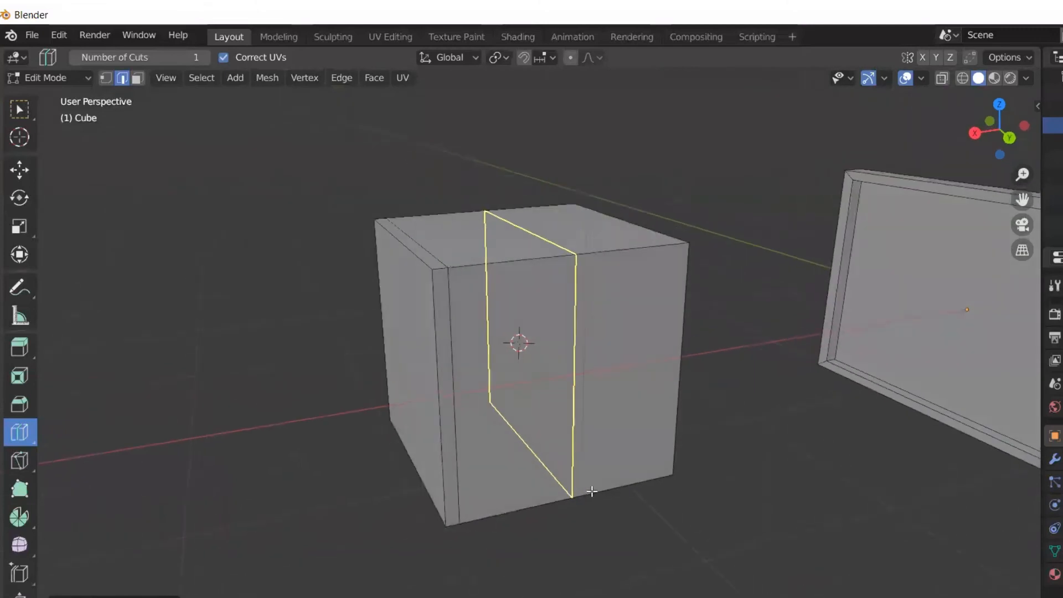
left_click(18, 113)
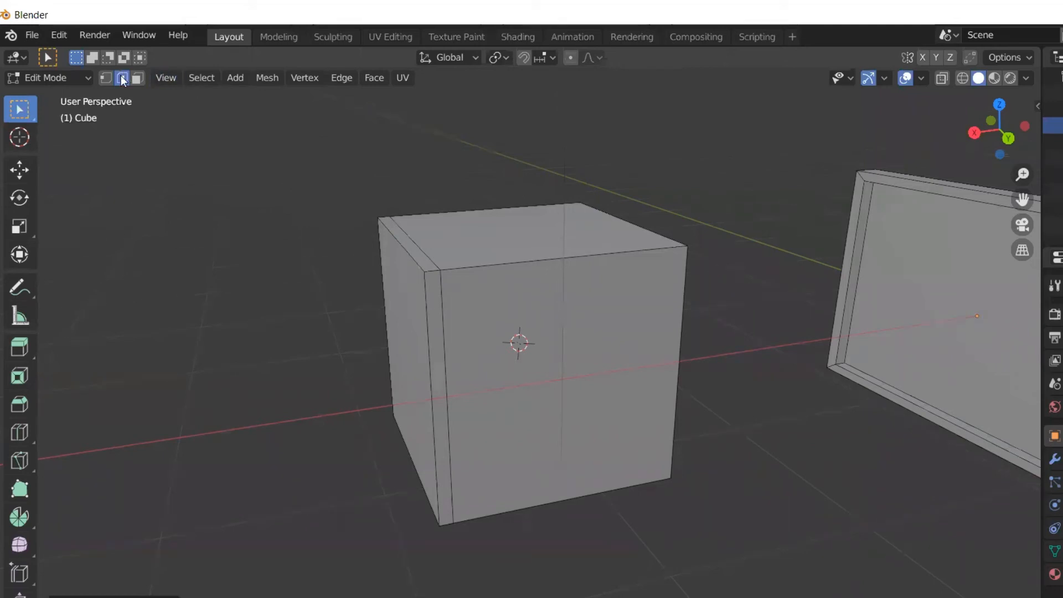
left_click(441, 288)
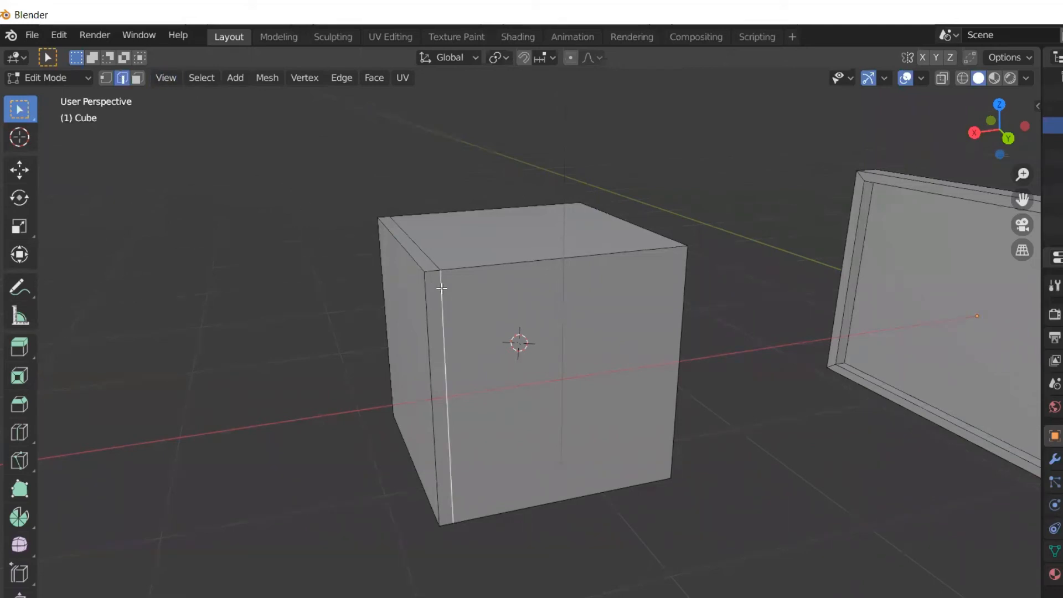
scroll(401, 444, "up", 1)
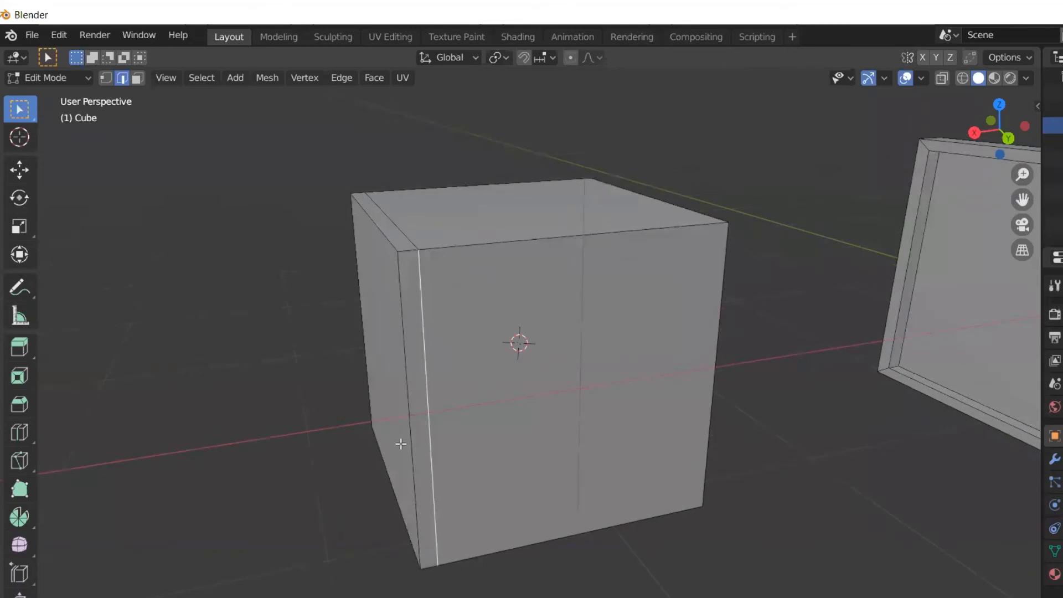
key("x")
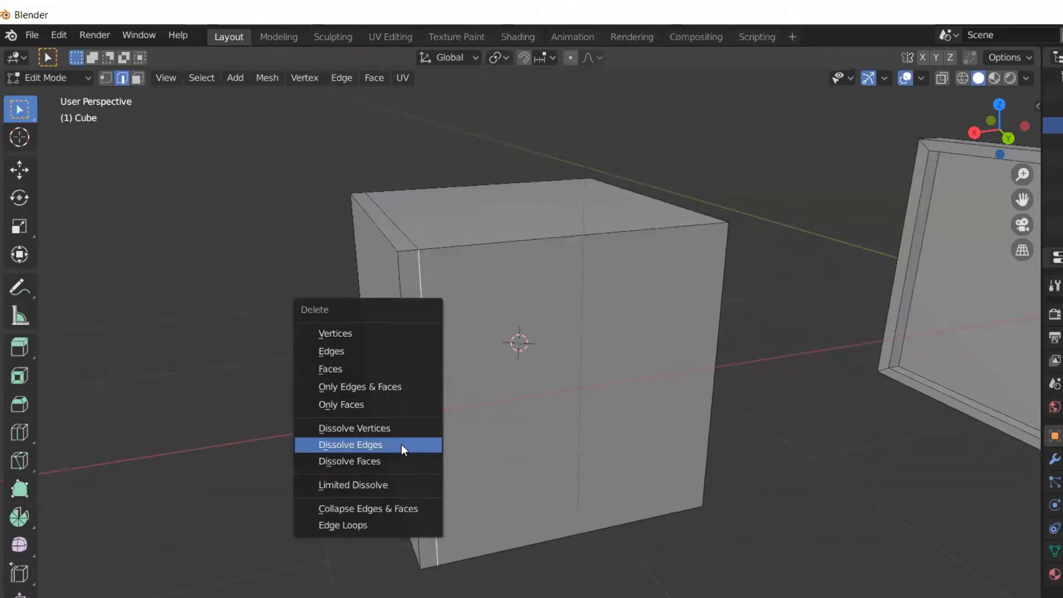
left_click(401, 444)
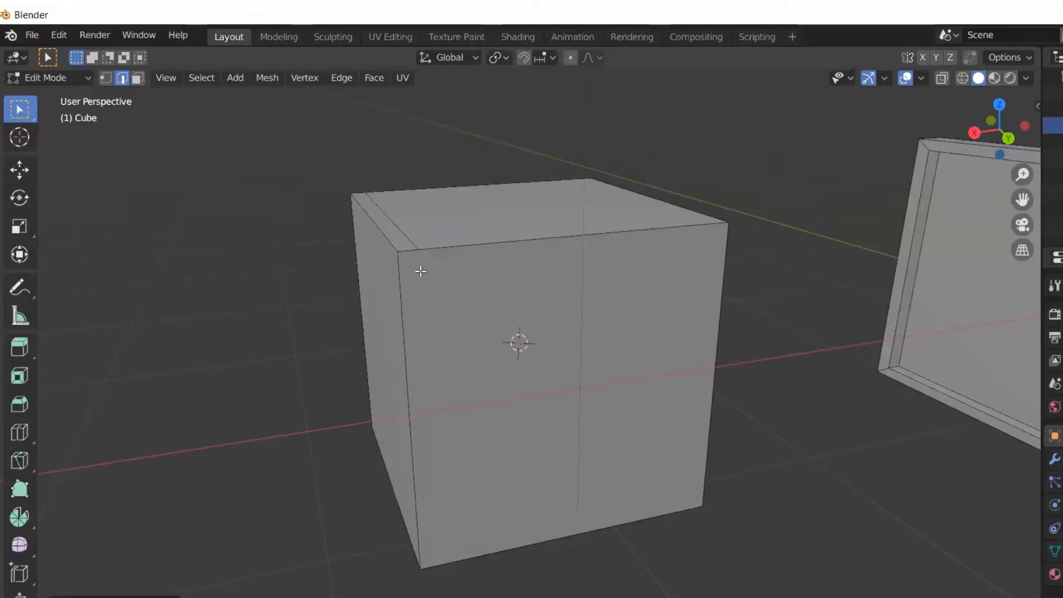
- Select the loop's leftover edges on the top and -Y faces and remove them with Dissolve Edges
left_click(406, 239)
middle_click_drag(541, 304, 663, 299)
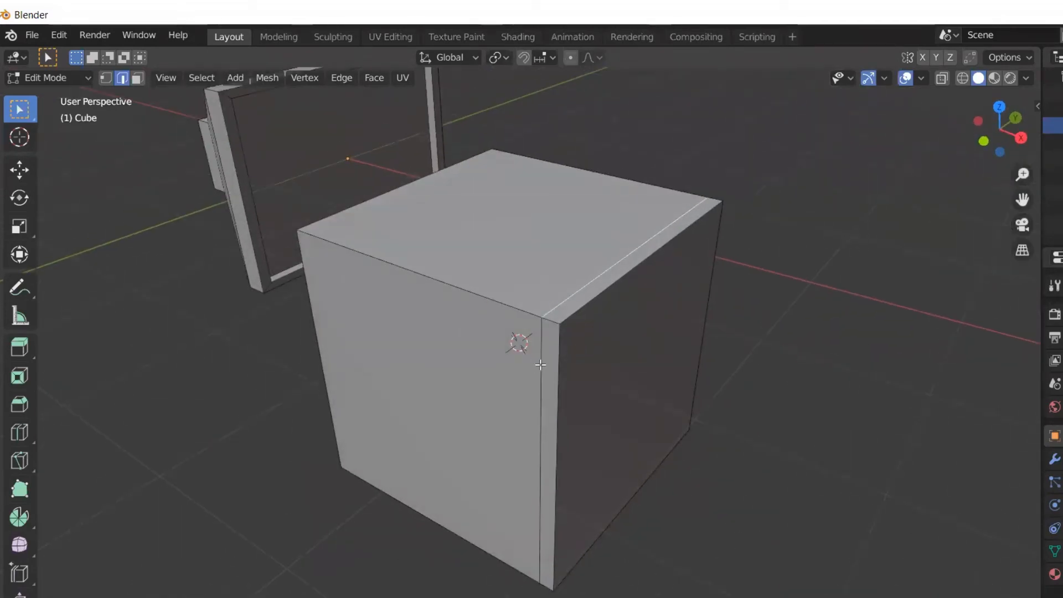
left_click(541, 365)
middle_click_drag(544, 409, 377, 337)
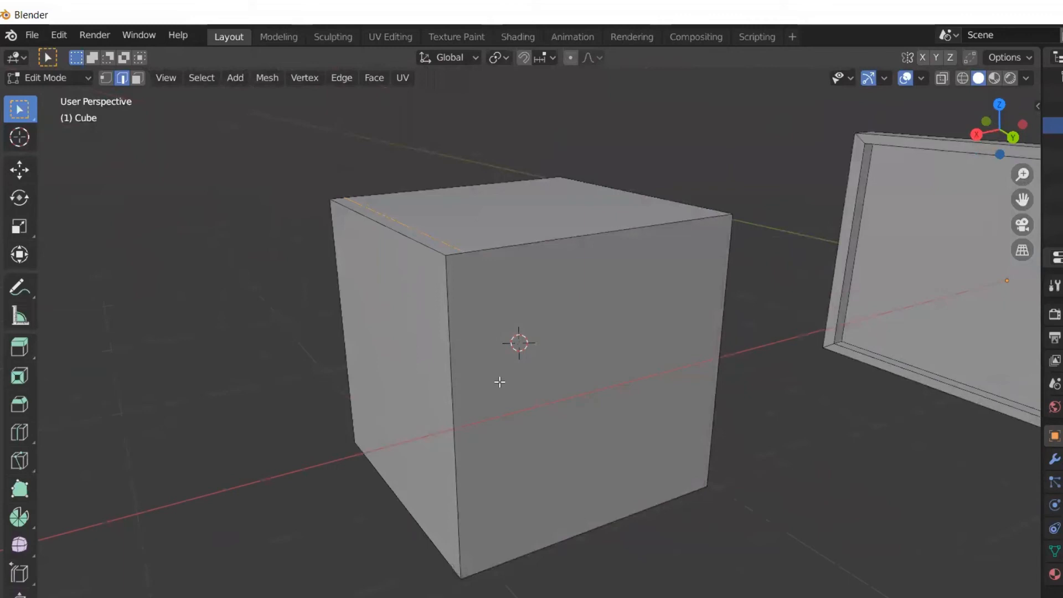
key("x")
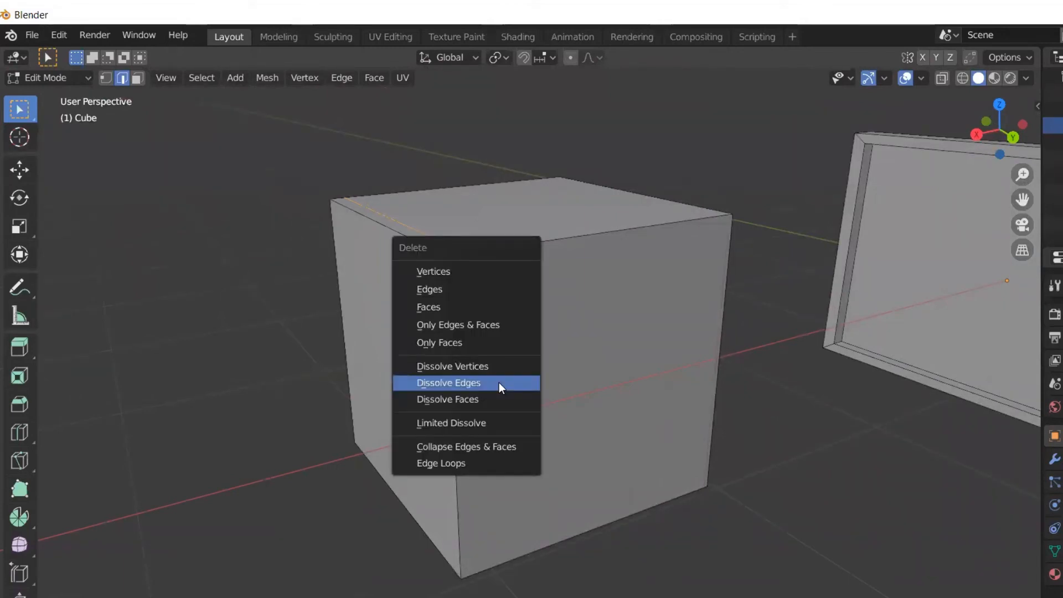
left_click(499, 382)
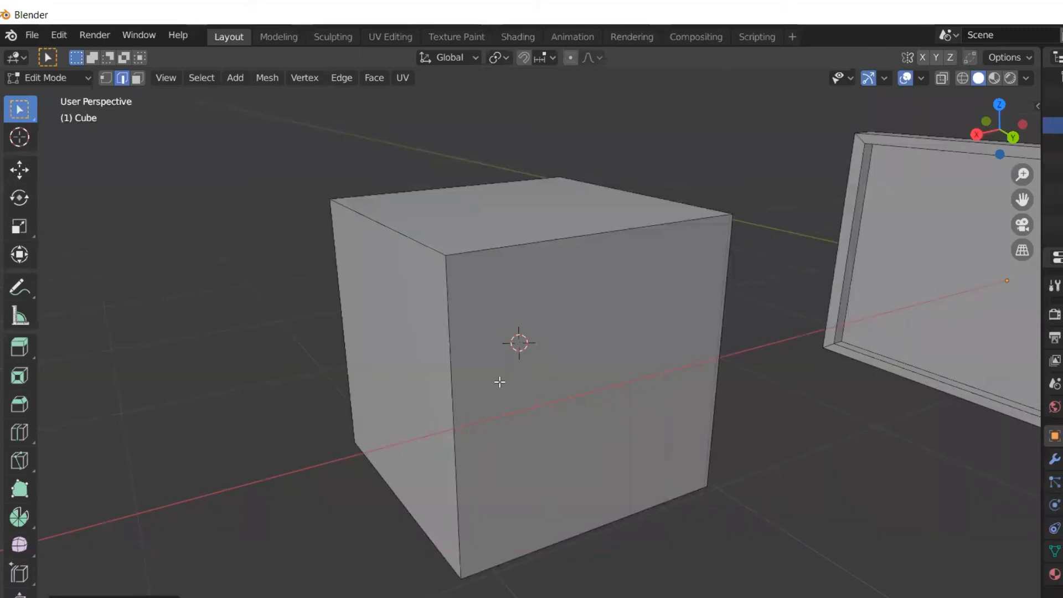
- Select single edges in turn: the +Y face's top edge, the vertical +X/+Y corner edge, and the top edge again
left_click(534, 241)
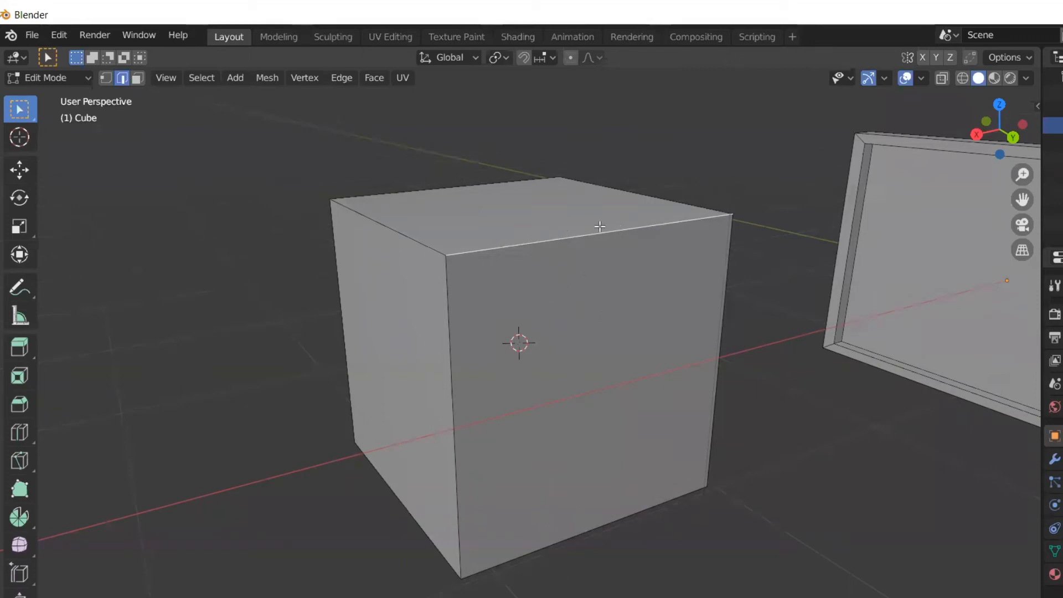
left_click(451, 361)
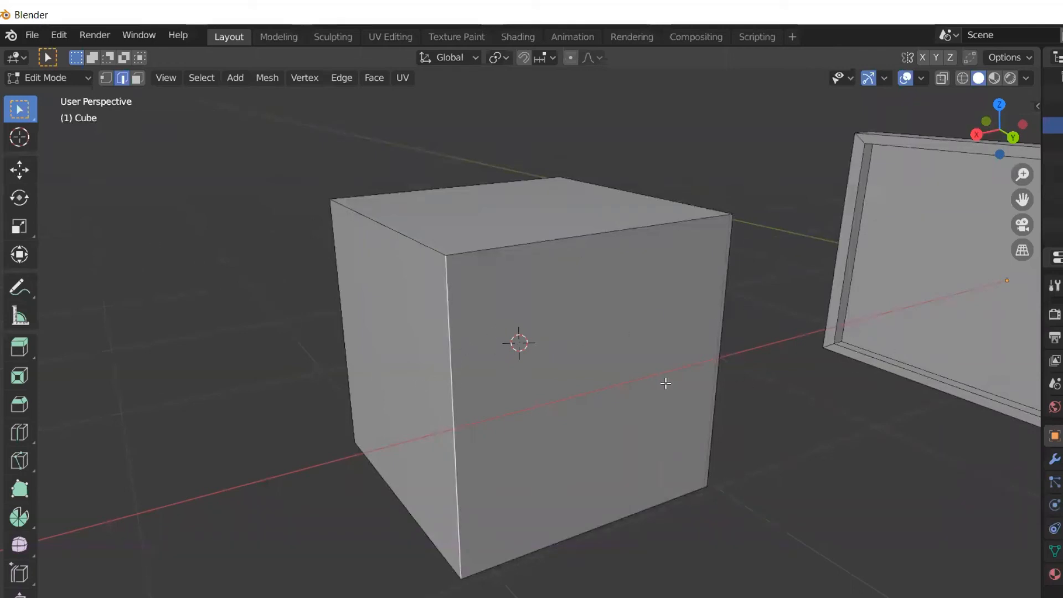
left_click(578, 234)
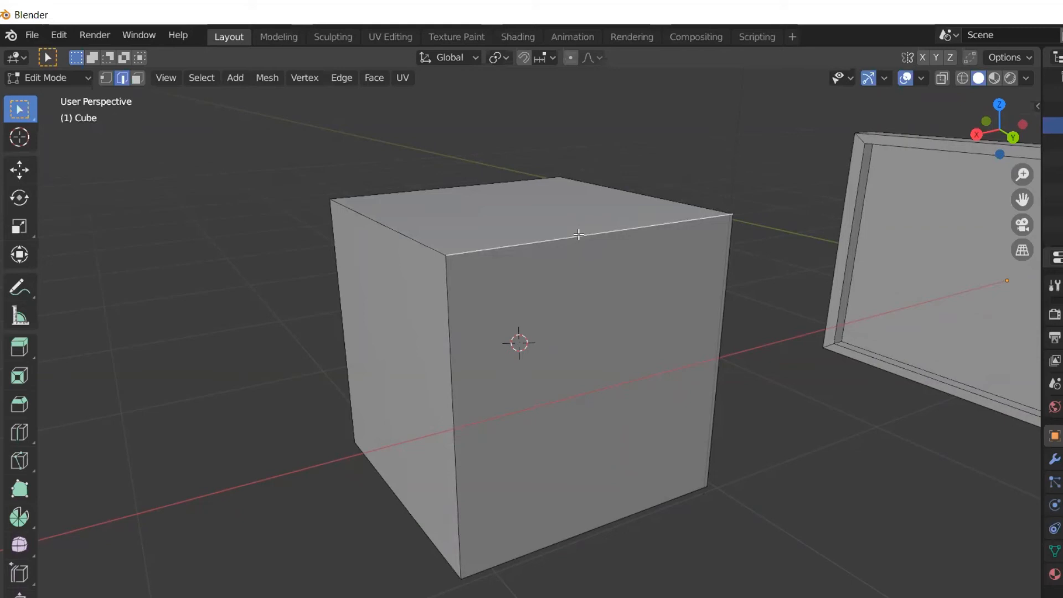
- Preview a vertical loop cut across the +Y face, raising the number of cuts and lowering it back to one
key("ctrl+r")
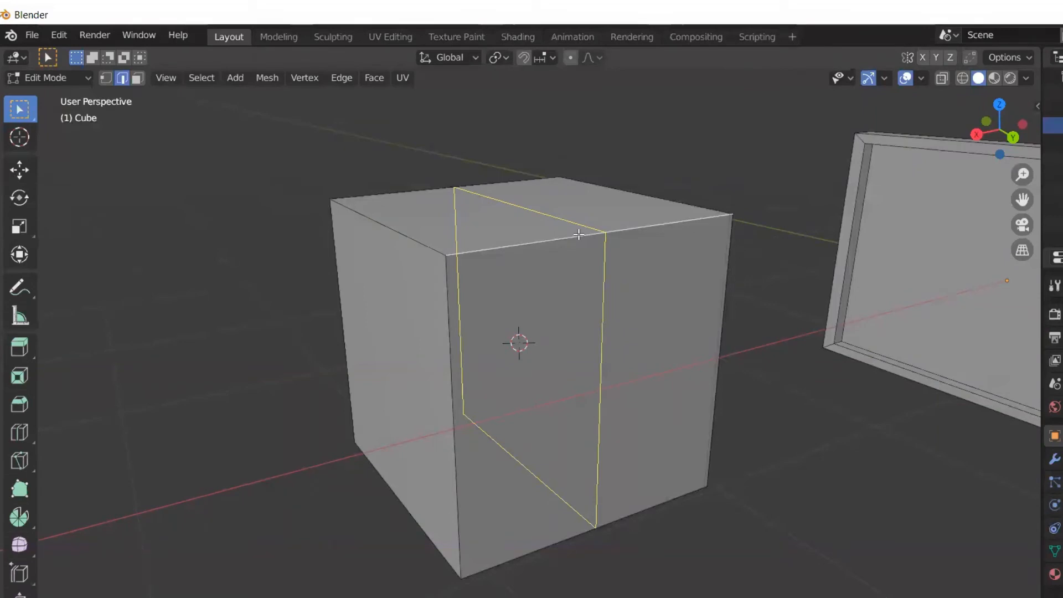
scroll(578, 235, "up", 1)
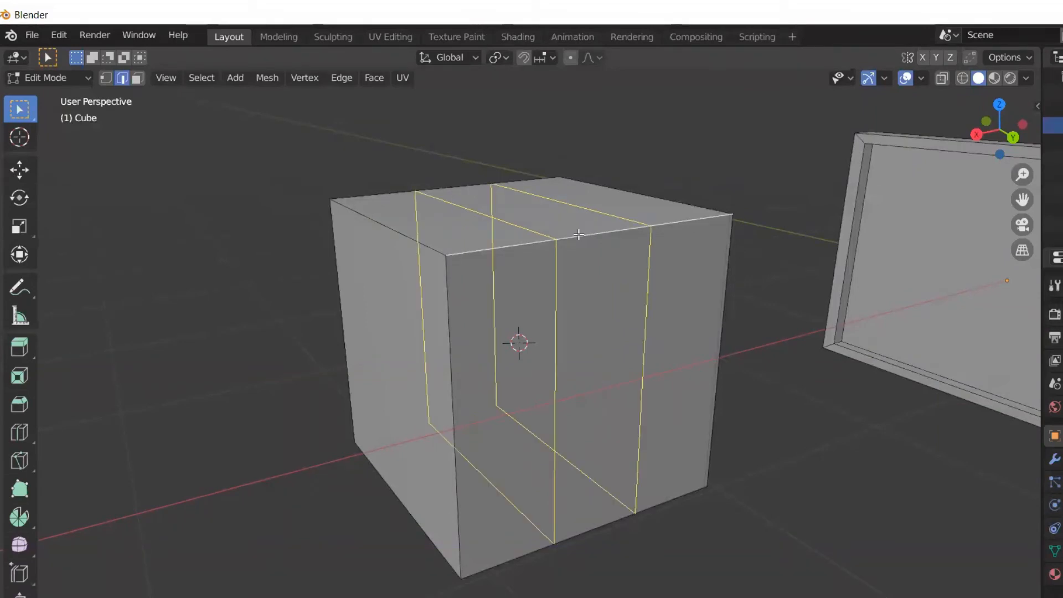
scroll(578, 235, "up", 1)
scroll(579, 234, "up", 1)
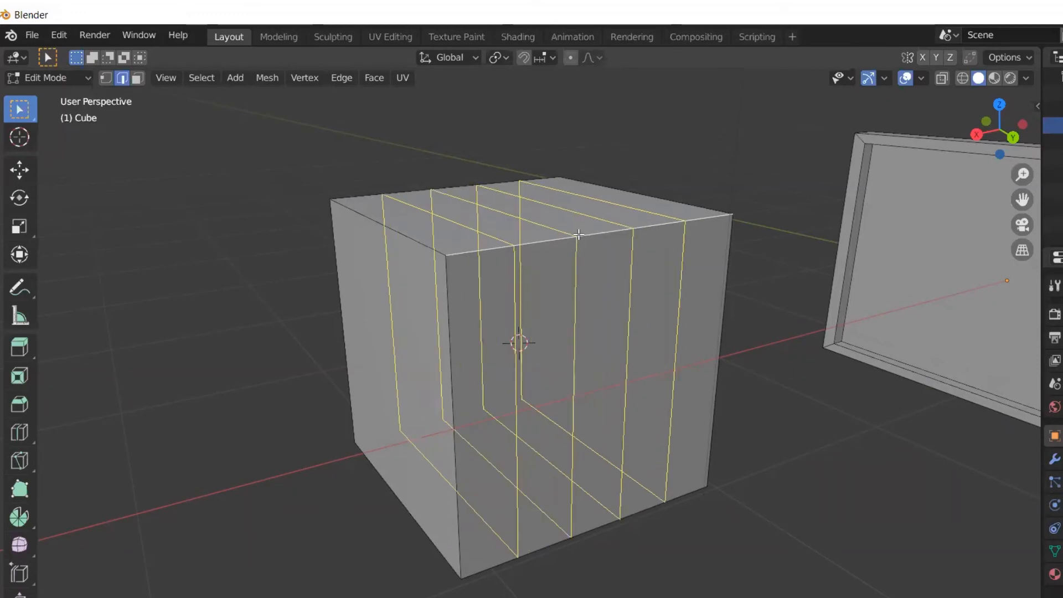
scroll(578, 235, "up", 2)
scroll(578, 234, "up", 12)
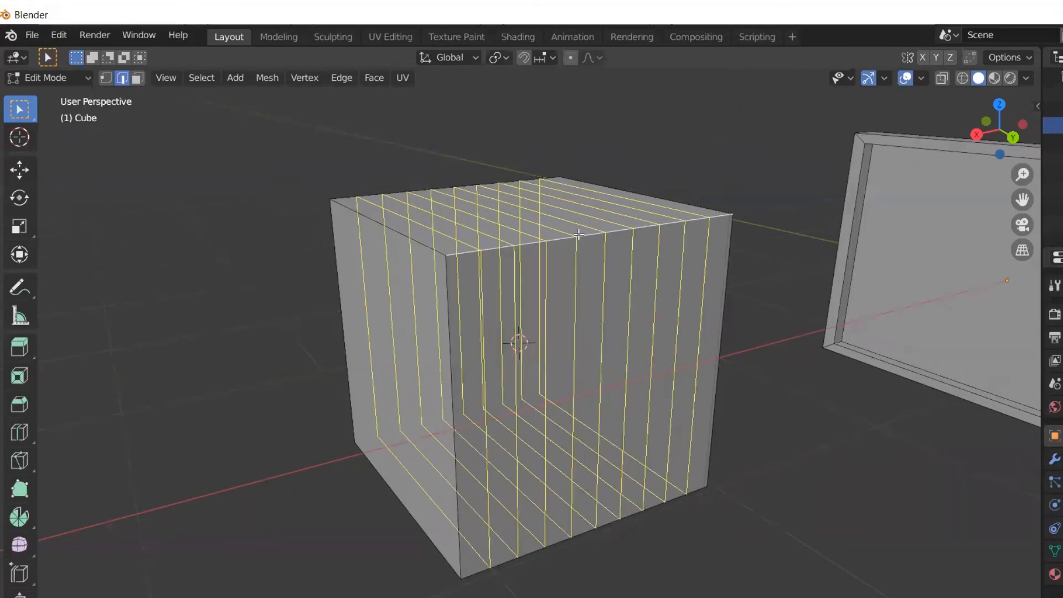
scroll(578, 235, "down", 9)
scroll(578, 235, "down", 9)
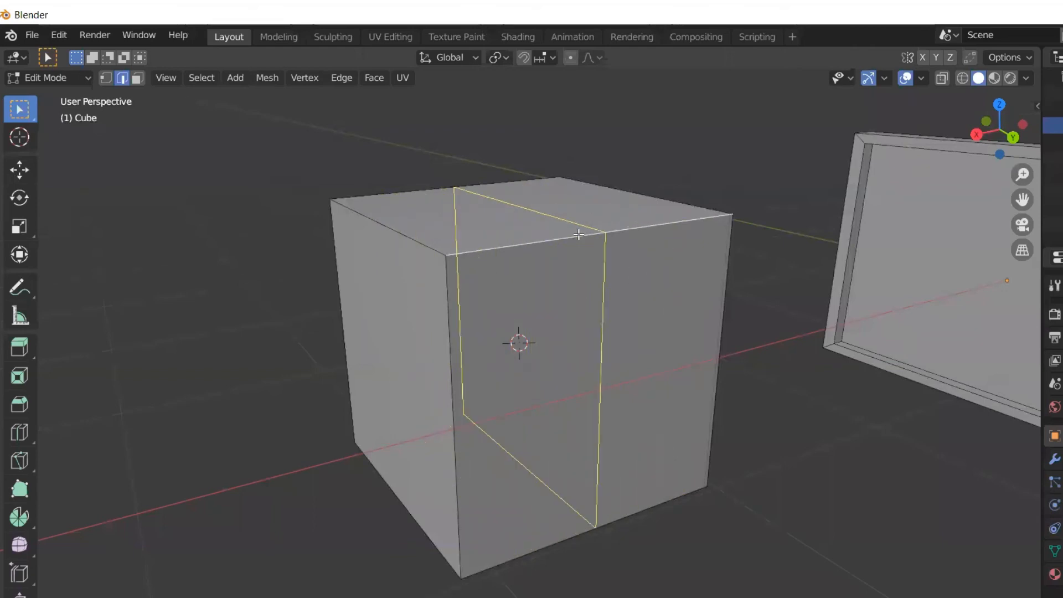
- Place a loop cut with two vertical loops across the +Y face, then undo it
scroll(578, 235, "up", 1)
left_click(579, 235)
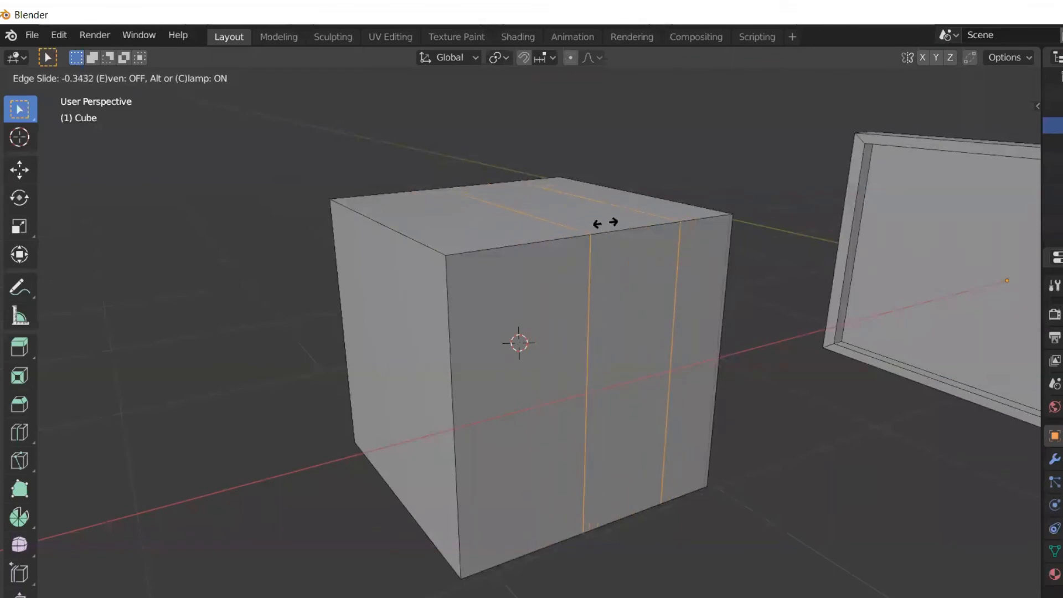
left_click(568, 311)
key("ctrl+z")
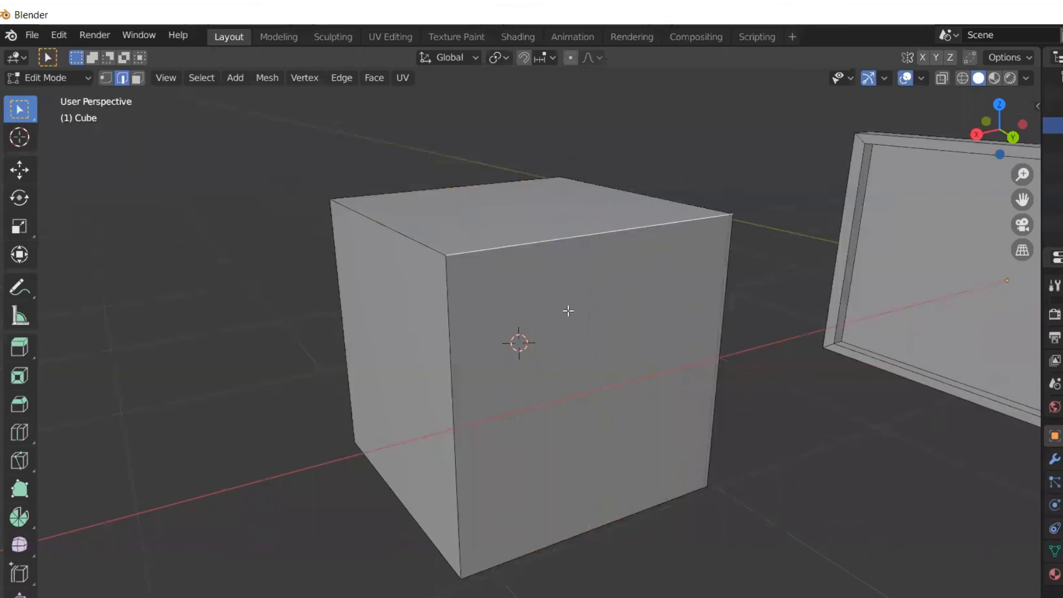
- Add a single vertical loop cut near the middle of the cube's +Y face
key("ctrl+r")
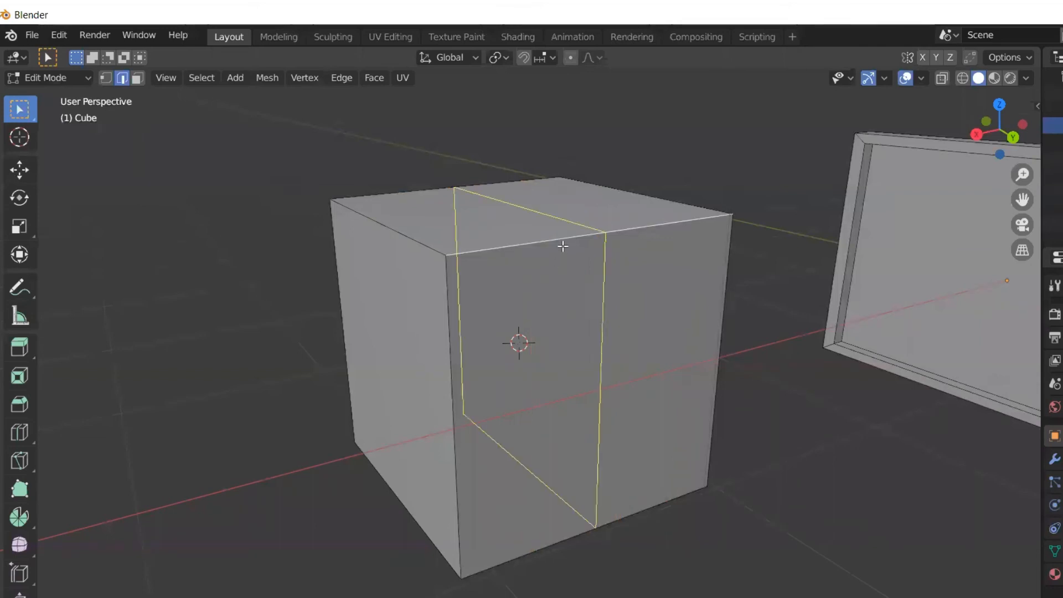
left_click(585, 246)
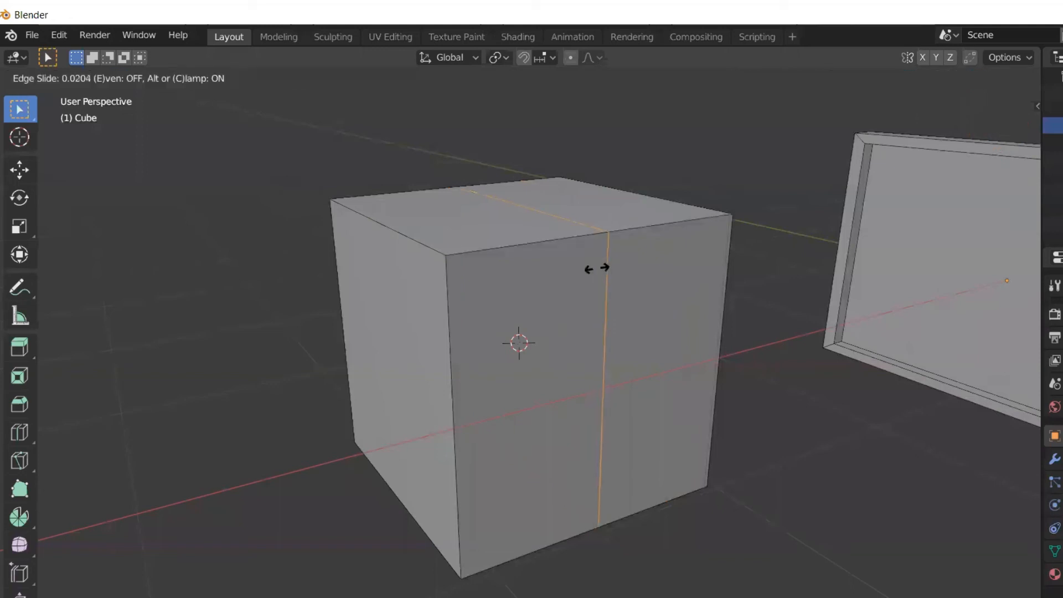
left_click(594, 330)
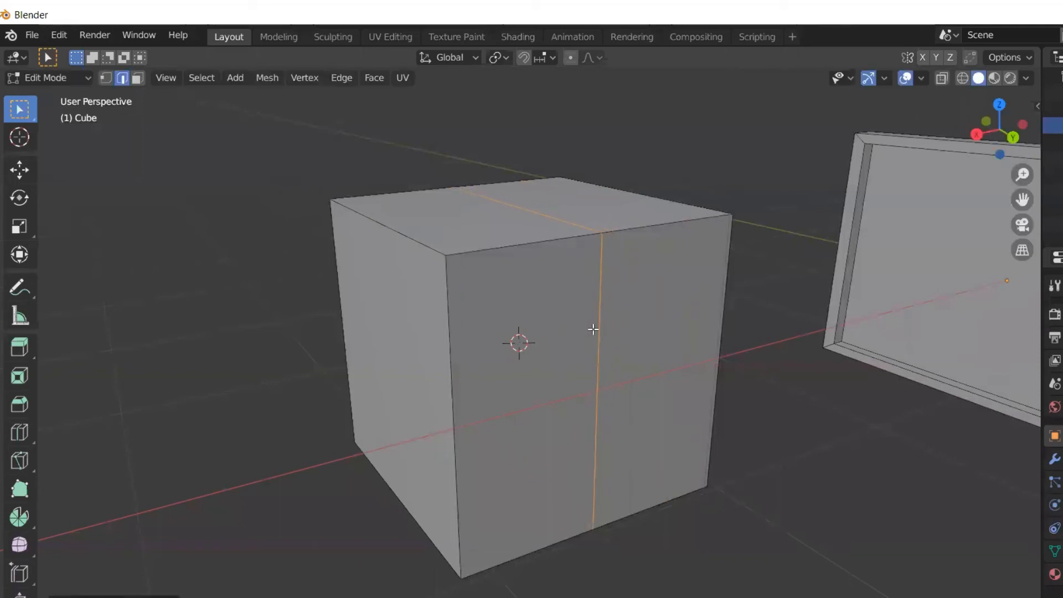
- With the one-cut Loop Cut tool, add a horizontal loop around the cube's middle and a vertical loop through the middle of its -X face
left_click(12, 435)
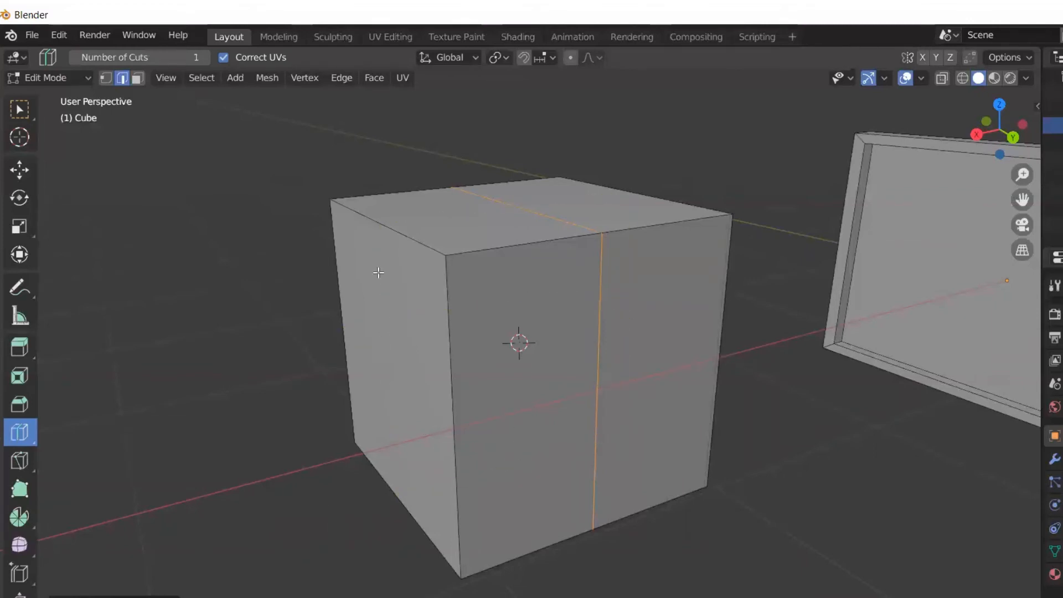
left_click(439, 425)
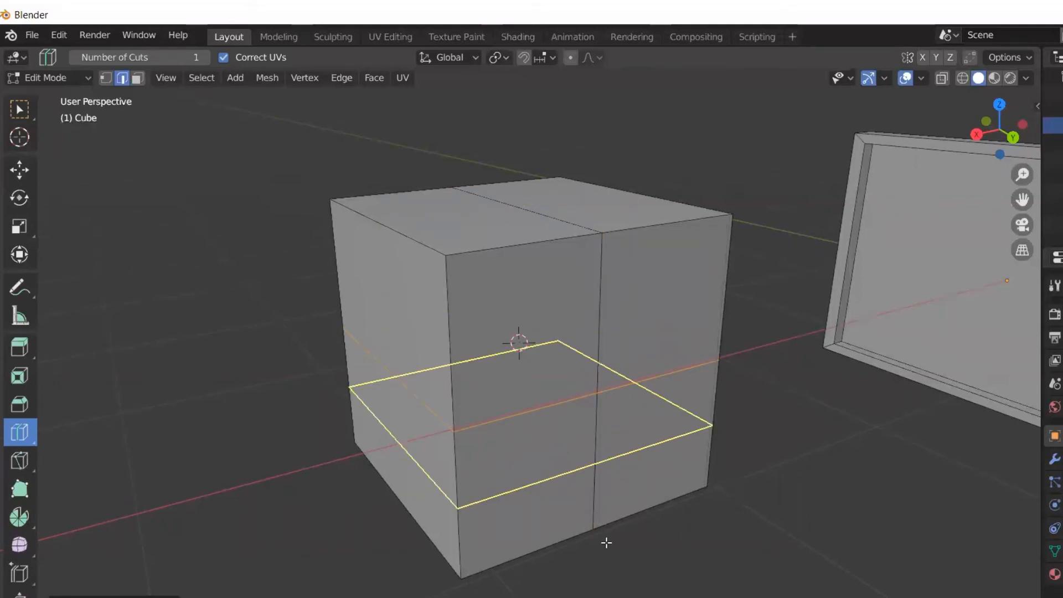
middle_click_drag(606, 542, 519, 549)
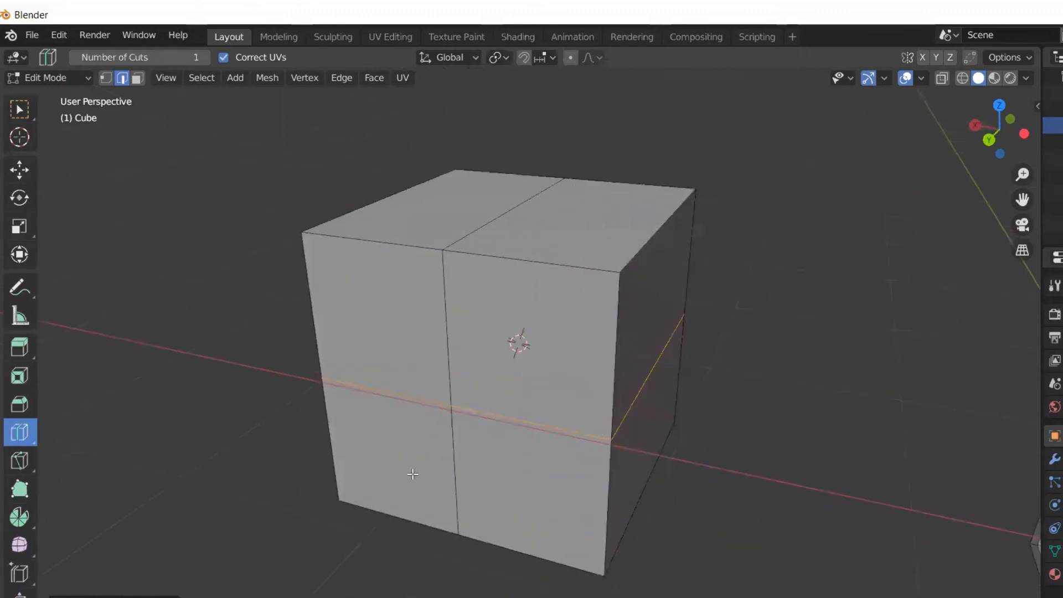
middle_click_drag(764, 470, 703, 470)
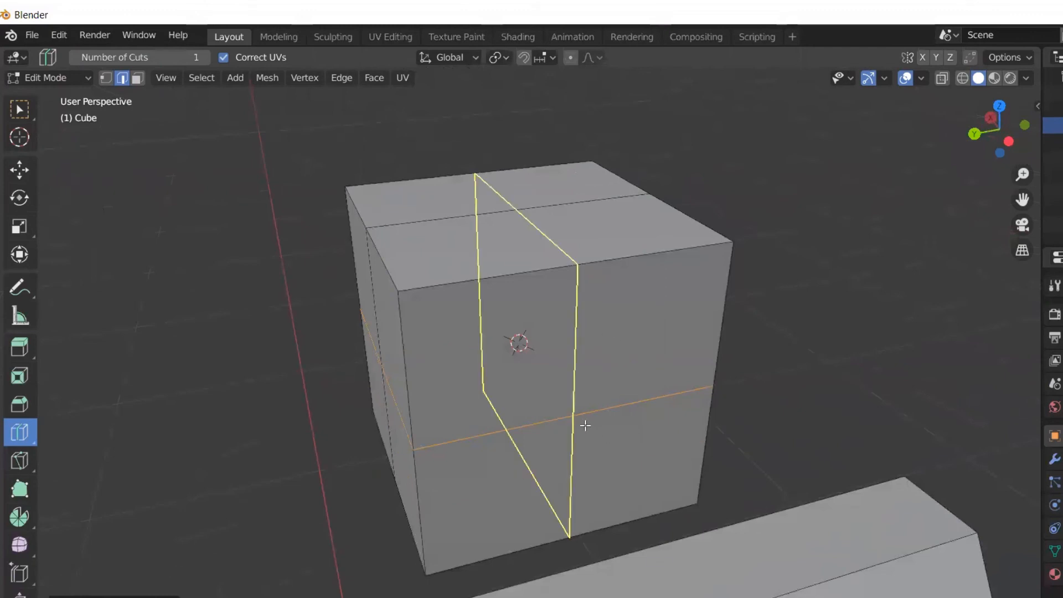
left_click(576, 419)
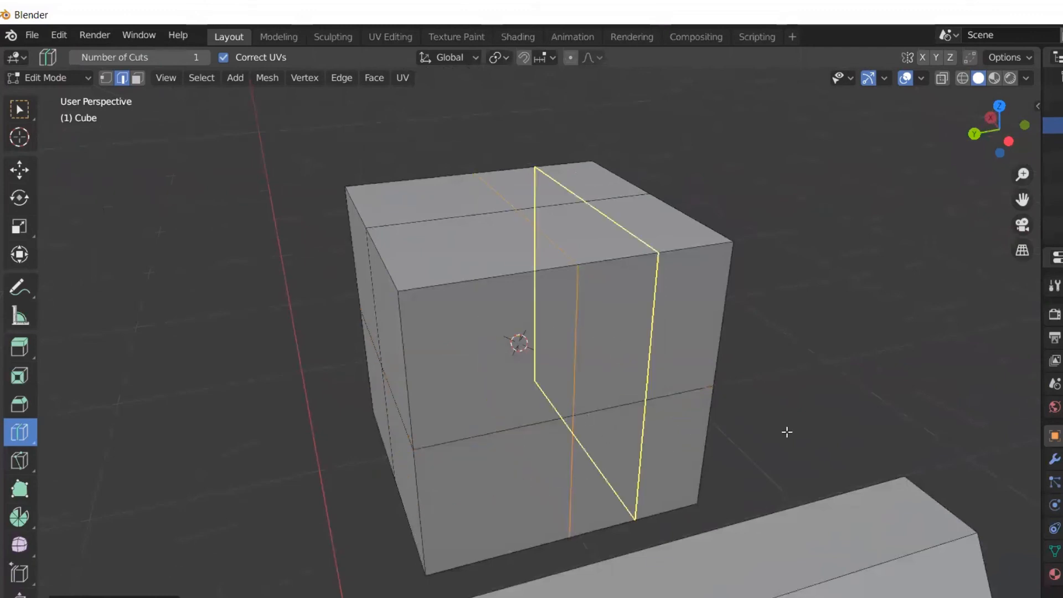
- Vary the number of cuts of the -X face's vertical loop, then undo that loop and the horizontal one
middle_click_drag(718, 434, 591, 425)
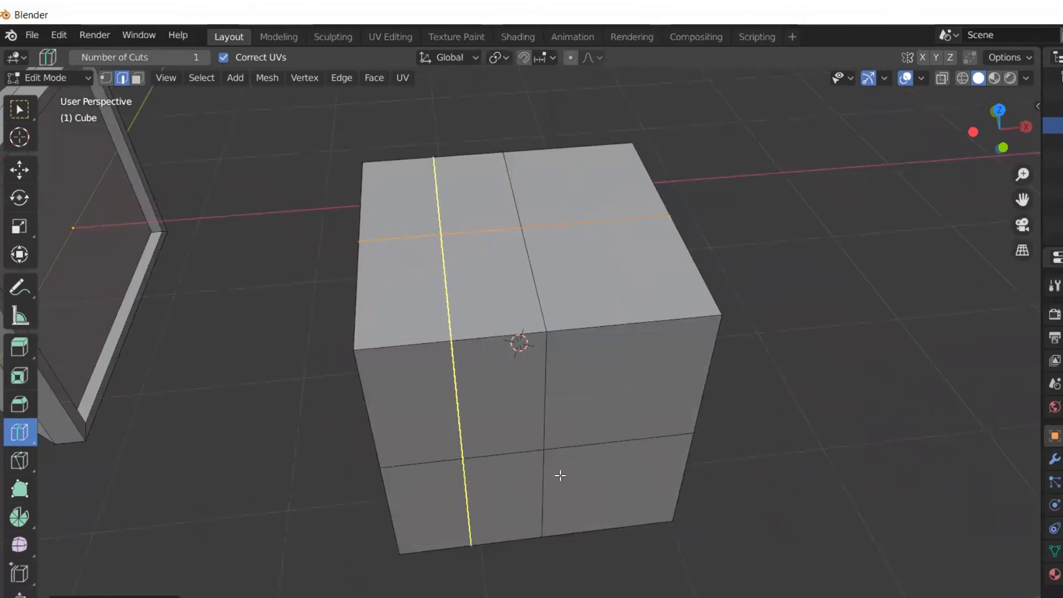
middle_click_drag(560, 475, 876, 457)
left_click(101, 596)
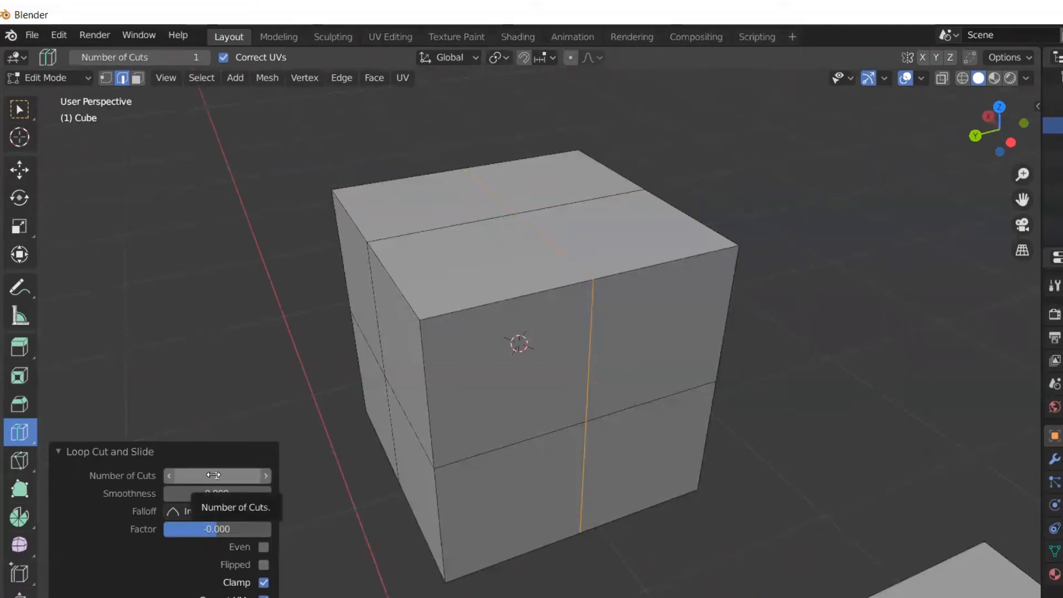
mouse_move(213, 475)
left_mouse_down()
mouse_move(260, 476)
mouse_move(213, 475)
mouse_move(240, 475)
mouse_move(213, 475)
mouse_move(252, 493)
mouse_move(179, 493)
mouse_move(224, 497)
left_mouse_up()
key("ctrl+z")
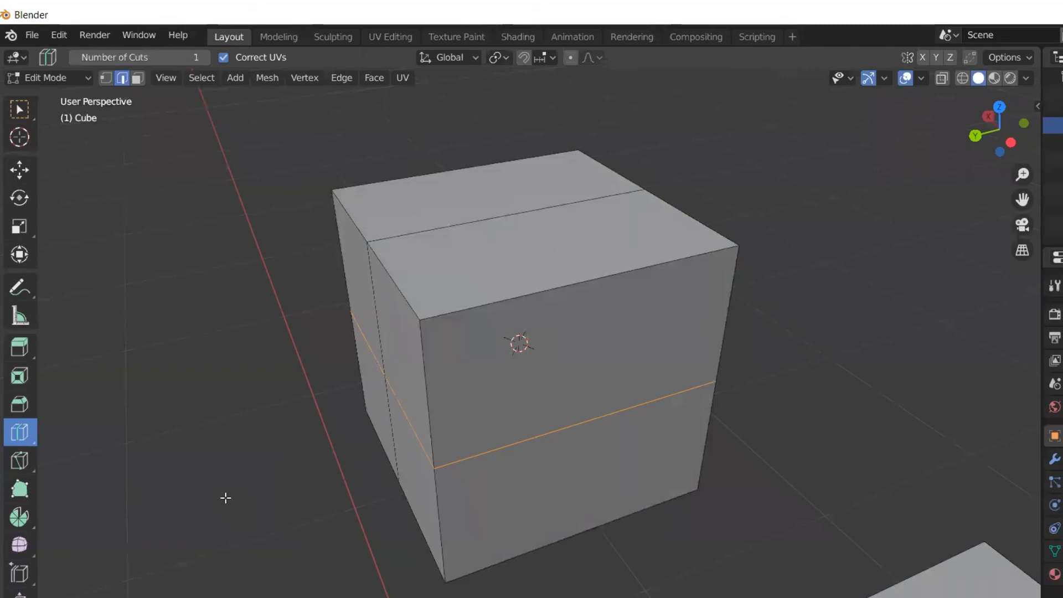
key("ctrl+z")
middle_click_drag(142, 569, 268, 578)
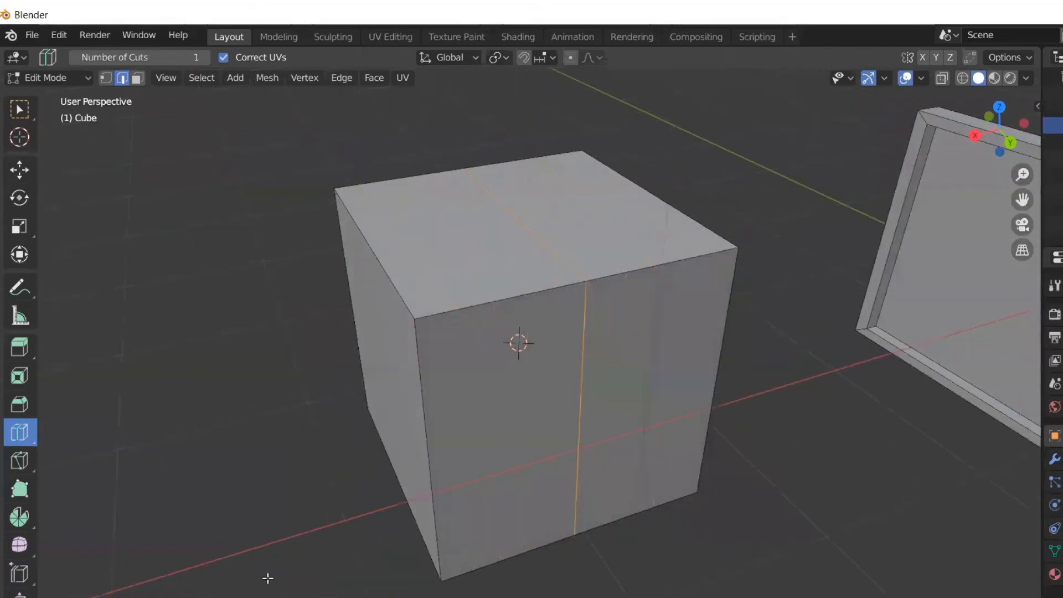
- Add a single vertical loop cut through the middle of the cube's +Y face and set its smoothness to -0.060
left_click(578, 289)
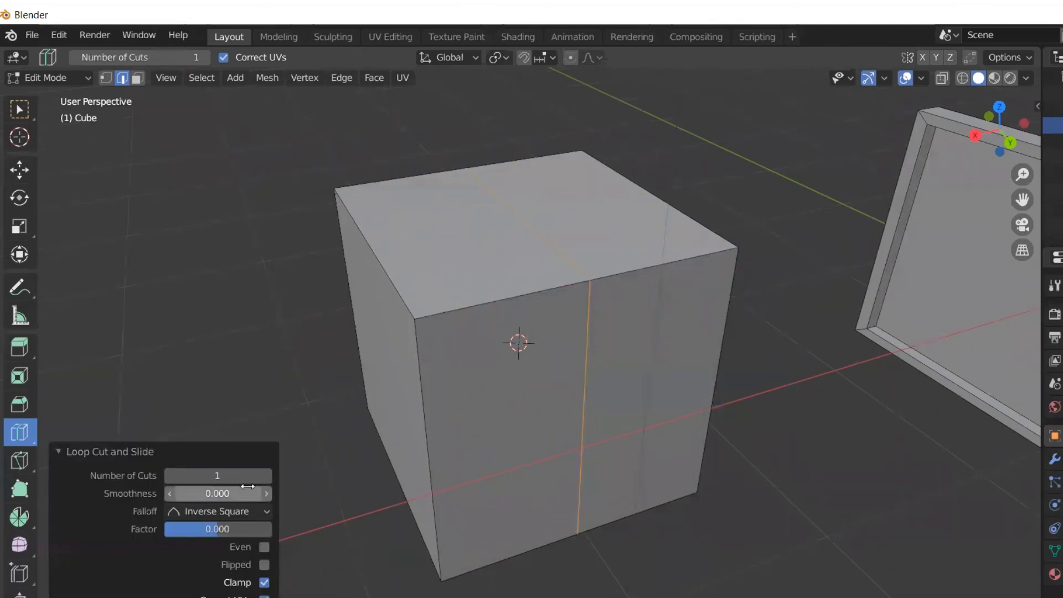
mouse_move(246, 490)
left_mouse_down()
mouse_move(275, 491)
mouse_move(240, 490)
left_mouse_up()
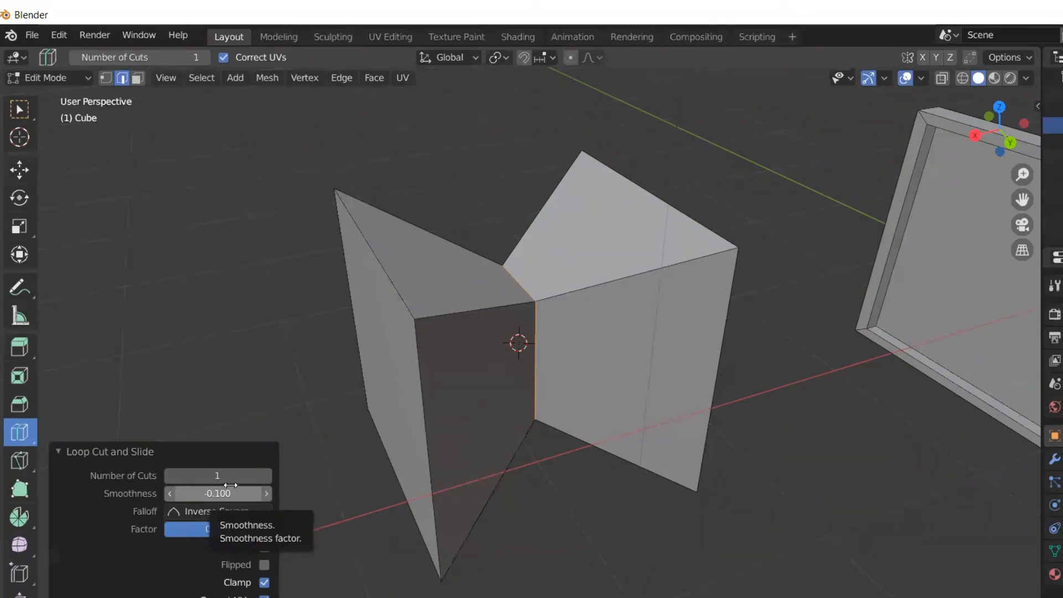
mouse_move(243, 492)
left_mouse_down()
mouse_move(288, 492)
mouse_move(233, 493)
left_mouse_up()
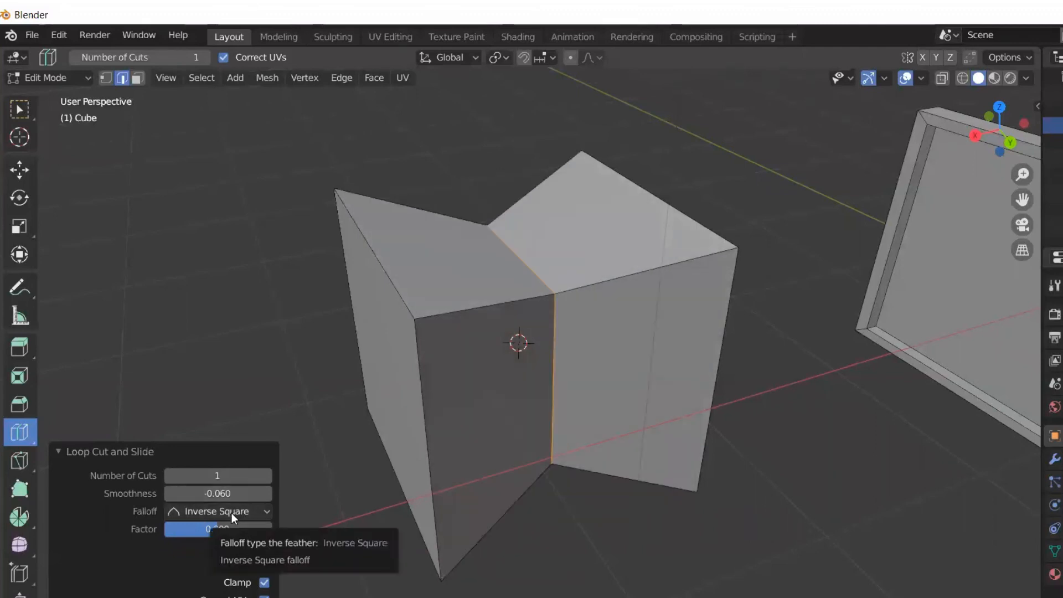
- Try the Smooth falloff on the loop cut, switch it to Sphere, and set 6 cuts with smoothness -0.120
left_click(232, 513)
left_click(231, 527)
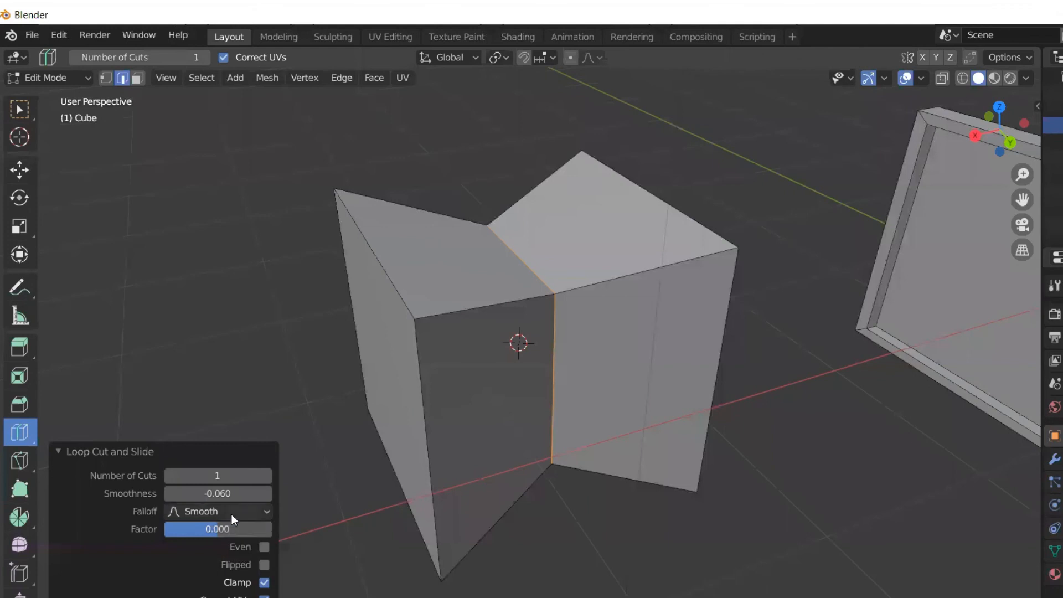
left_click(231, 513)
left_click(223, 550)
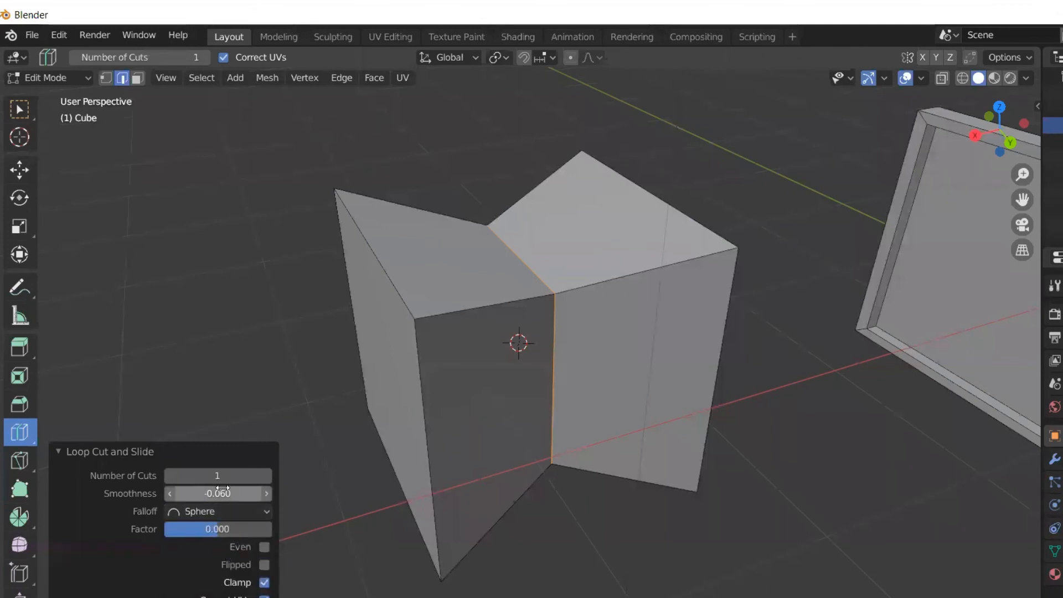
left_click_drag(217, 475, 244, 476)
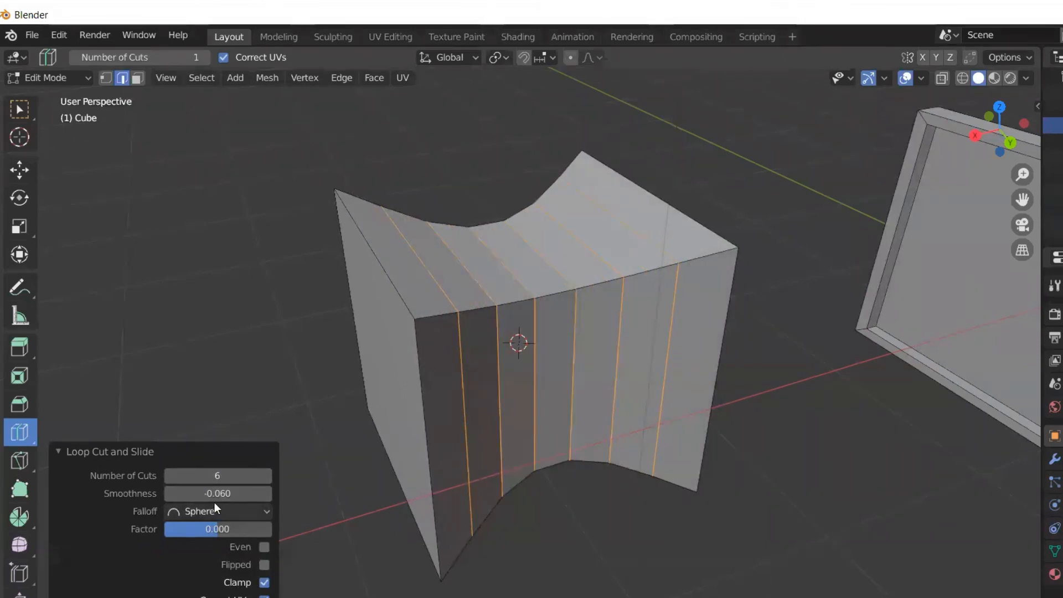
mouse_move(214, 493)
left_mouse_down()
mouse_move(194, 493)
mouse_move(238, 493)
mouse_move(204, 494)
left_mouse_up()
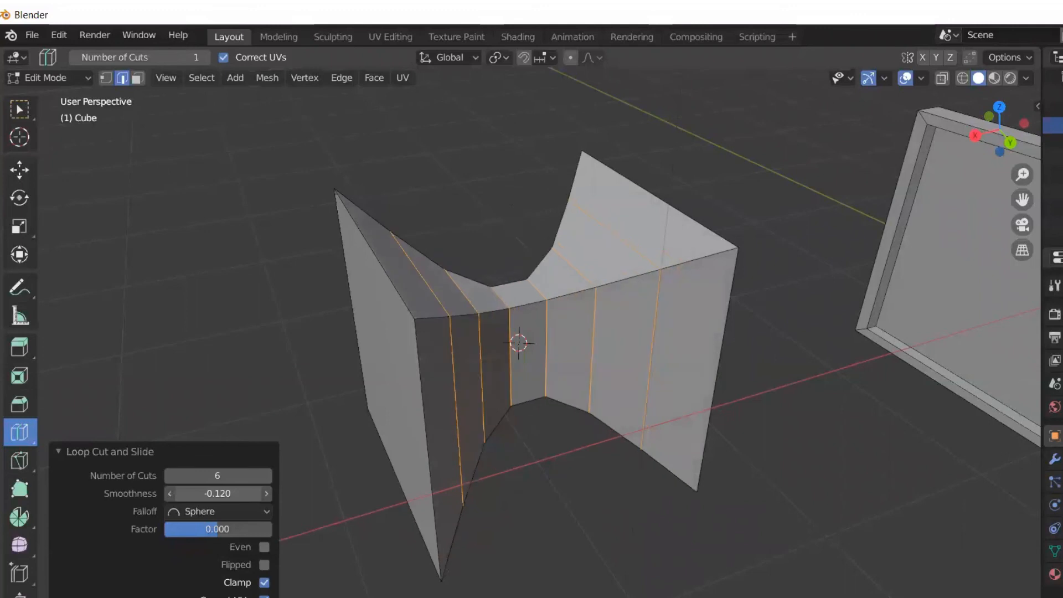
- Compare the Sphere, Root, Inverse Square and Sharp falloffs on the six cuts, ending on Inverse Square
left_click(224, 510)
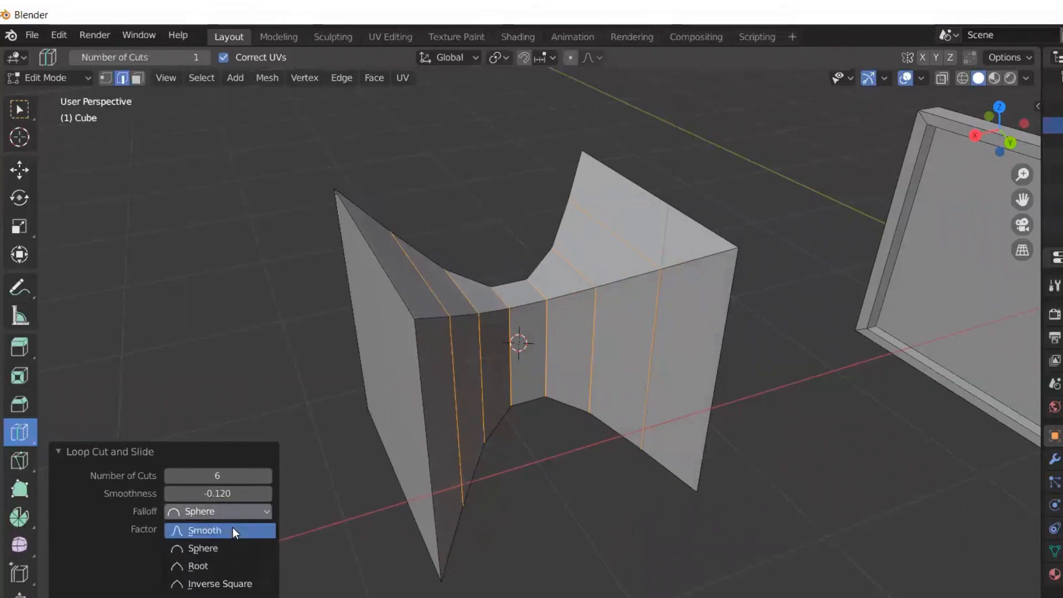
left_click(219, 544)
left_click(225, 512)
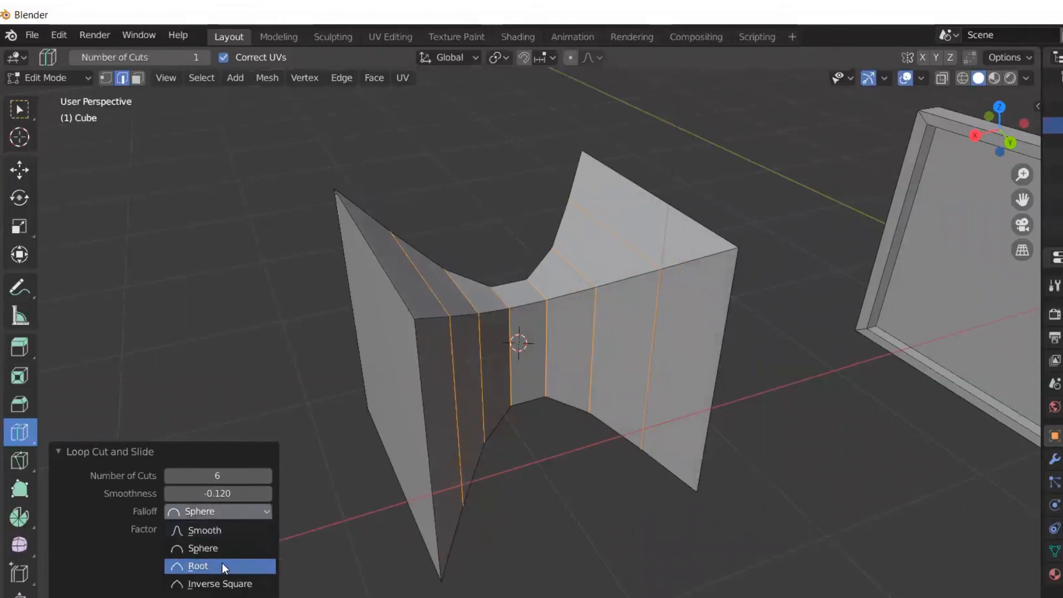
left_click(223, 564)
left_click(231, 512)
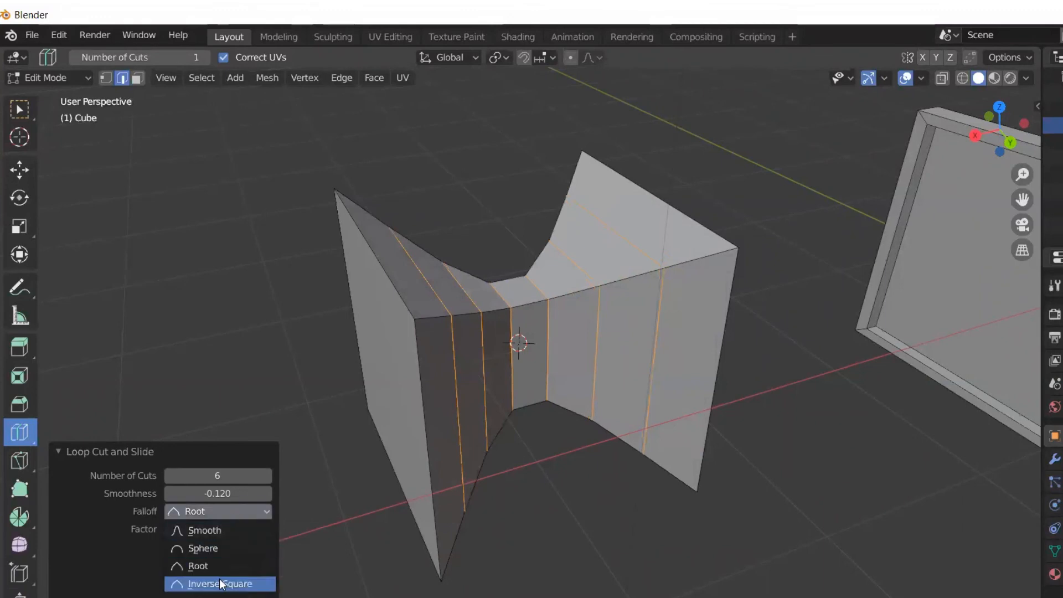
left_click(219, 579)
left_click(219, 513)
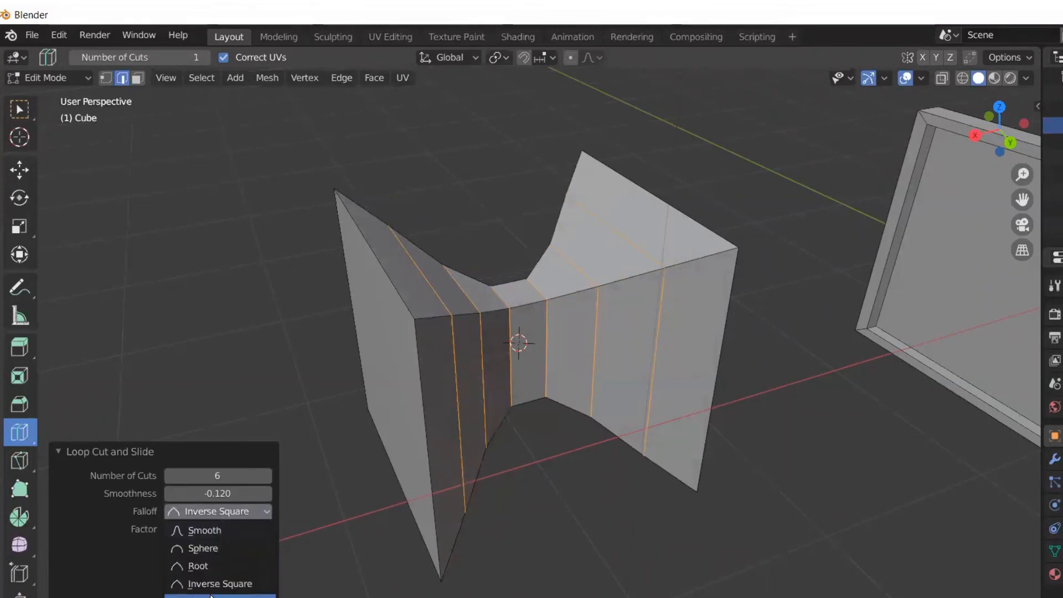
left_click(213, 594)
left_click(233, 511)
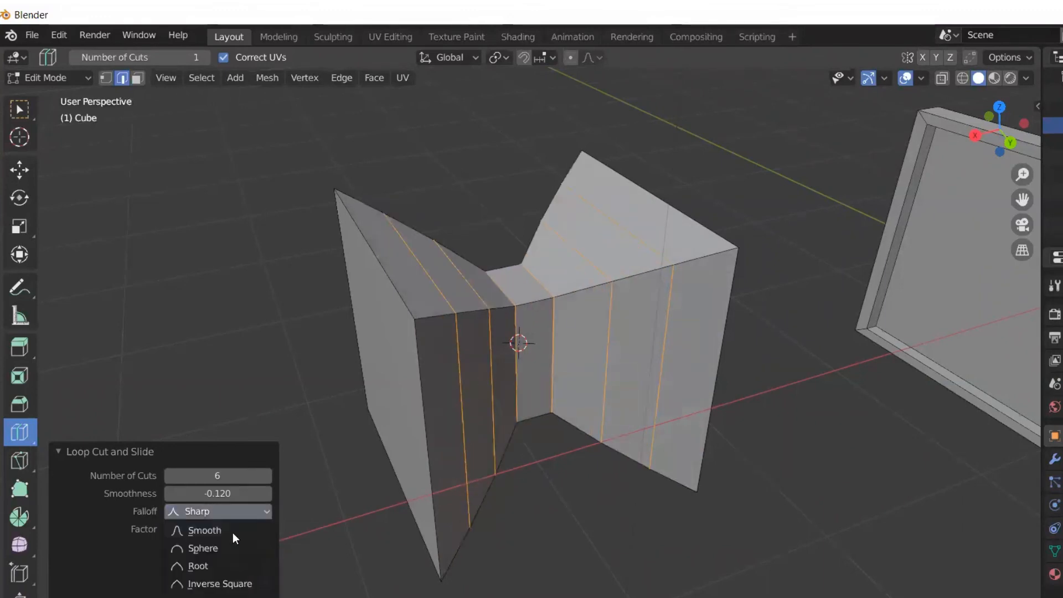
left_click(224, 587)
- Undo the curved six-loop cut and add one straight vertical loop through the middle of the +Y face, with smoothness 0
mouse_move(691, 358)
middle_mouse_down()
mouse_move(681, 332)
mouse_move(560, 368)
mouse_move(667, 378)
mouse_move(675, 358)
middle_mouse_up()
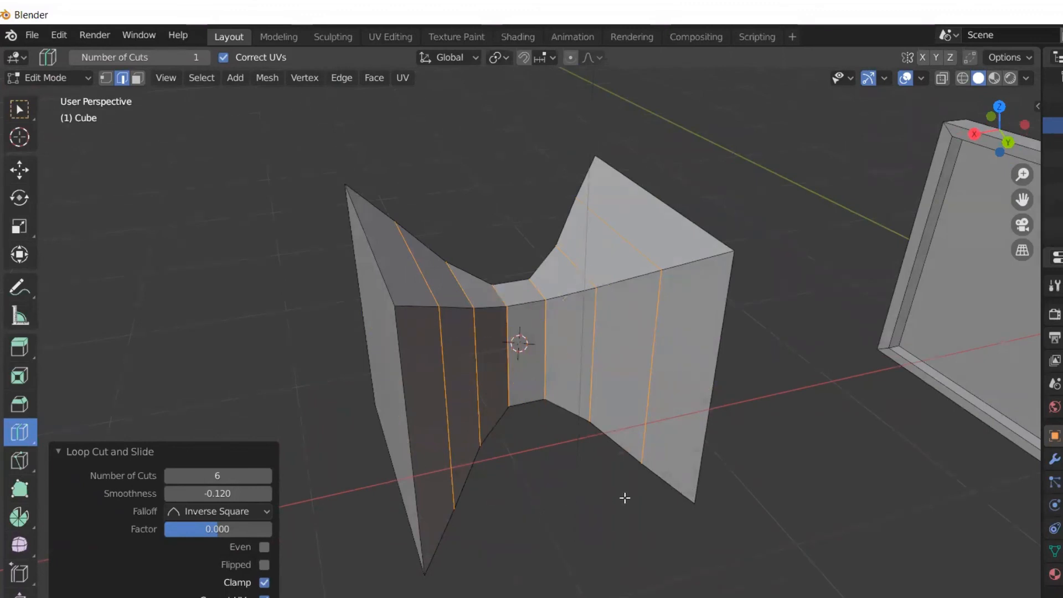
key("ctrl+z")
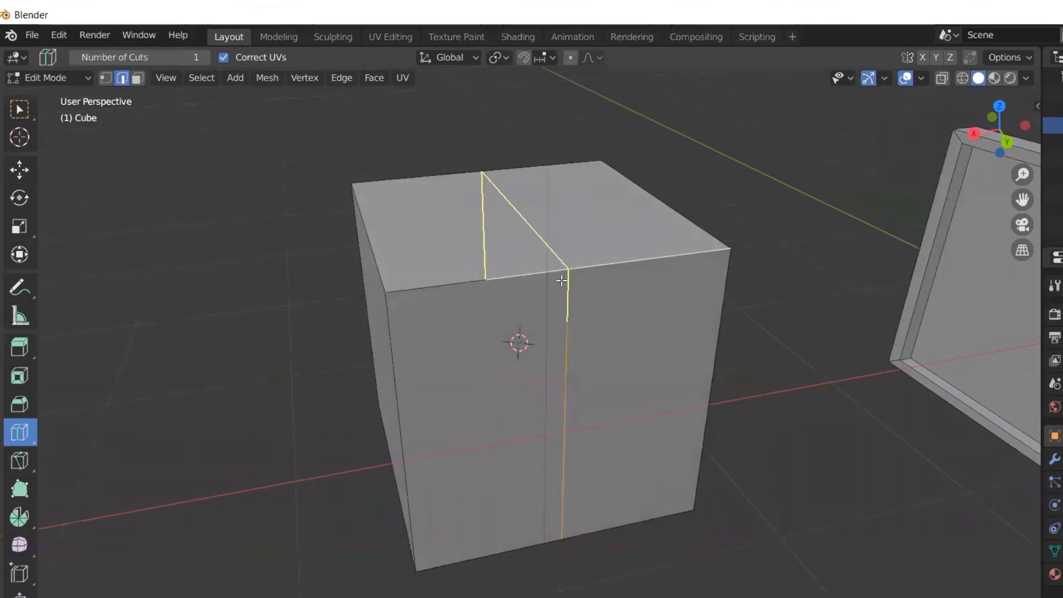
left_click(561, 281)
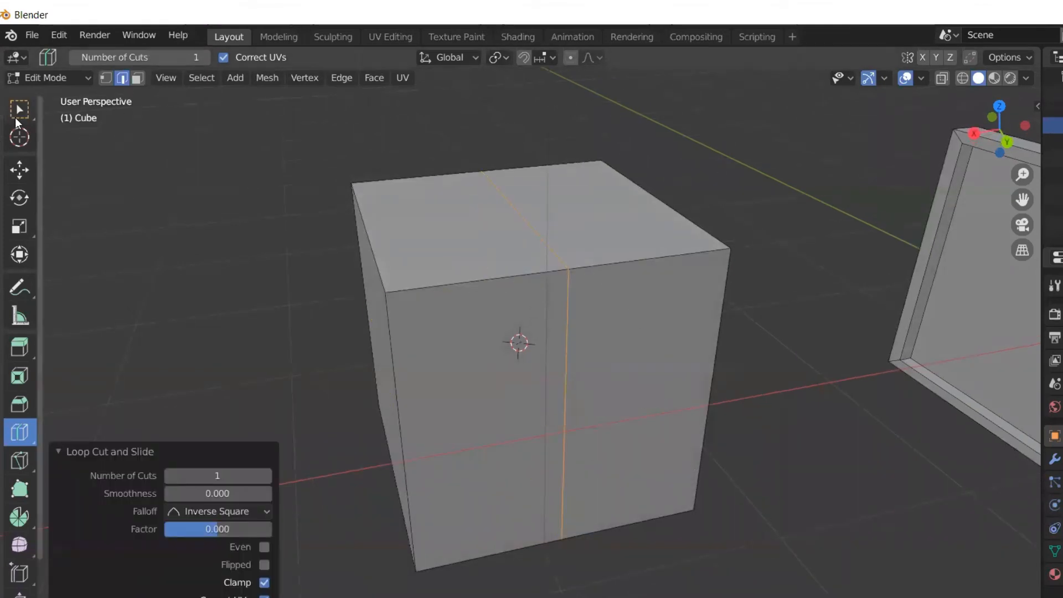
key("w")
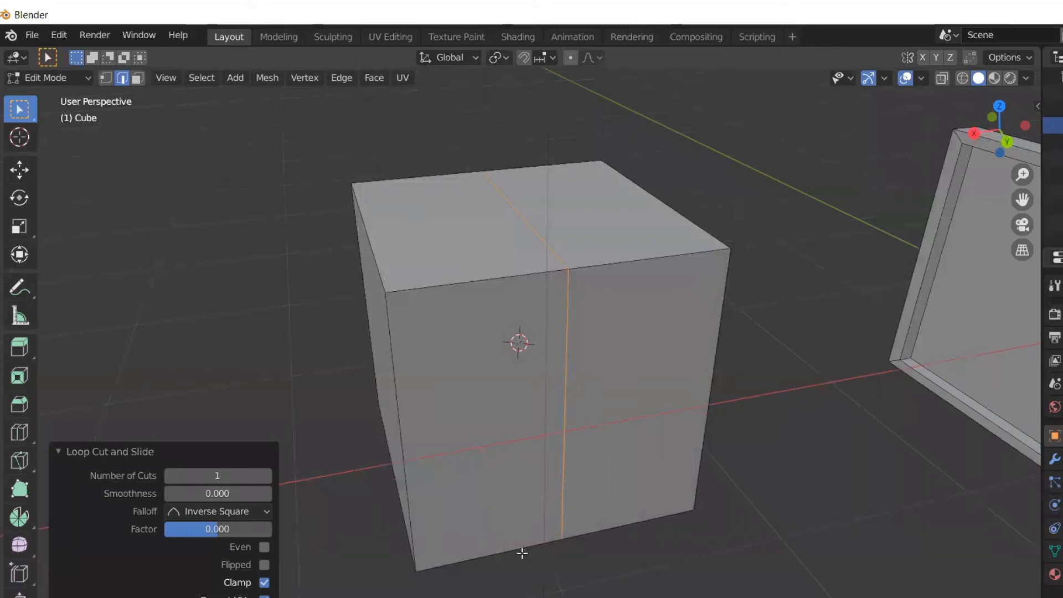
left_click(60, 451)
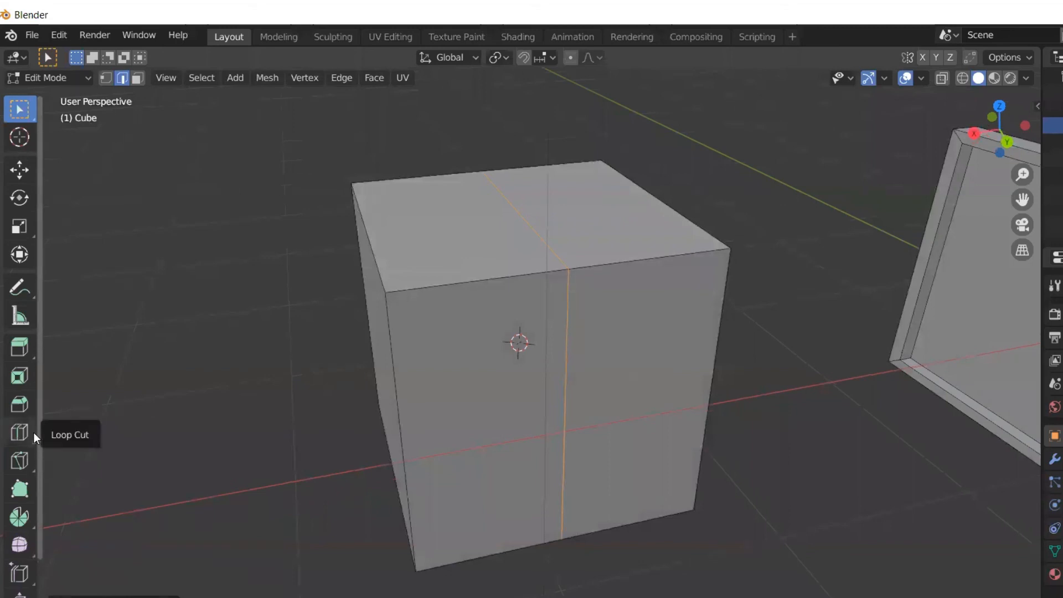
- Try to offset edge loops from the middle vertical loop with Offset Edge Loop Cut, then check the result by selecting edges
left_click(26, 433)
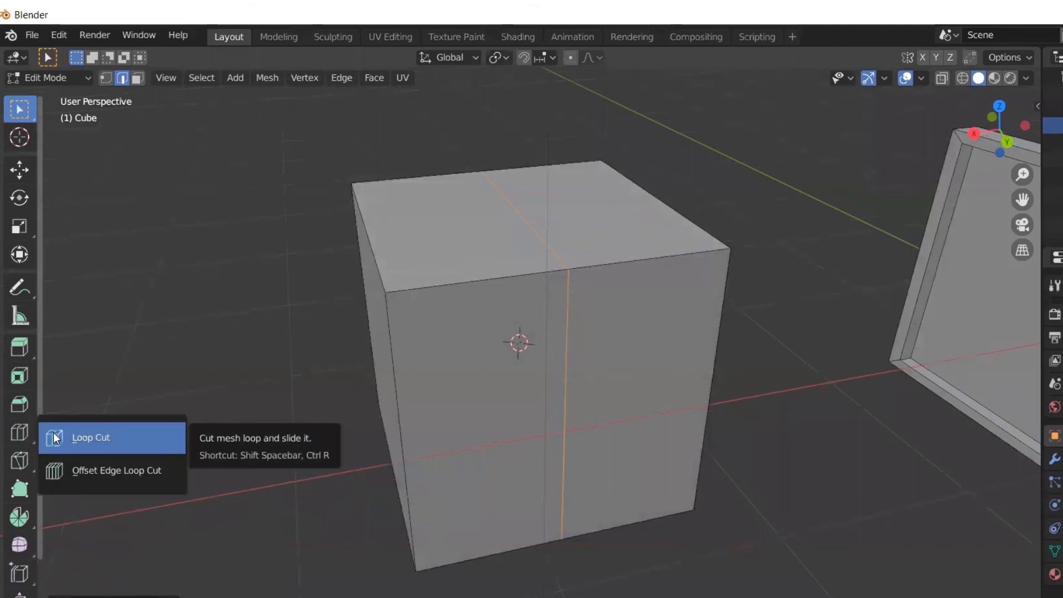
left_click(104, 470)
left_click_drag(564, 375, 556, 318)
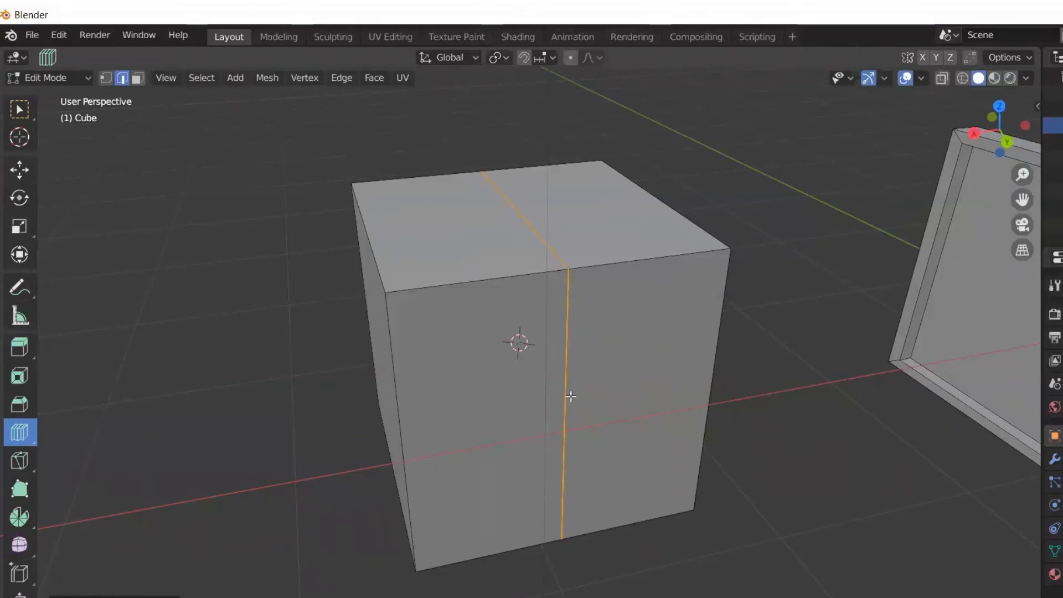
left_click_drag(566, 383, 646, 361)
left_click(19, 109)
left_click(423, 177)
left_click(594, 270)
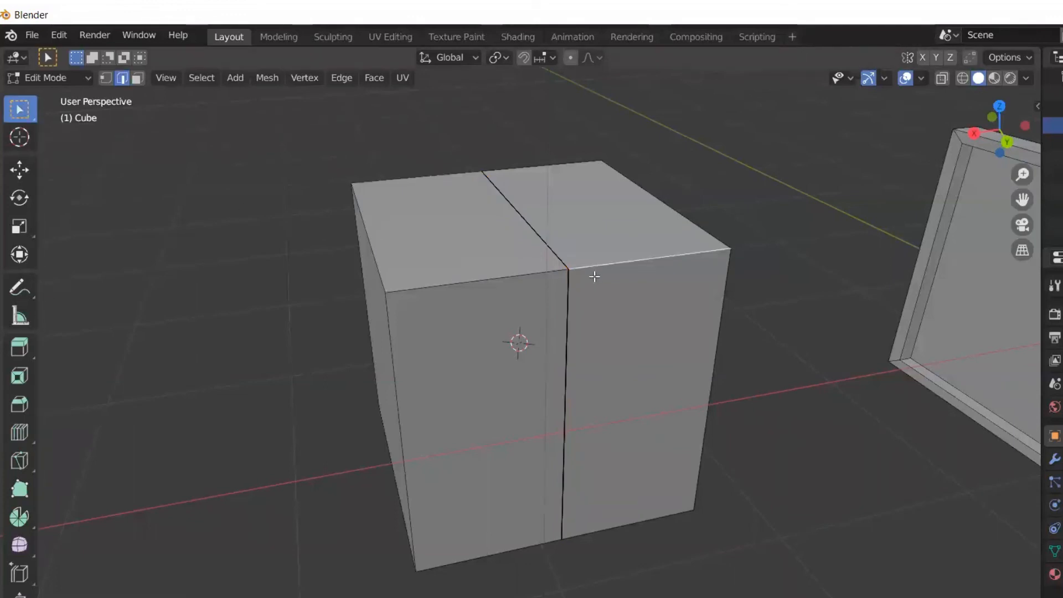
- Undo the edge offsets and the vertical loop cut on the cube, and select the upper edge of its +Y face
key("ctrl+z")
key("ctrl+z")
key("ctrl+z")
key("ctrl+z")
key("ctrl+z")
key("ctrl+z")
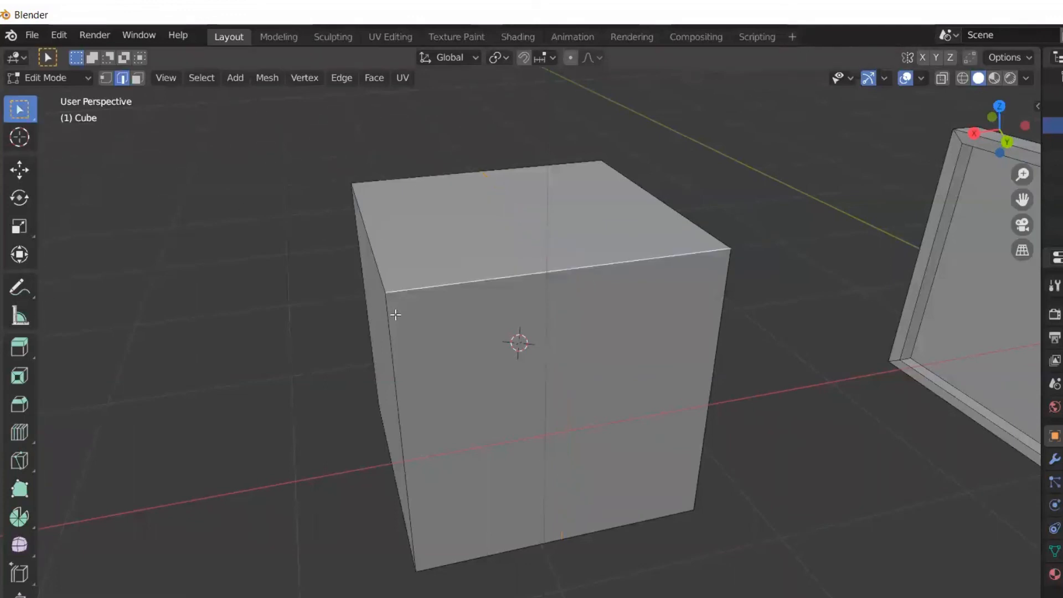
key("s")
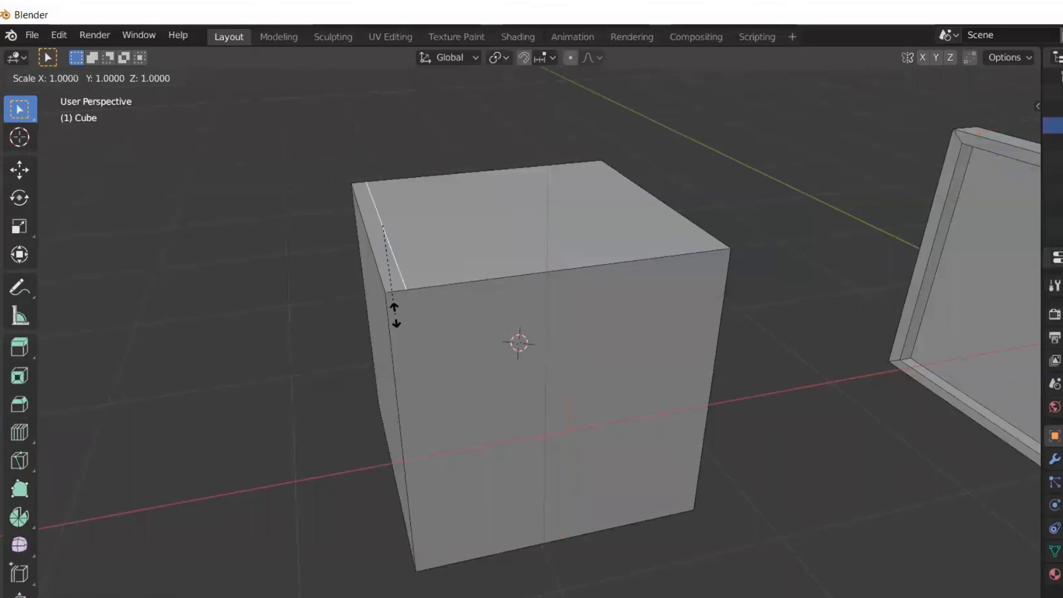
right_click(466, 252)
key("ctrl+z")
key("ctrl+z")
key("ctrl+z")
key("ctrl+z")
key("ctrl+z")
key("ctrl+z")
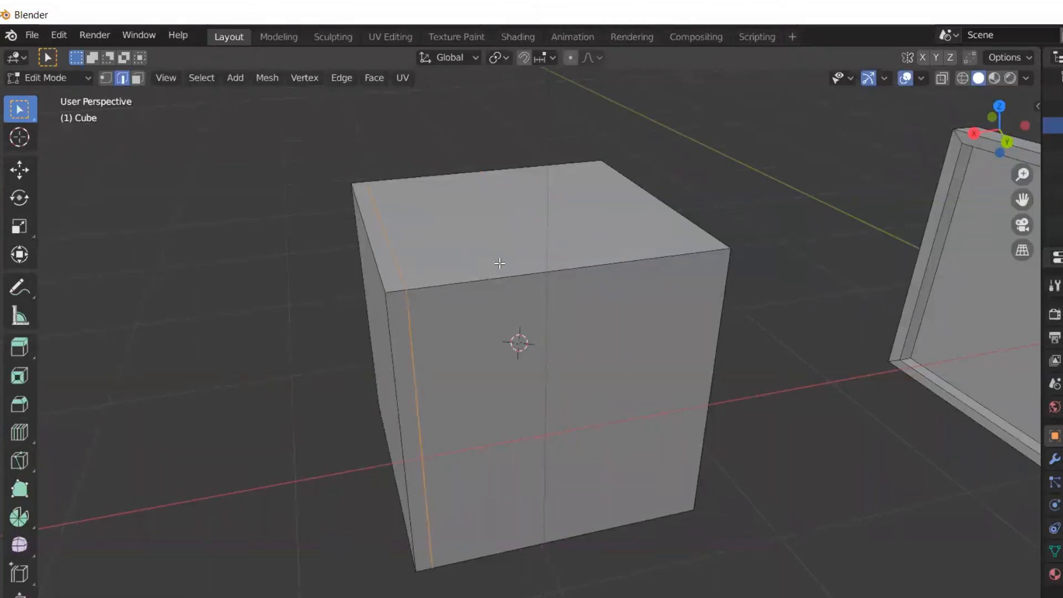
left_click(581, 266)
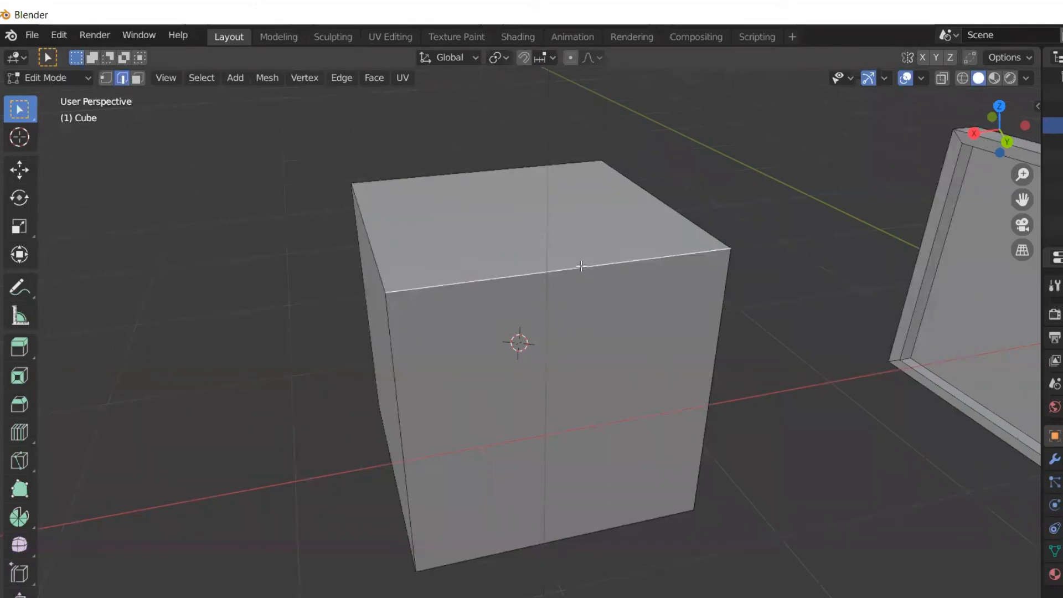
- Add a single vertical loop cut through the middle of the cube's +Y face and return to the selection tool
left_click(25, 430)
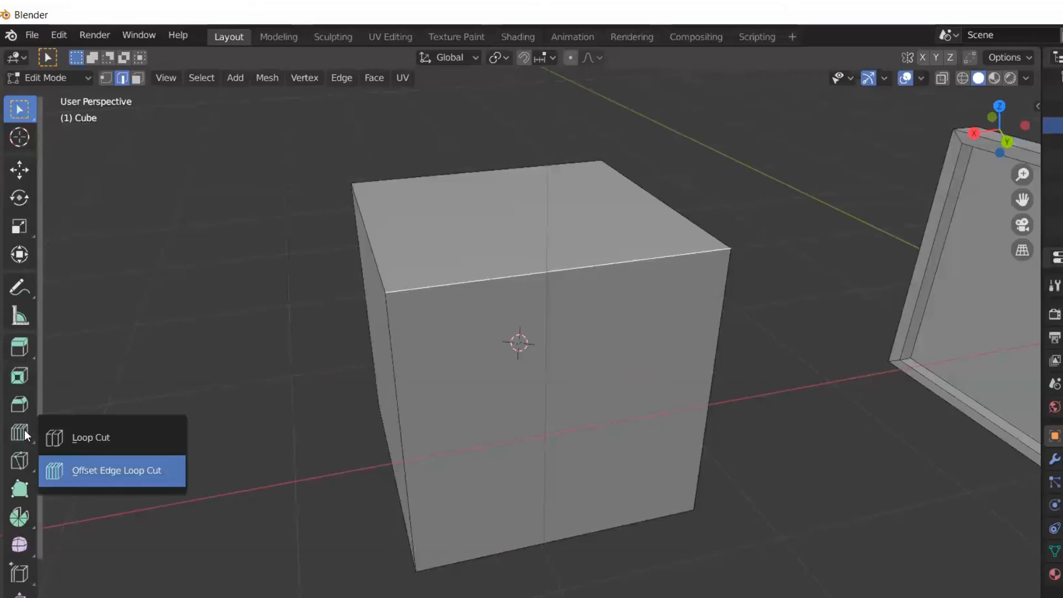
left_click(82, 435)
left_click(575, 288)
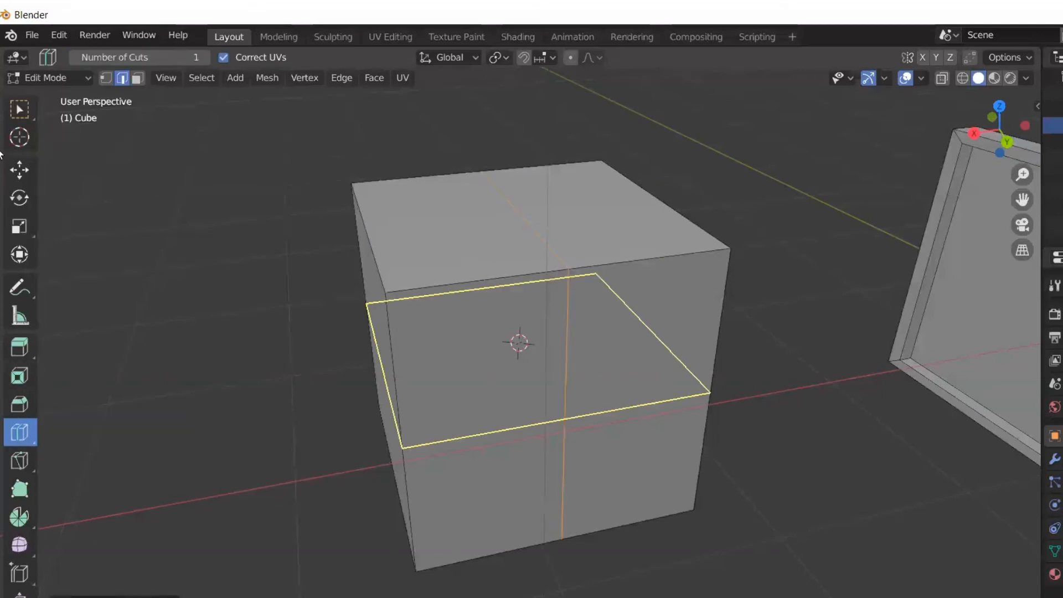
left_click(15, 108)
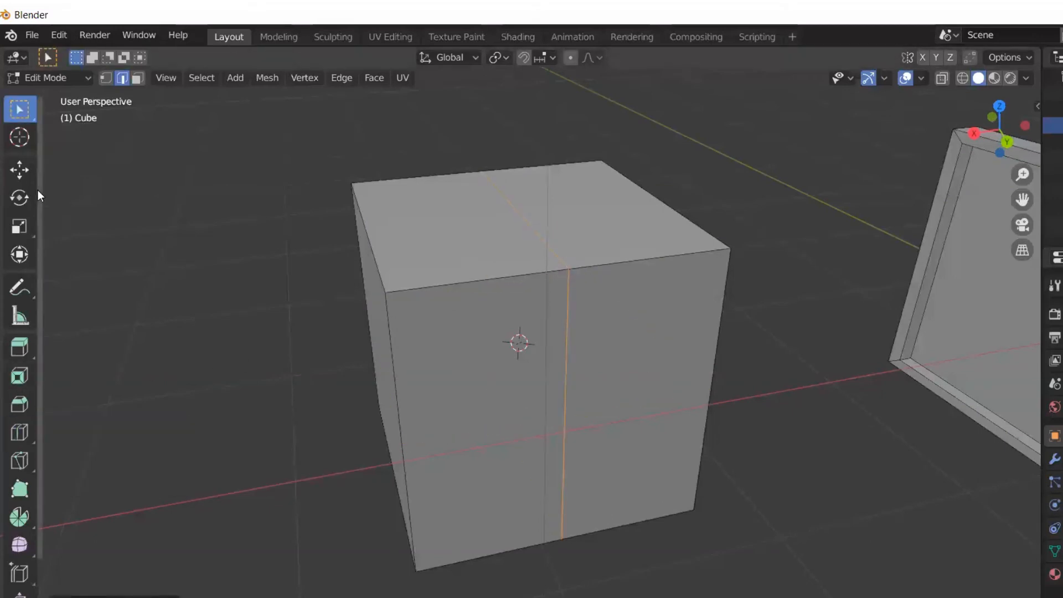
- Add offset edge loops on both sides of the middle vertical loop and set their offset factor to 0.886
left_click(19, 437)
left_click(73, 469)
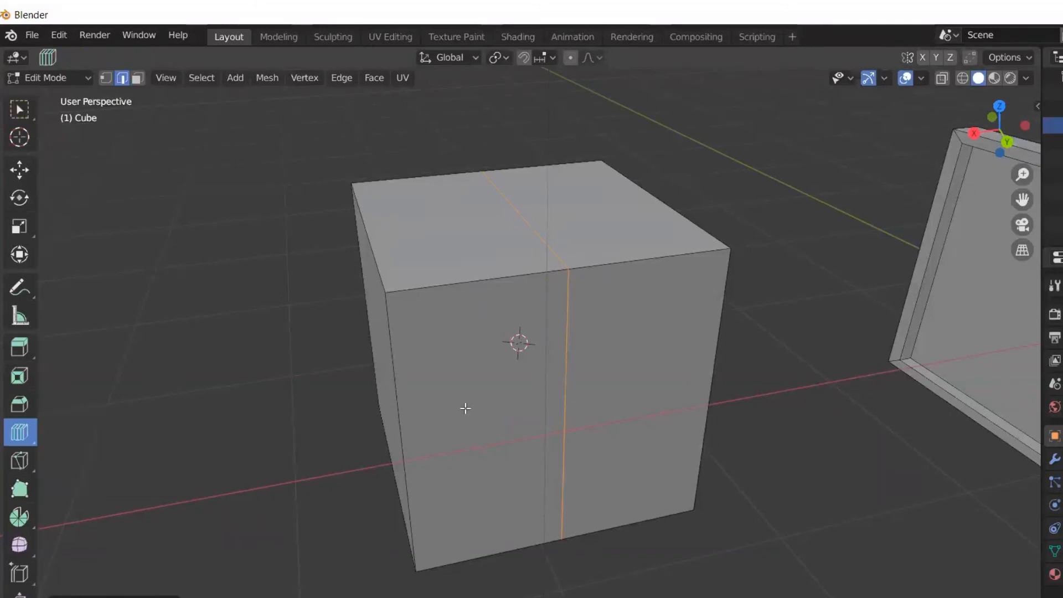
left_click_drag(567, 348, 609, 332)
mouse_move(577, 276)
left_mouse_down()
mouse_move(629, 264)
mouse_move(592, 273)
left_mouse_up()
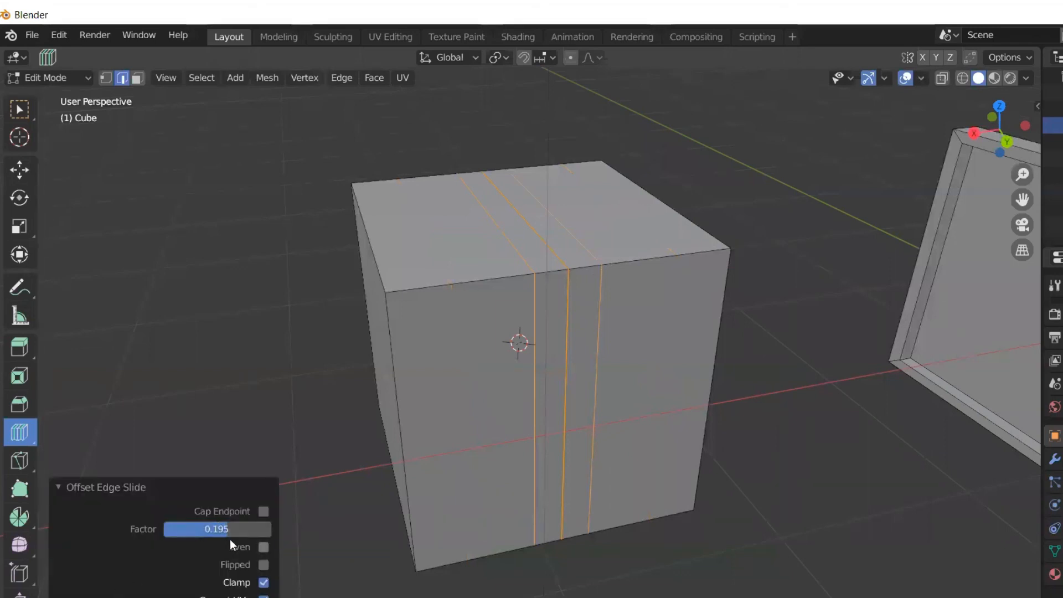
mouse_move(247, 530)
left_mouse_down()
mouse_move(221, 530)
mouse_move(266, 530)
mouse_move(179, 530)
mouse_move(250, 529)
left_mouse_up()
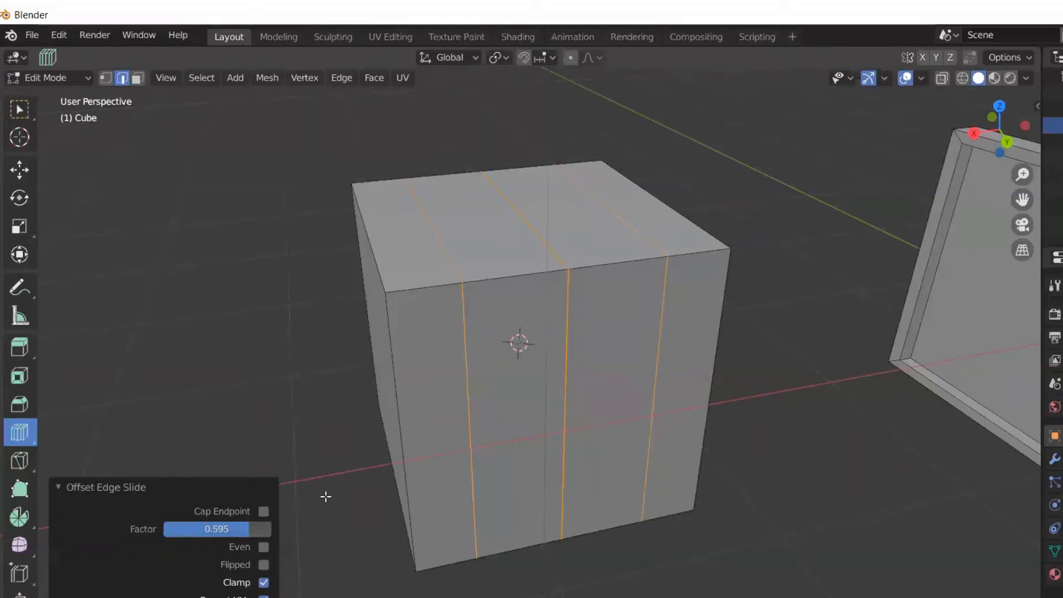
mouse_move(232, 529)
left_mouse_down()
mouse_move(203, 528)
mouse_move(248, 529)
left_mouse_up()
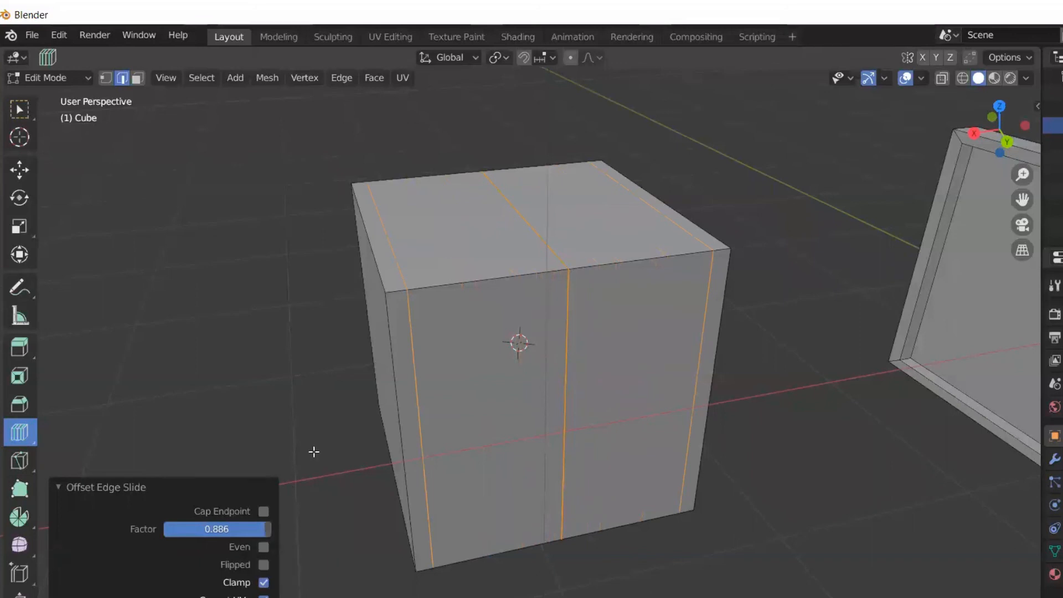
- Undo the offset edge loops and the middle vertical loop cut on the cube, and return to the selection tool
key("ctrl+z")
key("ctrl+z")
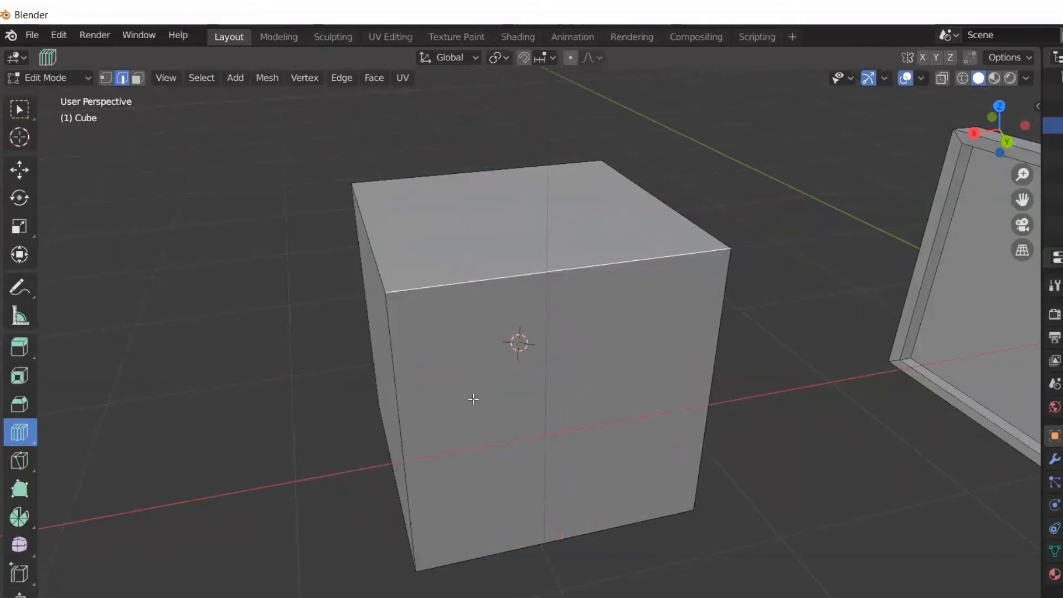
middle_click_drag(435, 393, 444, 337)
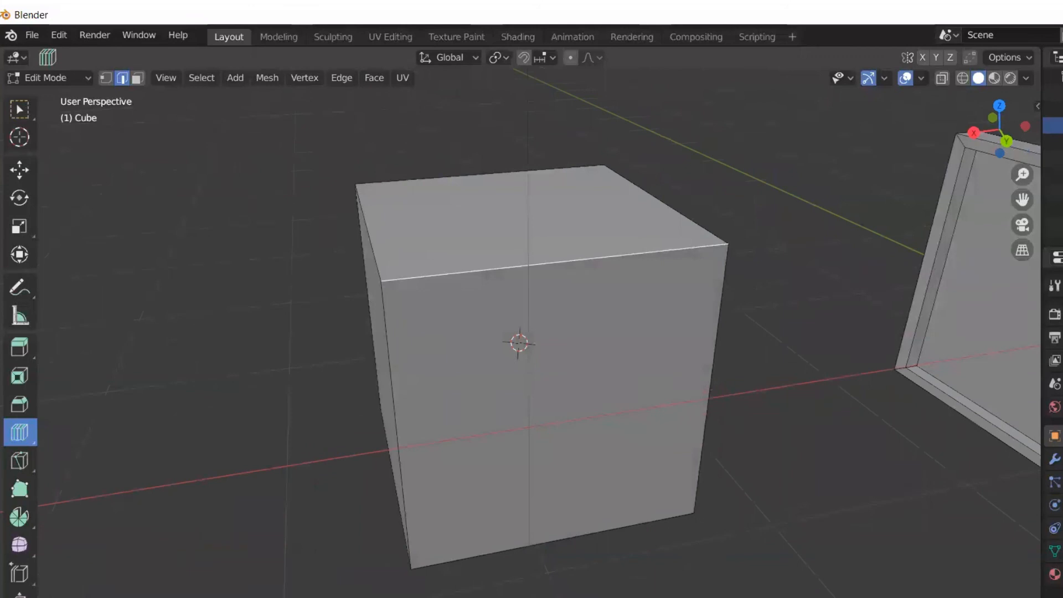
left_click(409, 352)
left_click(19, 109)
key("ctrl+z")
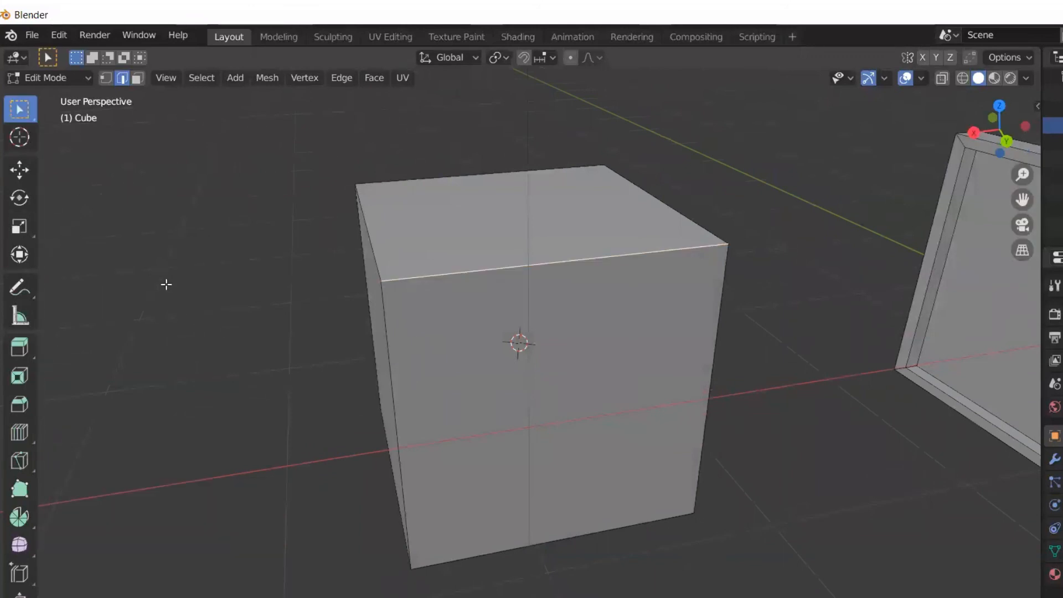
- Select all four boundary edges of the cube's +Y face in edge select mode
middle_click_drag(252, 382, 275, 366)
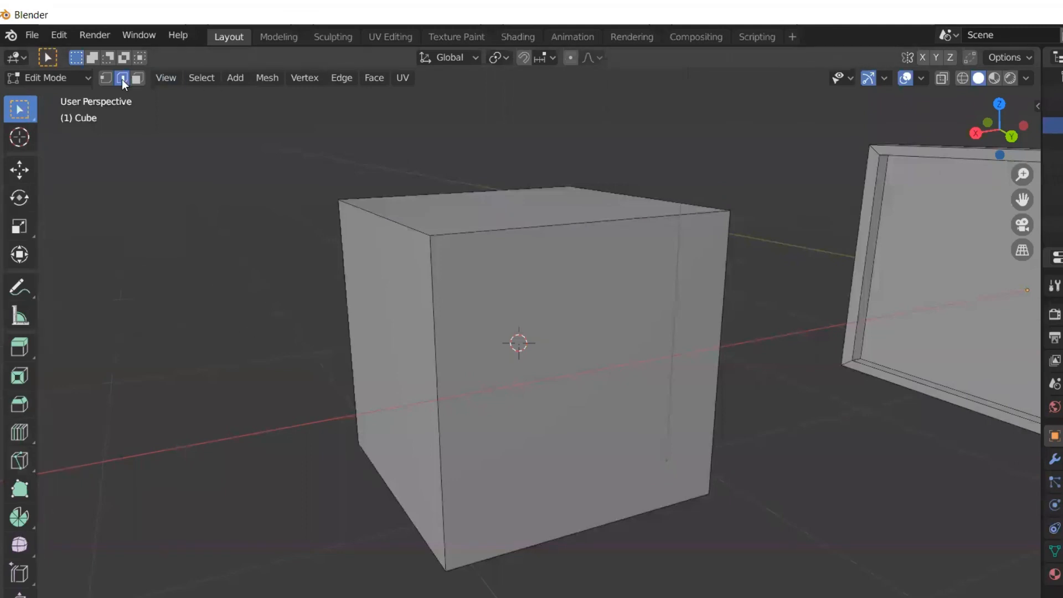
left_click(432, 272)
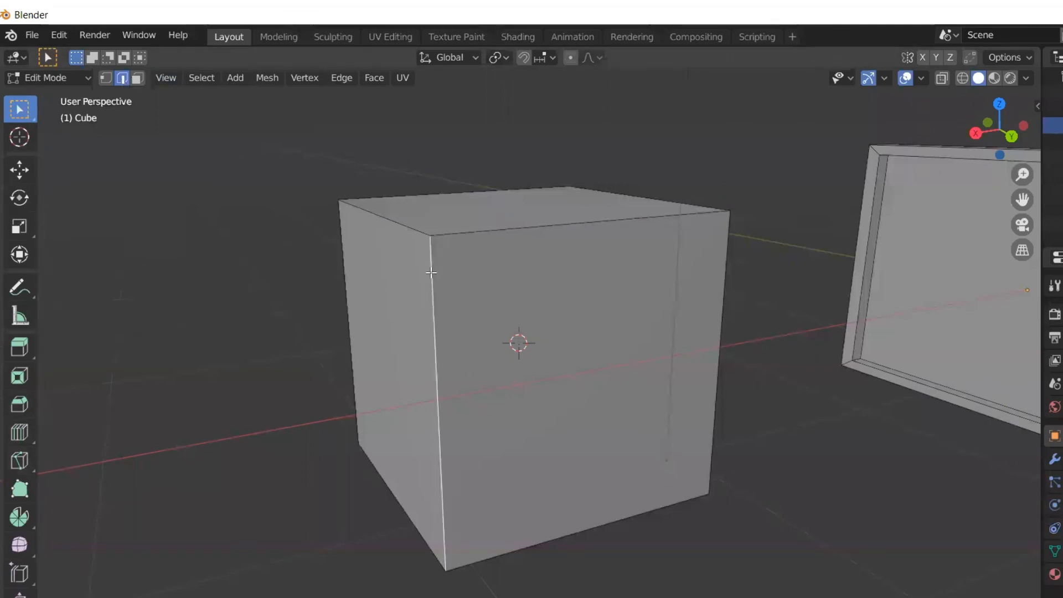
left_click(557, 228, "ctrl")
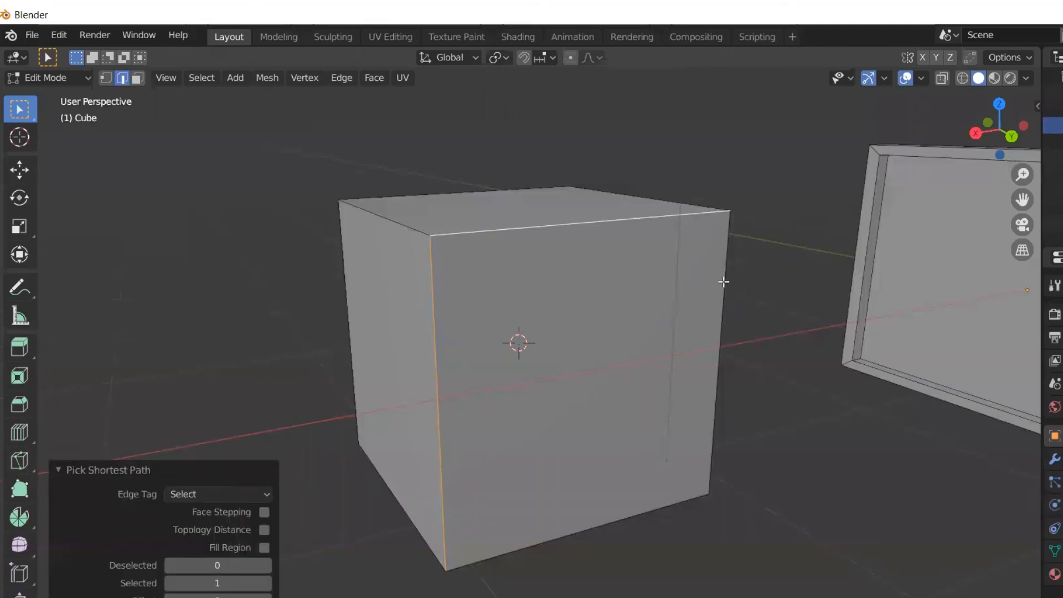
left_click(723, 282, "ctrl")
left_click(558, 538, "ctrl")
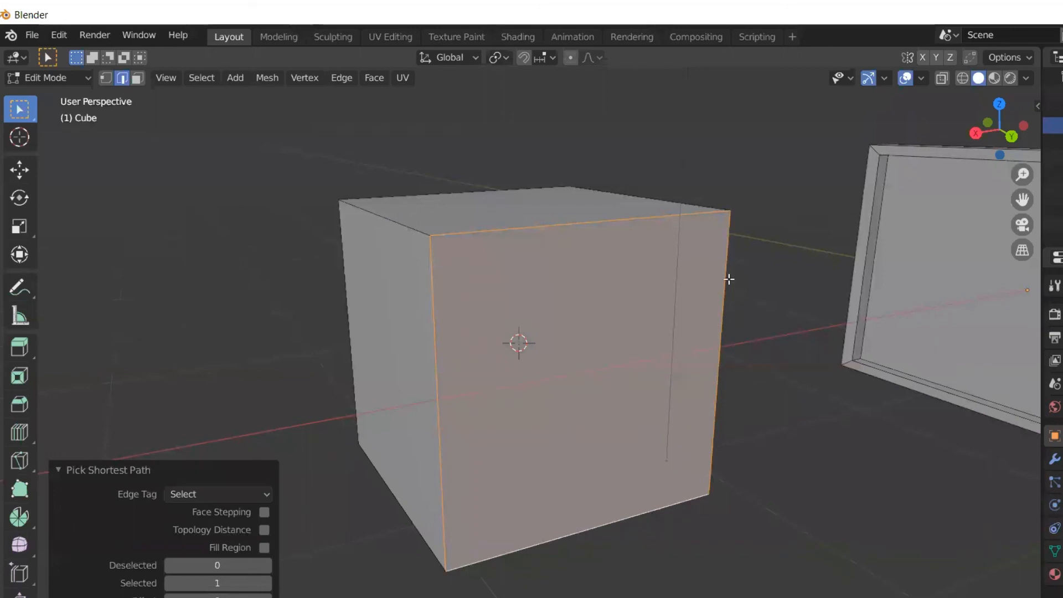
- Extrude the four selected edges outward from the cube along the global Y axis with Extrude Edges
left_click(340, 78)
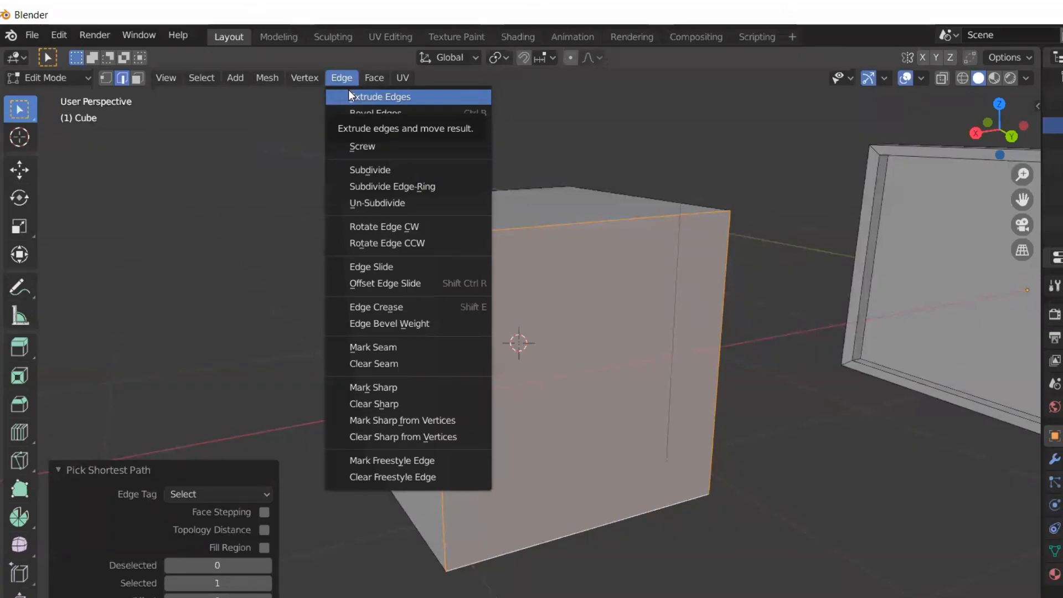
left_click(354, 97)
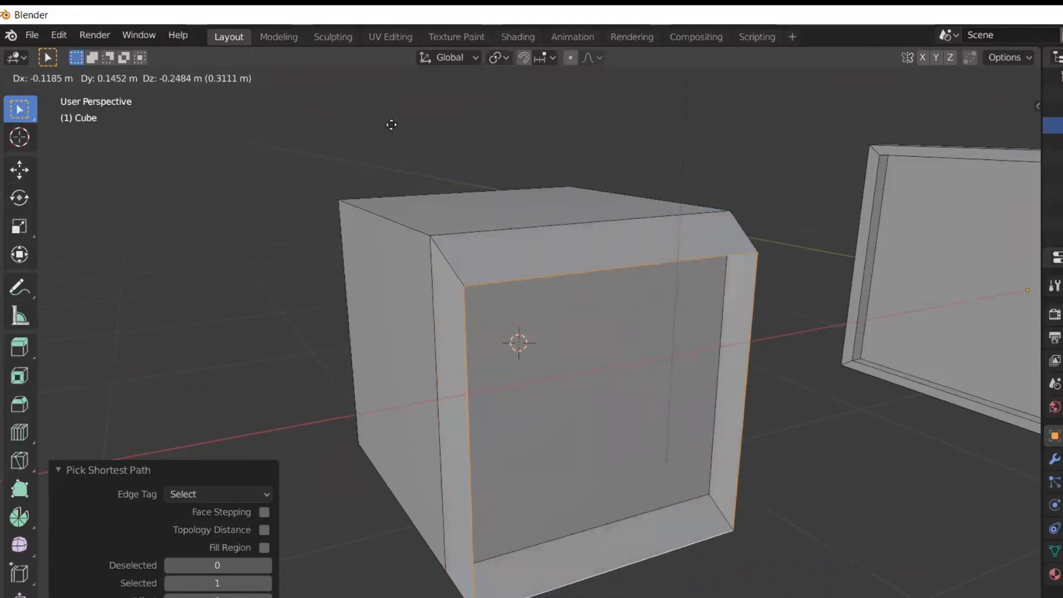
key("x")
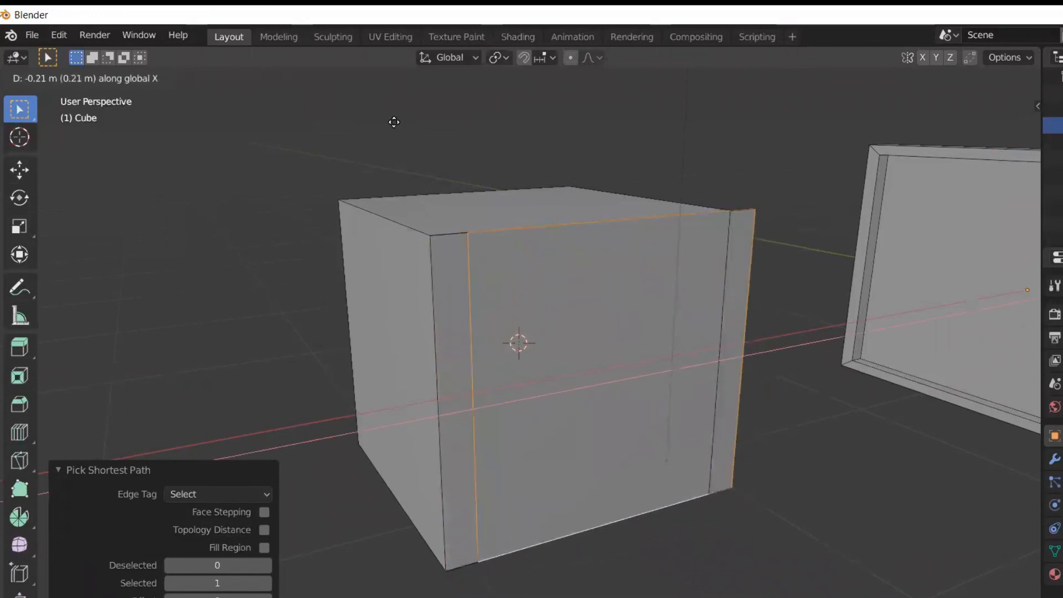
key("x")
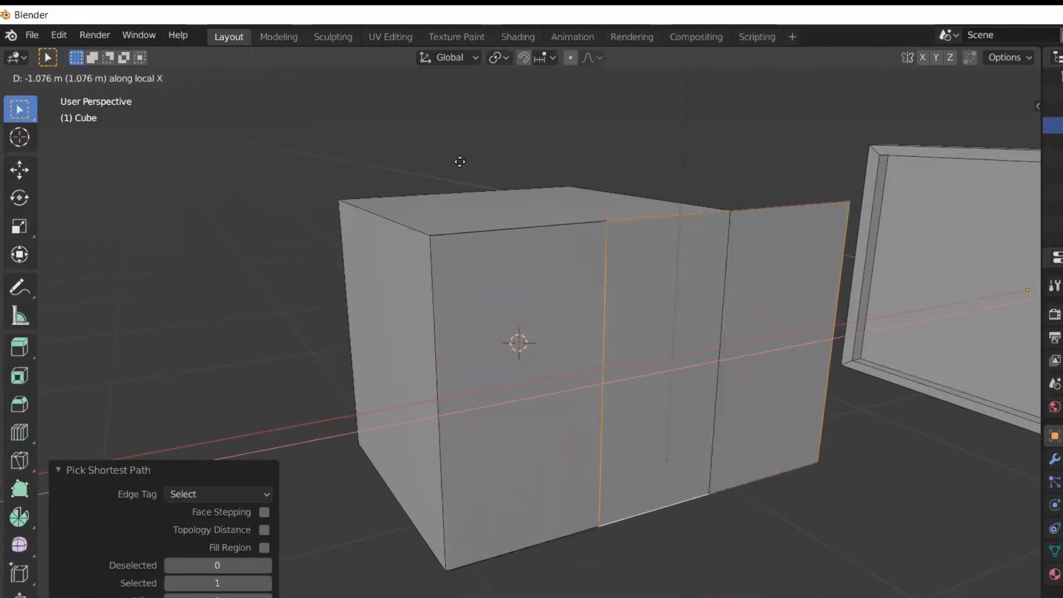
key("y")
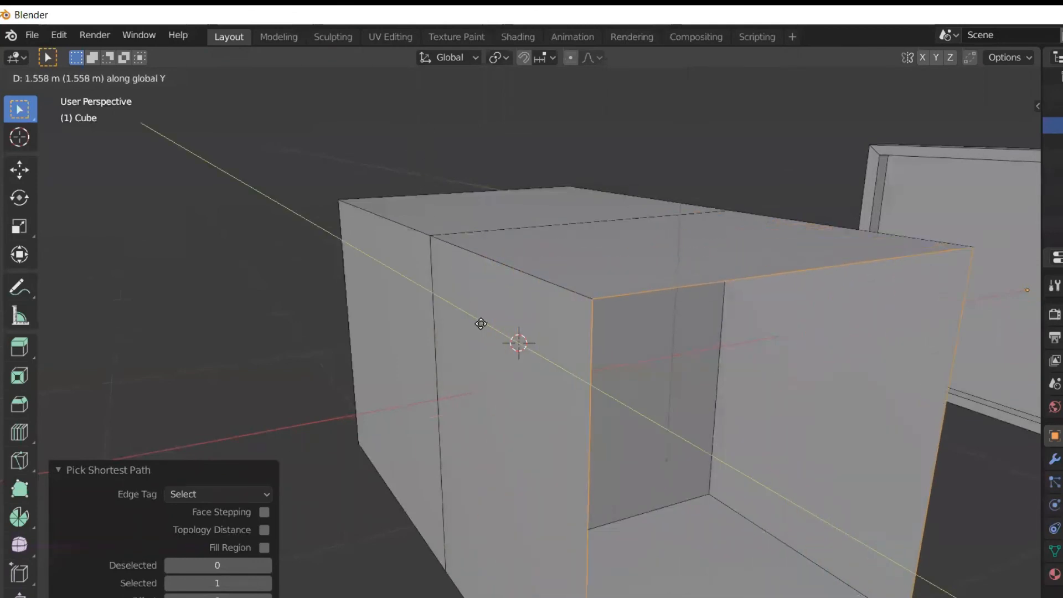
left_click(477, 289)
scroll(478, 288, "down", 2)
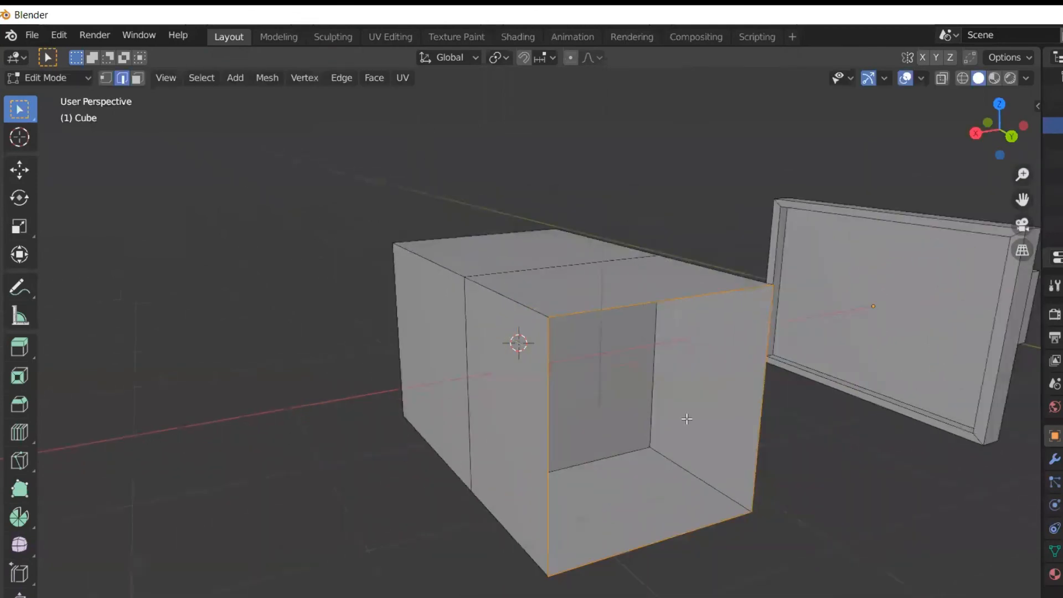
middle_click_drag(685, 419, 720, 461)
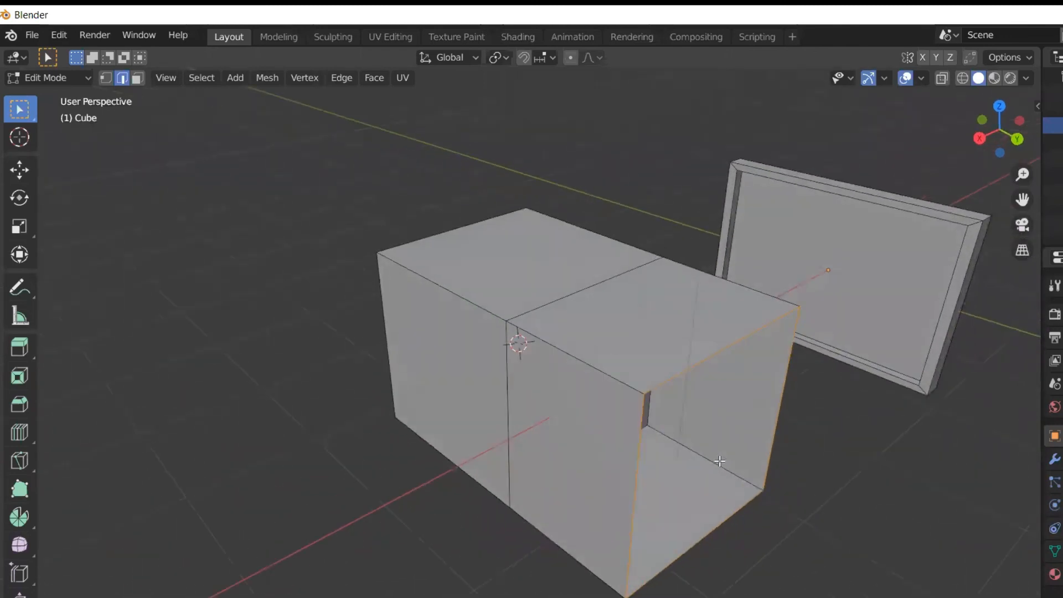
- Undo the edge extrusion and return to the cube with its +Y face edges selected
left_click(718, 459, "alt")
left_click(718, 459)
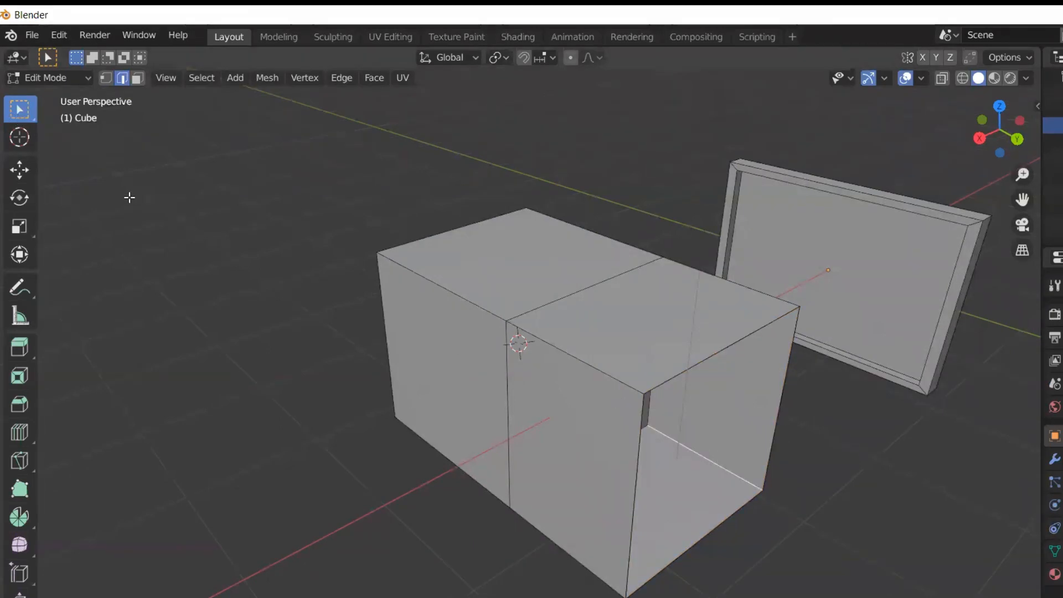
key("ctrl+z")
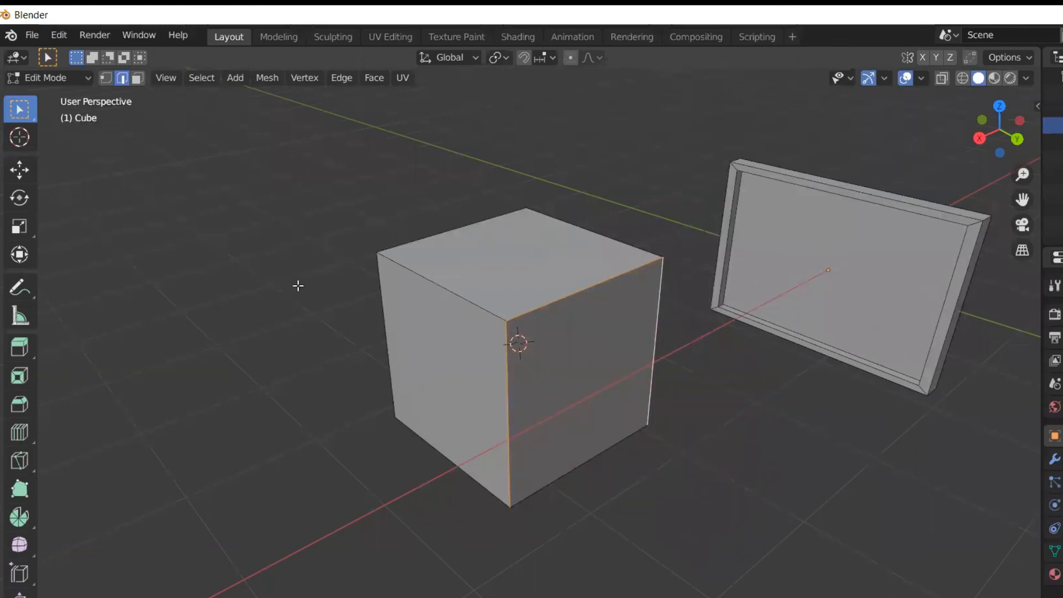
- Bevel the selected boundary edges of the +Y face with offset 0.29 m, 4 segments and profile 0.473
scroll(517, 408, "up", 1)
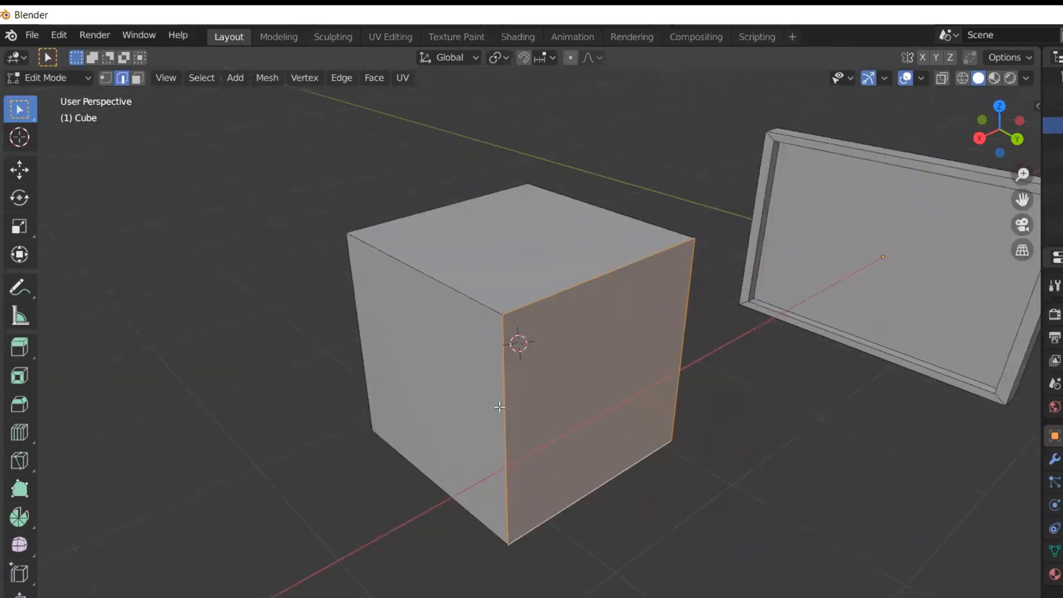
middle_click_drag(520, 450, 539, 290)
scroll(539, 289, "up", 1)
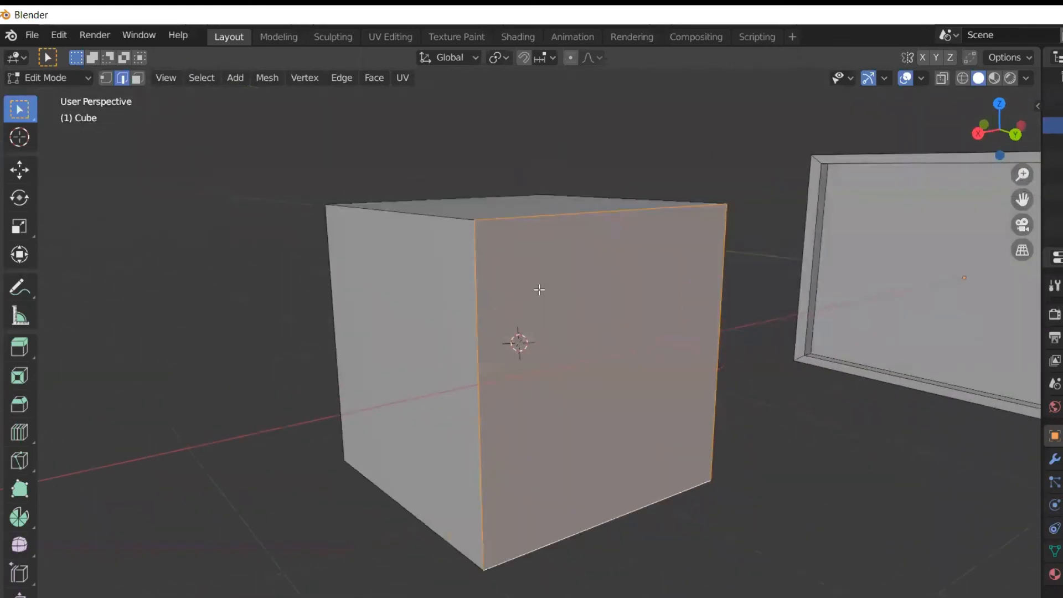
left_click(350, 79)
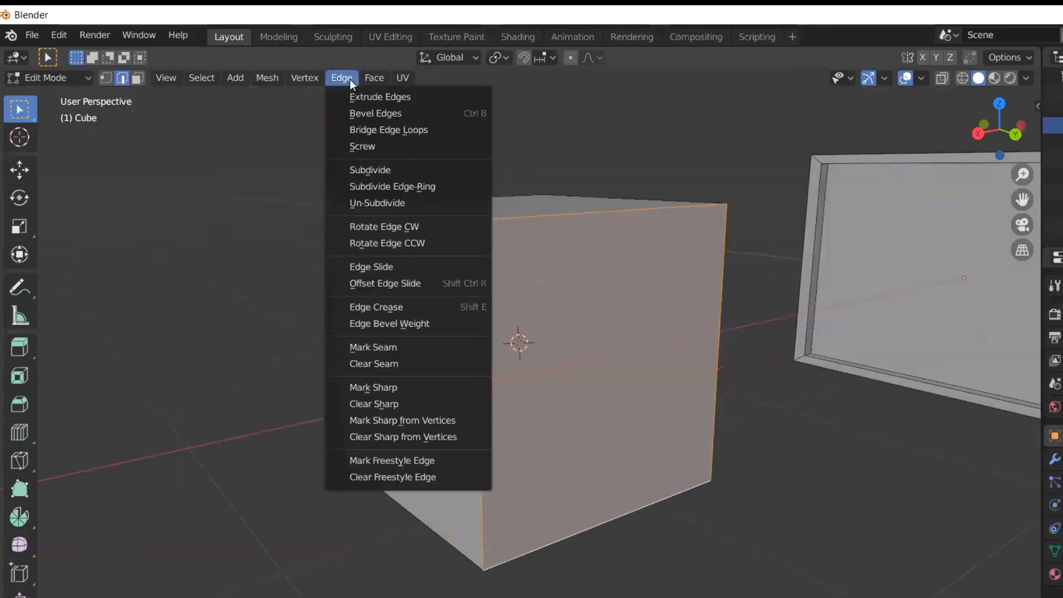
left_click(365, 113)
left_click(511, 257)
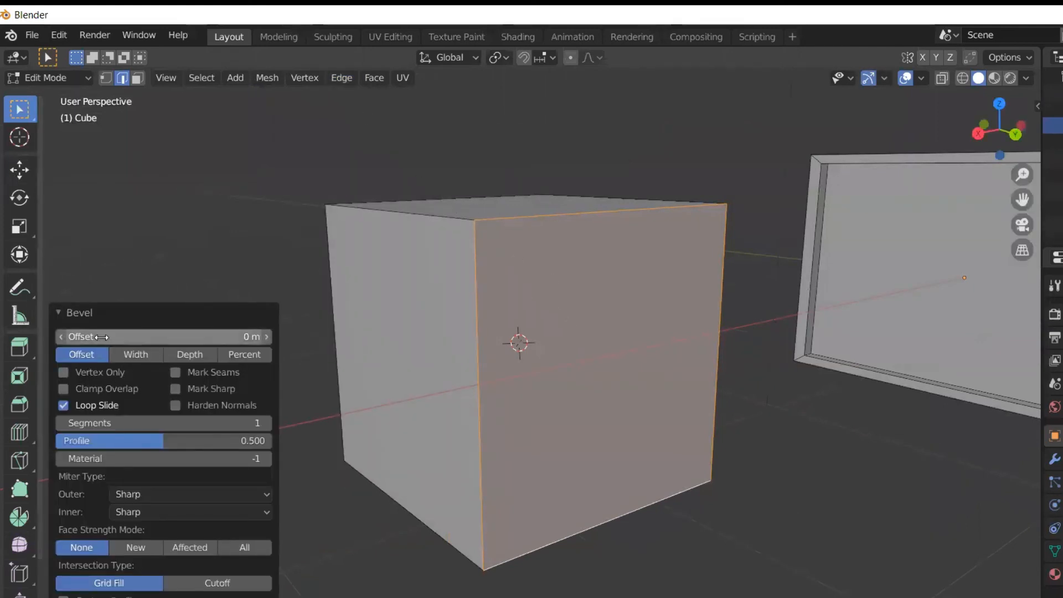
left_click_drag(75, 336, 100, 337)
middle_click_drag(558, 434, 586, 435)
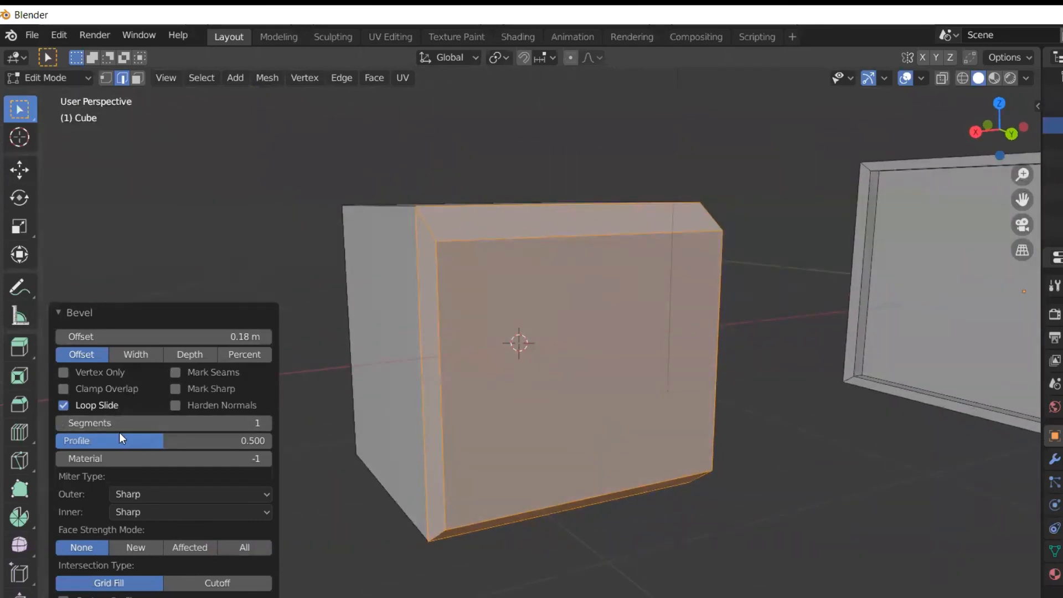
left_click_drag(88, 342, 117, 342)
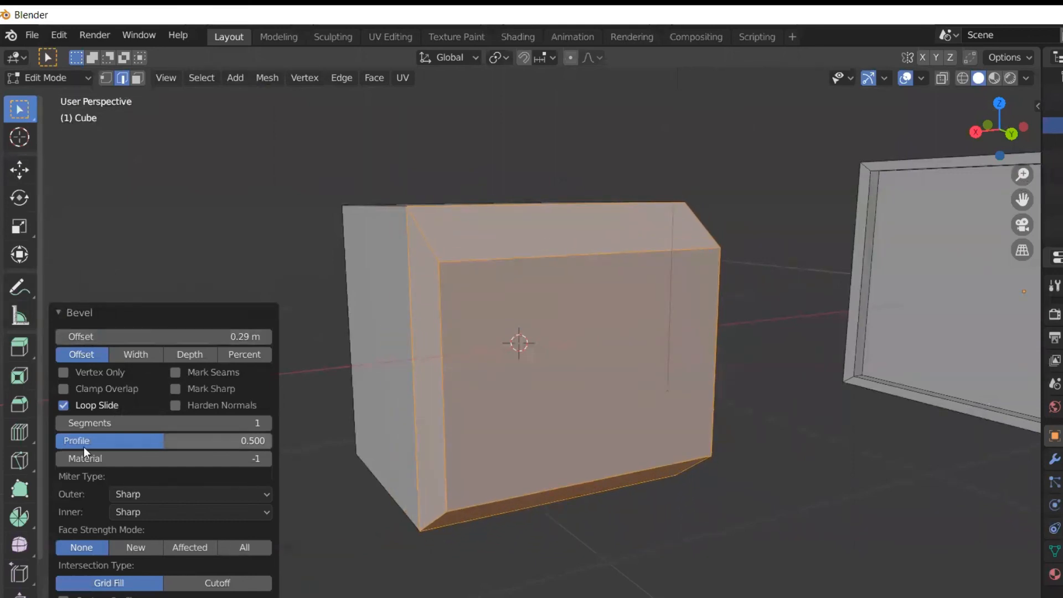
left_click_drag(217, 440, 136, 426)
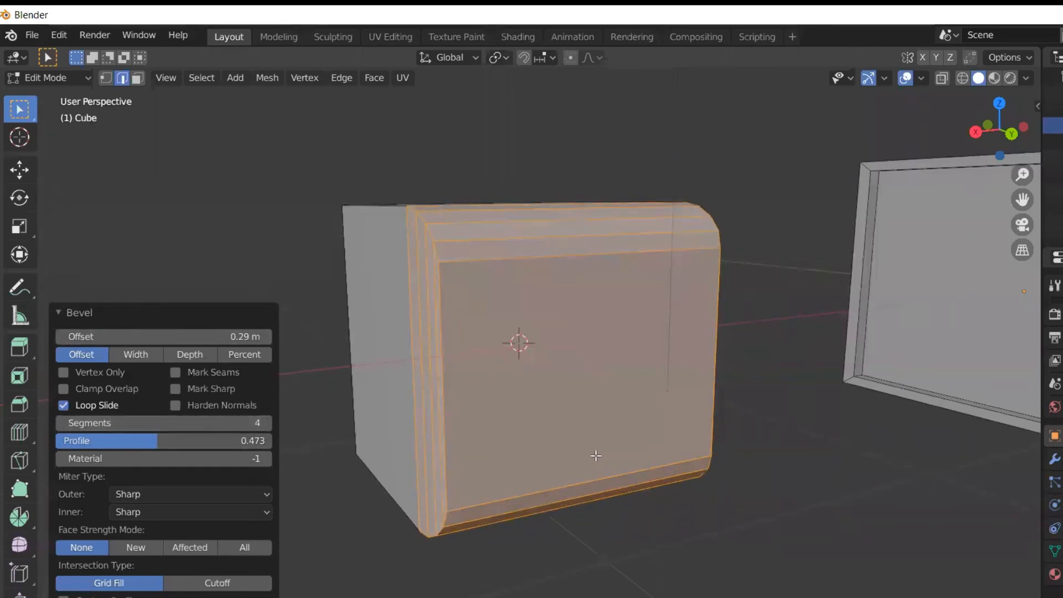
middle_click_drag(725, 450, 554, 469)
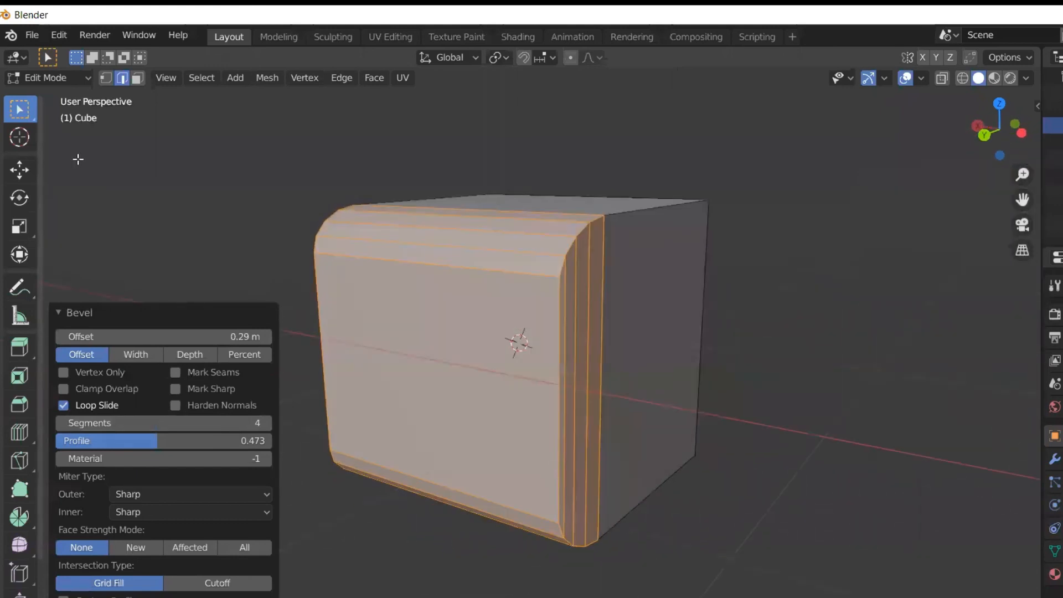